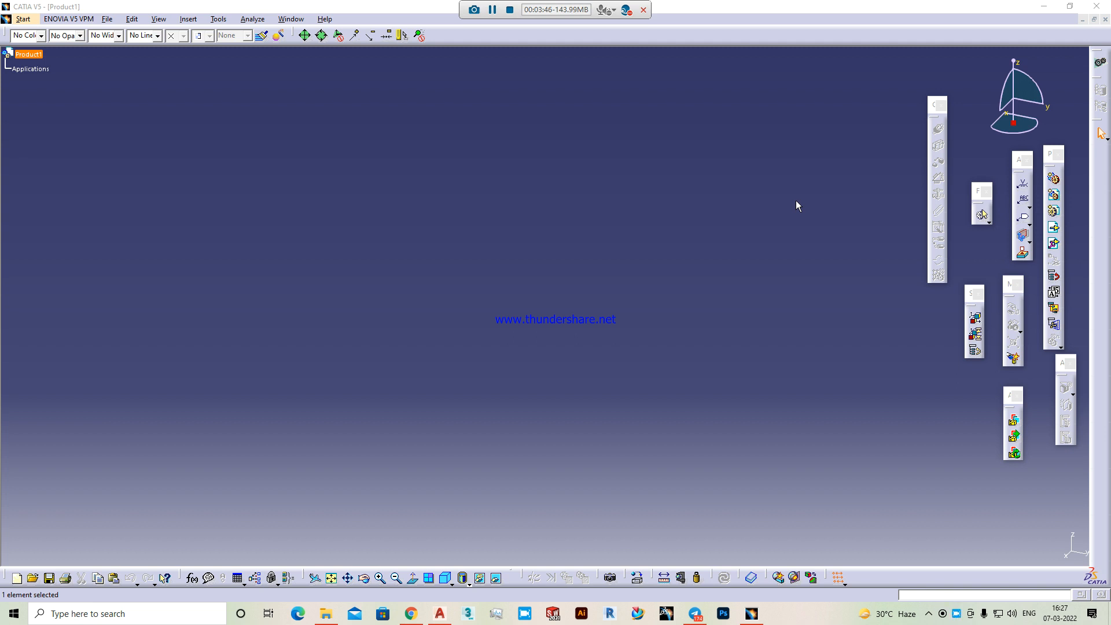
{"action": "scroll", "coordinate": [784, 198], "scroll_direction": "up", "scroll_amount": 4}
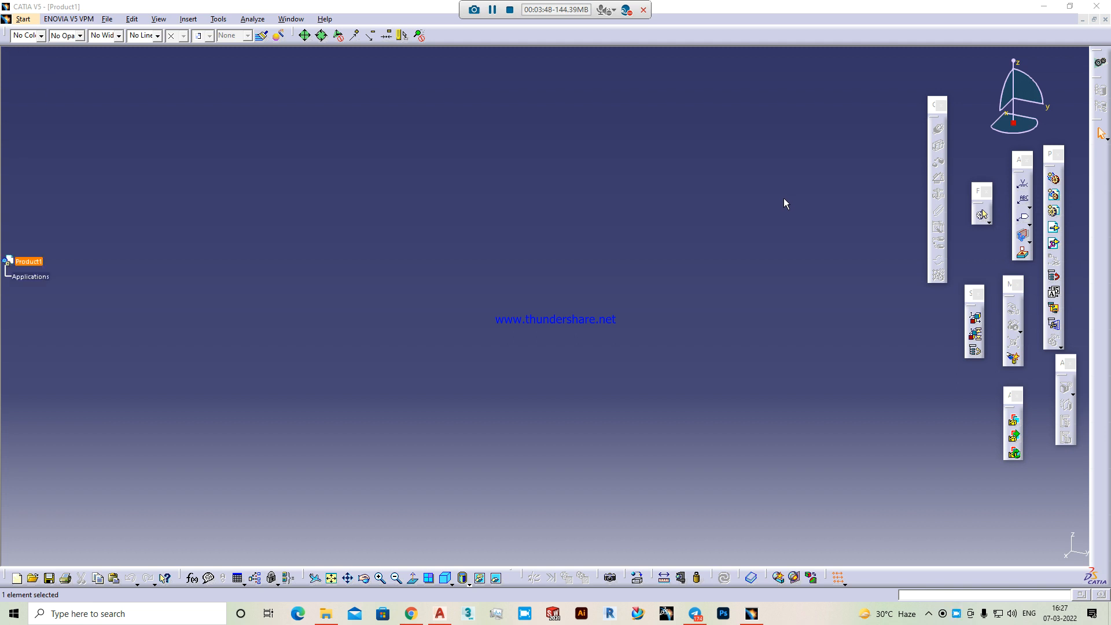
{"action": "scroll", "coordinate": [783, 198], "scroll_direction": "down", "scroll_amount": 8}
{"action": "scroll", "coordinate": [748, 310], "scroll_direction": "up", "scroll_amount": 3}
{"action": "scroll", "coordinate": [516, 352], "scroll_direction": "down", "scroll_amount": 7}
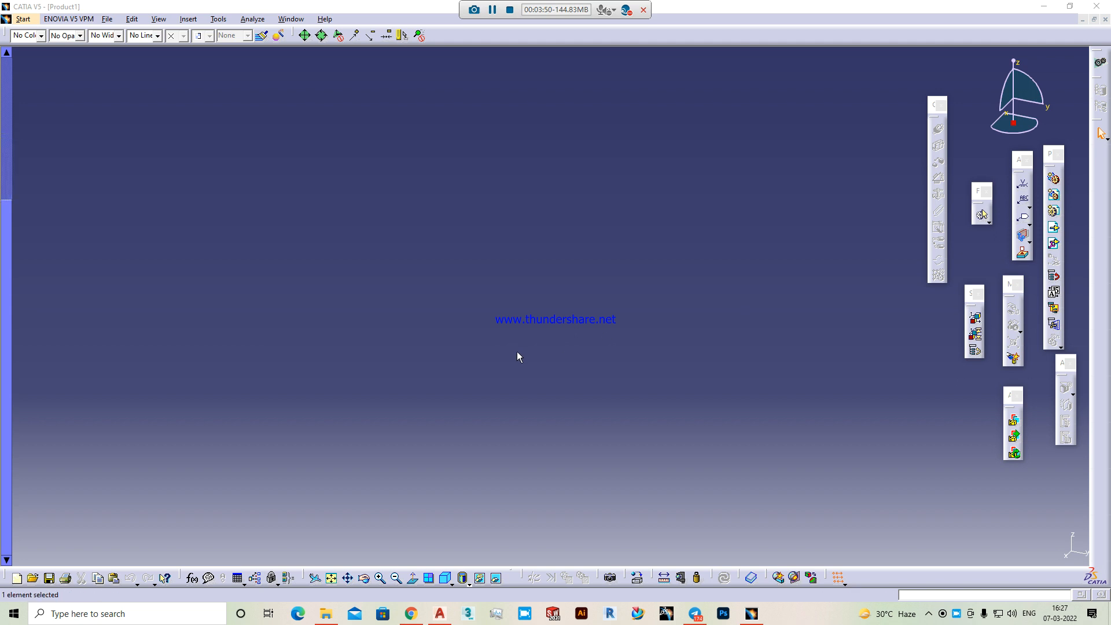
{"action": "scroll", "coordinate": [148, 390], "scroll_direction": "down", "scroll_amount": 3}
{"action": "scroll", "coordinate": [148, 390], "scroll_direction": "up", "scroll_amount": 7}
{"action": "scroll", "coordinate": [149, 393], "scroll_direction": "up", "scroll_amount": 3}
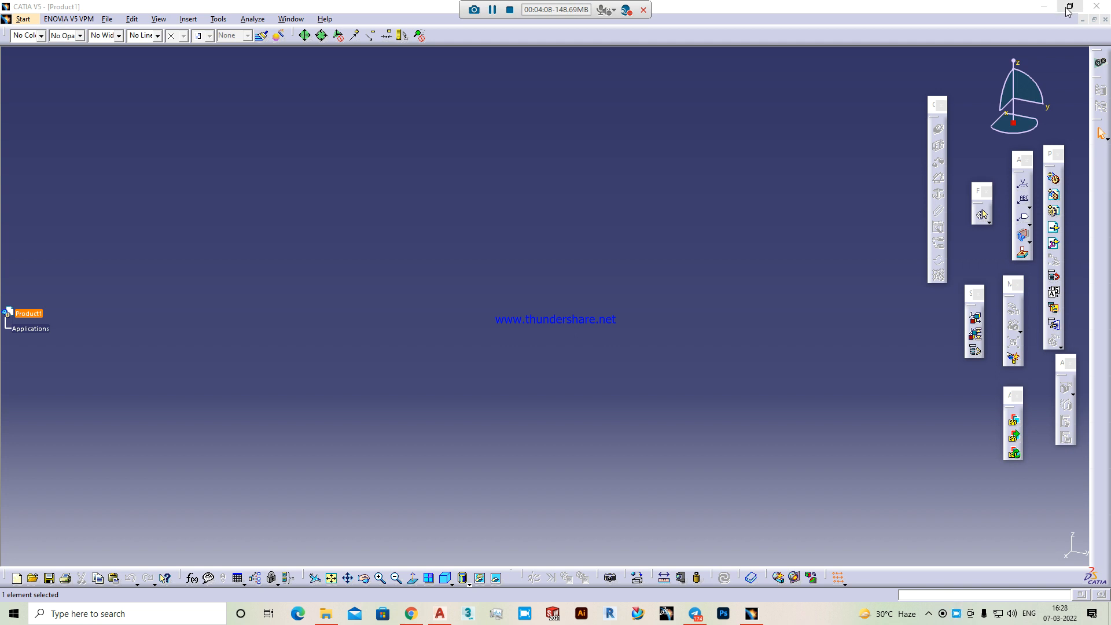
- Look through the installed programs for the CATIA P3 group and examine its entries, such as CATIA P3 V5R19
{"action": "left_click", "coordinate": [1044, 6]}
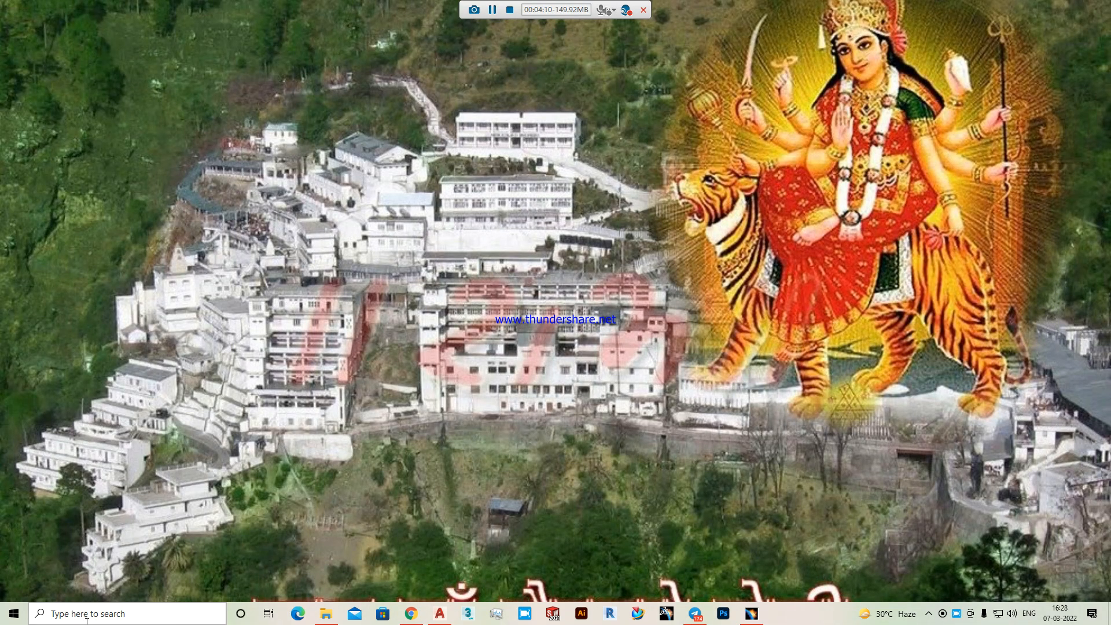
{"action": "left_click", "coordinate": [14, 613]}
{"action": "scroll", "coordinate": [102, 525], "scroll_direction": "down", "scroll_amount": 10}
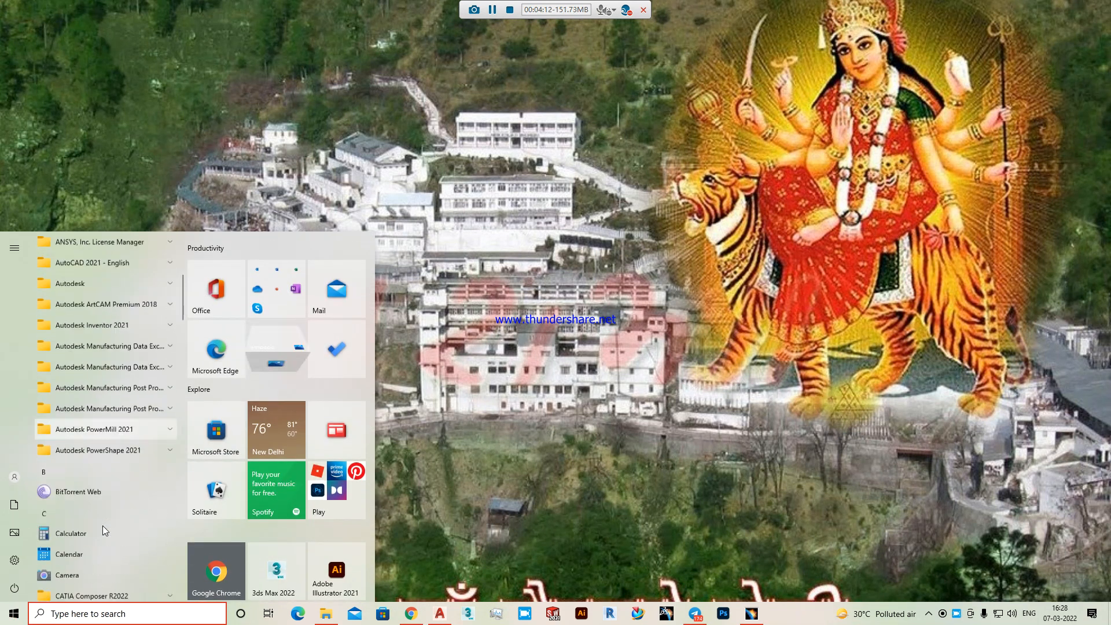
{"action": "scroll", "coordinate": [94, 471], "scroll_direction": "up", "scroll_amount": 3}
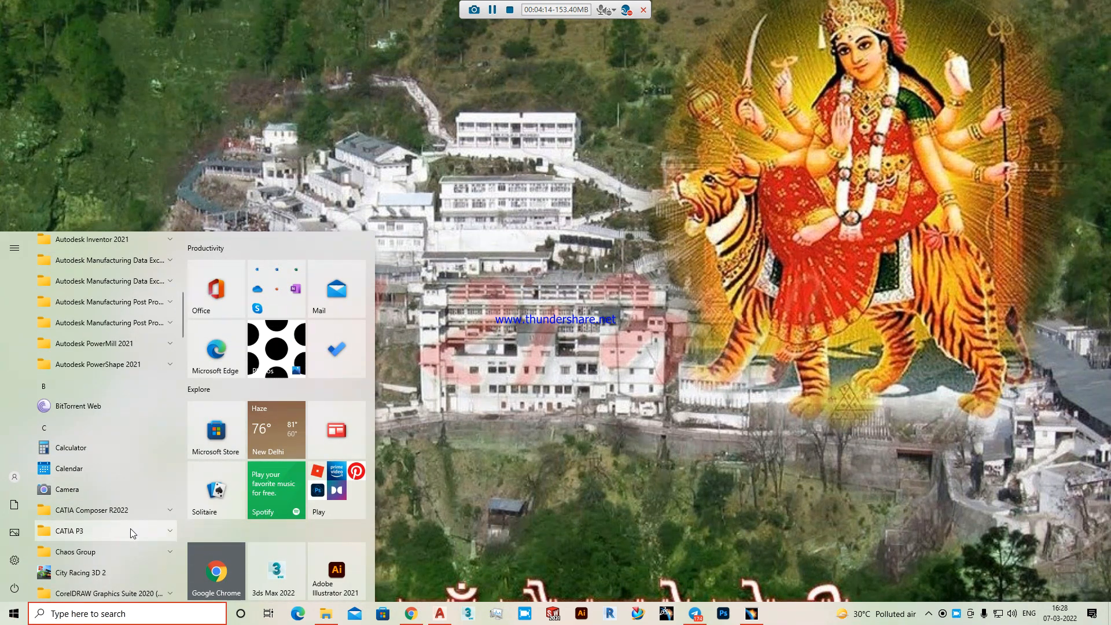
{"action": "left_click", "coordinate": [158, 512]}
{"action": "scroll", "coordinate": [87, 509], "scroll_direction": "down", "scroll_amount": 8}
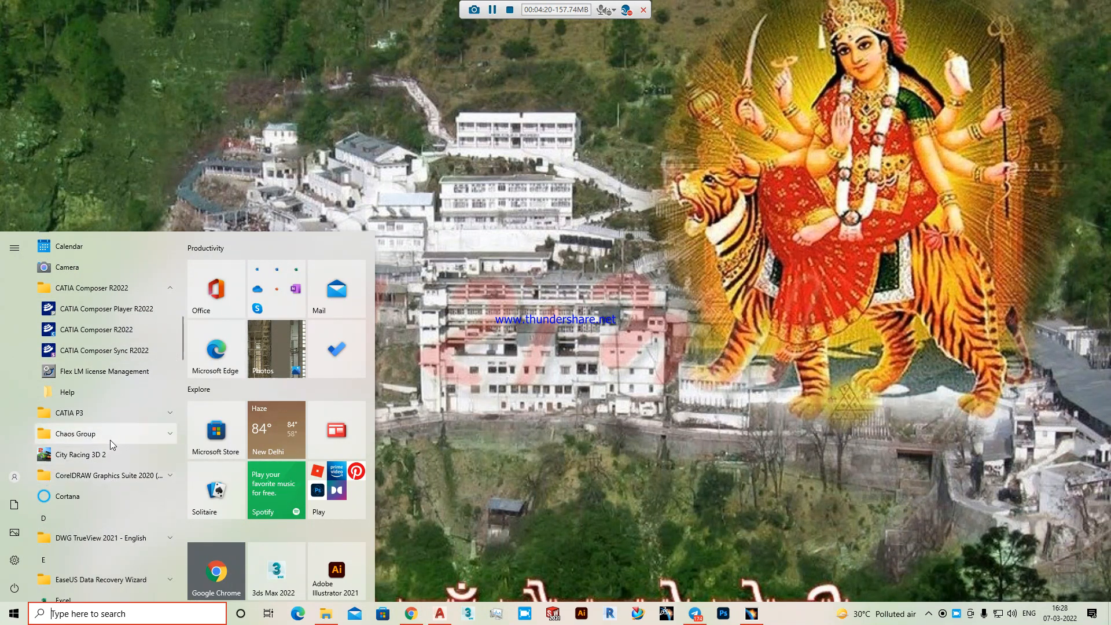
{"action": "scroll", "coordinate": [87, 428], "scroll_direction": "up", "scroll_amount": 2}
{"action": "left_click", "coordinate": [140, 343]}
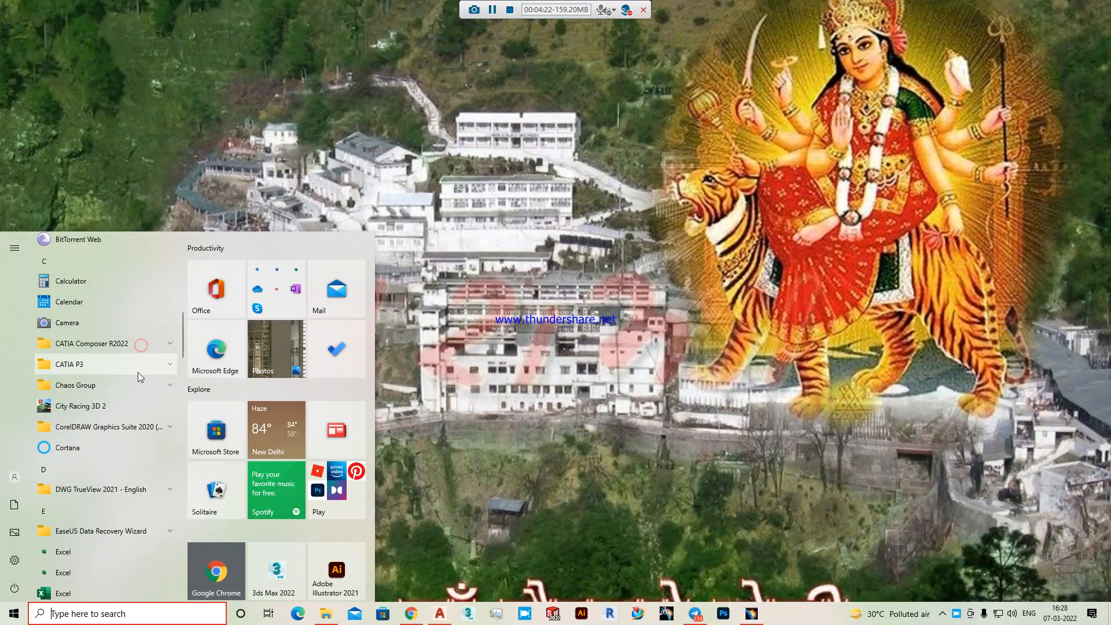
{"action": "left_click", "coordinate": [140, 370]}
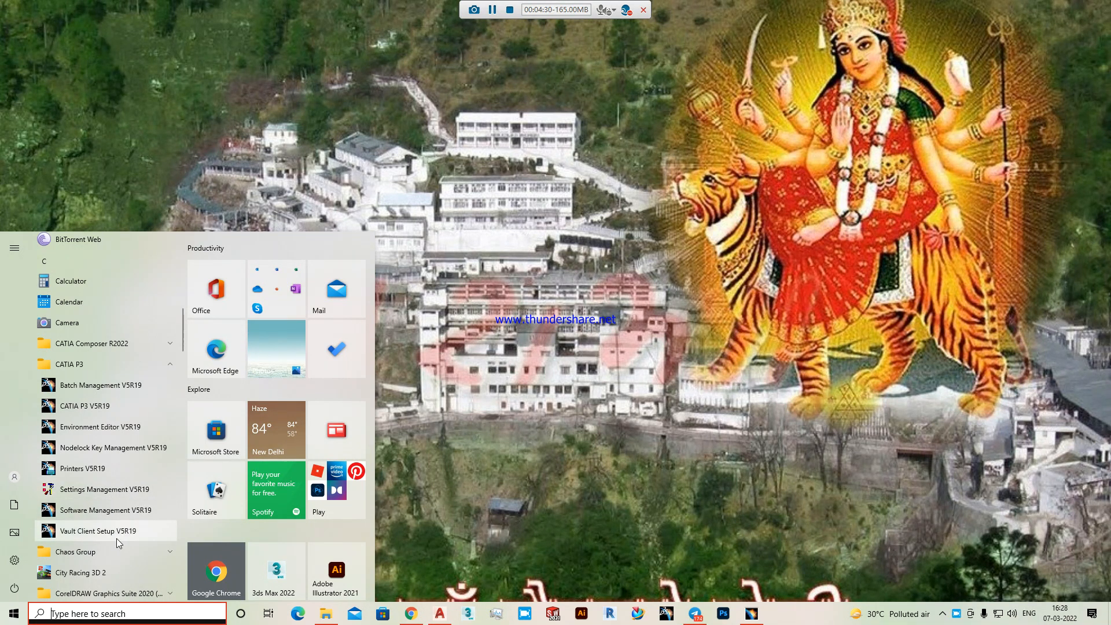
{"action": "left_click", "coordinate": [14, 614]}
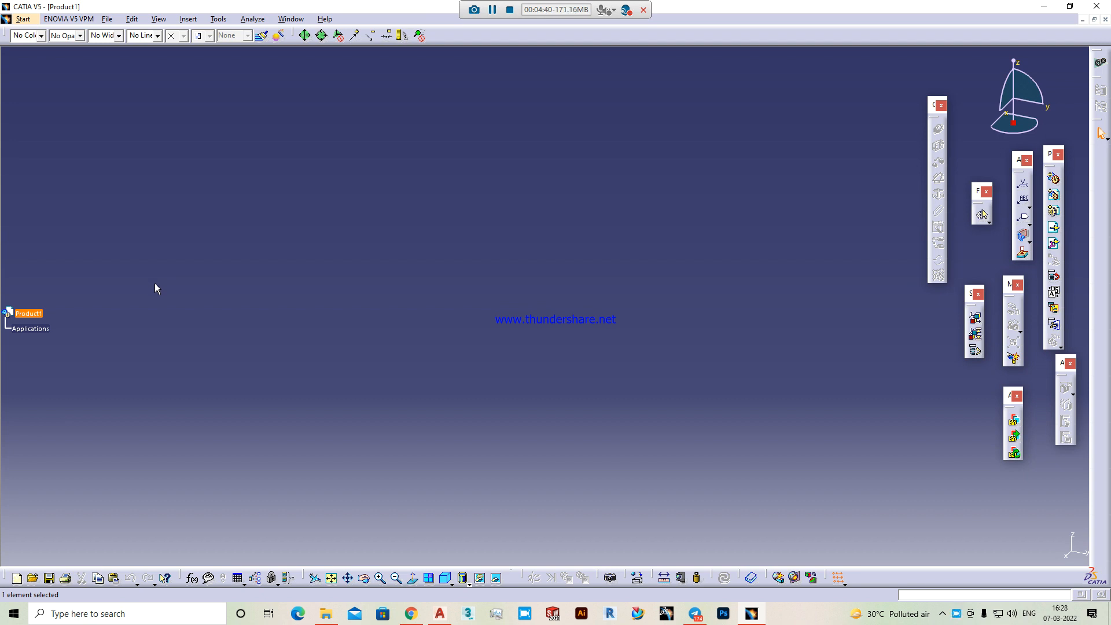
- Open the Part Design workbench from the Mechanical Design group to add a part to the product
{"action": "left_click", "coordinate": [28, 18]}
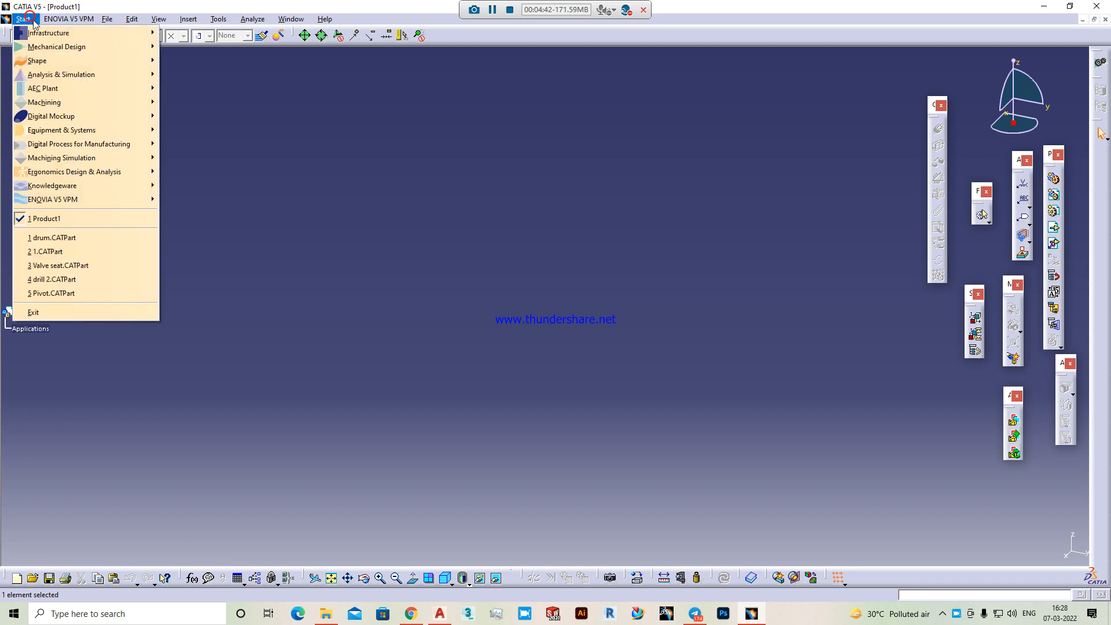
{"action": "mouse_move", "coordinate": [38, 35]}
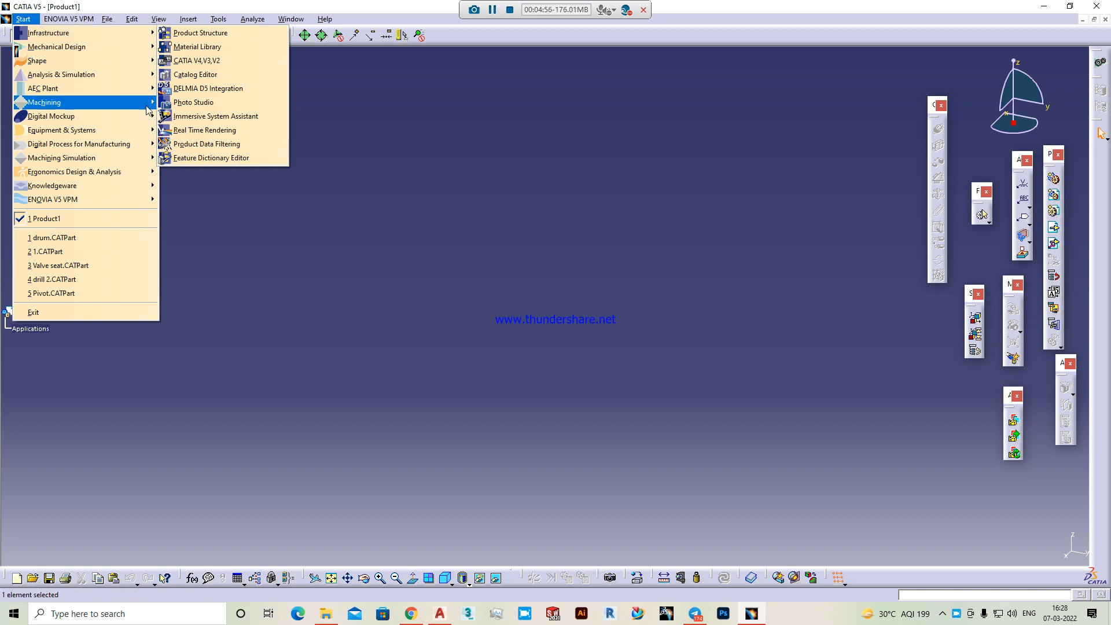
{"action": "mouse_move", "coordinate": [141, 49]}
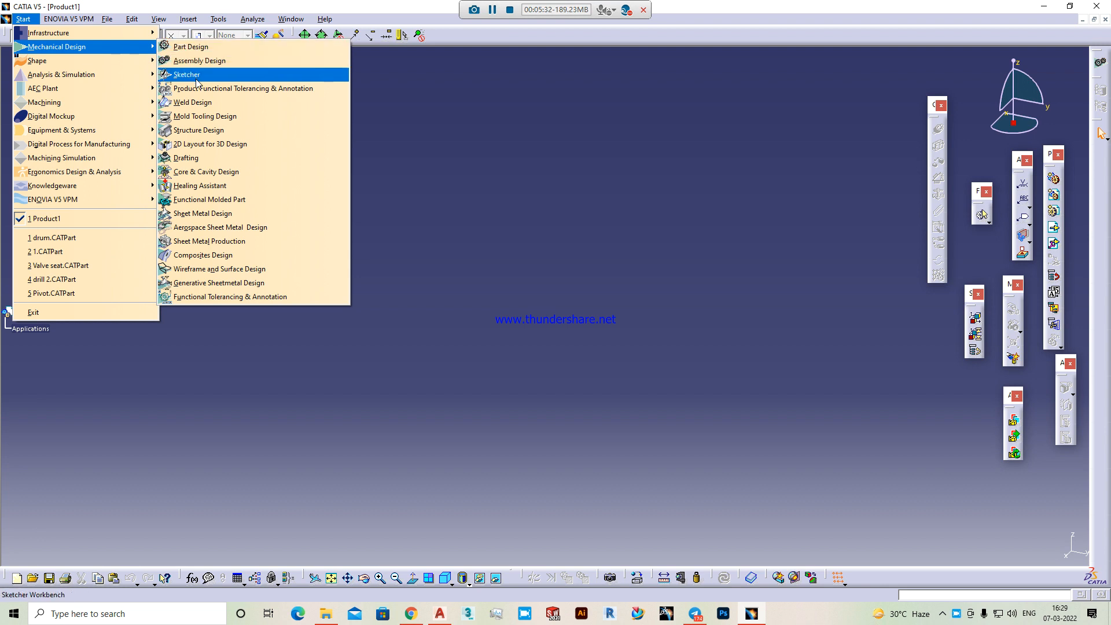
{"action": "left_click", "coordinate": [196, 48]}
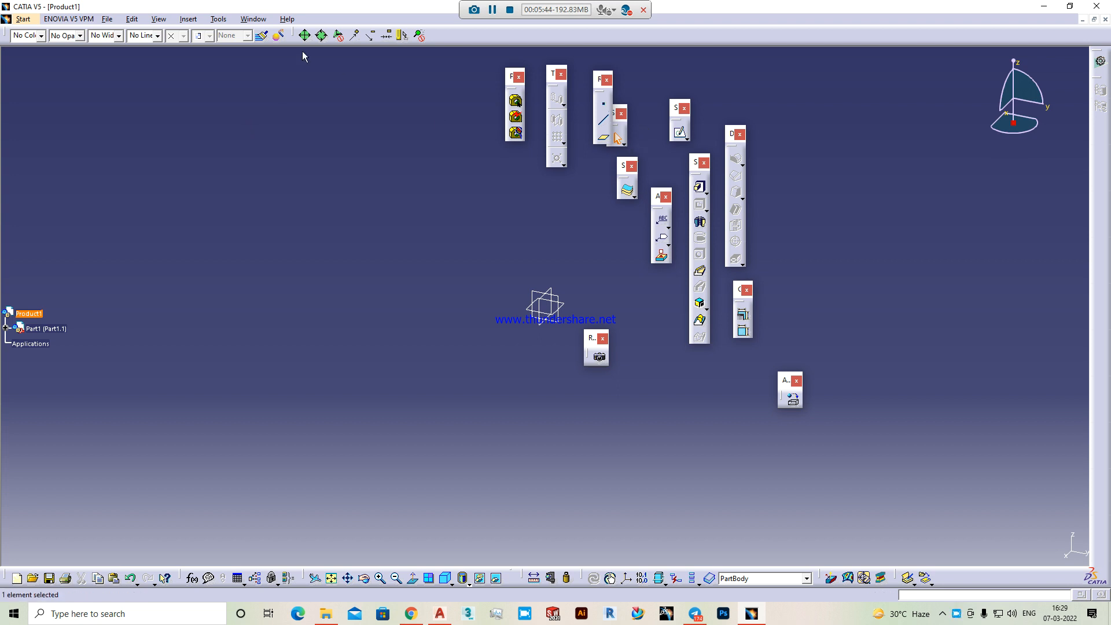
- Examine the feature commands that Part Design can insert, including the sketch-based, dress-up, surface-based and advanced dress-up features
{"action": "left_click", "coordinate": [228, 19]}
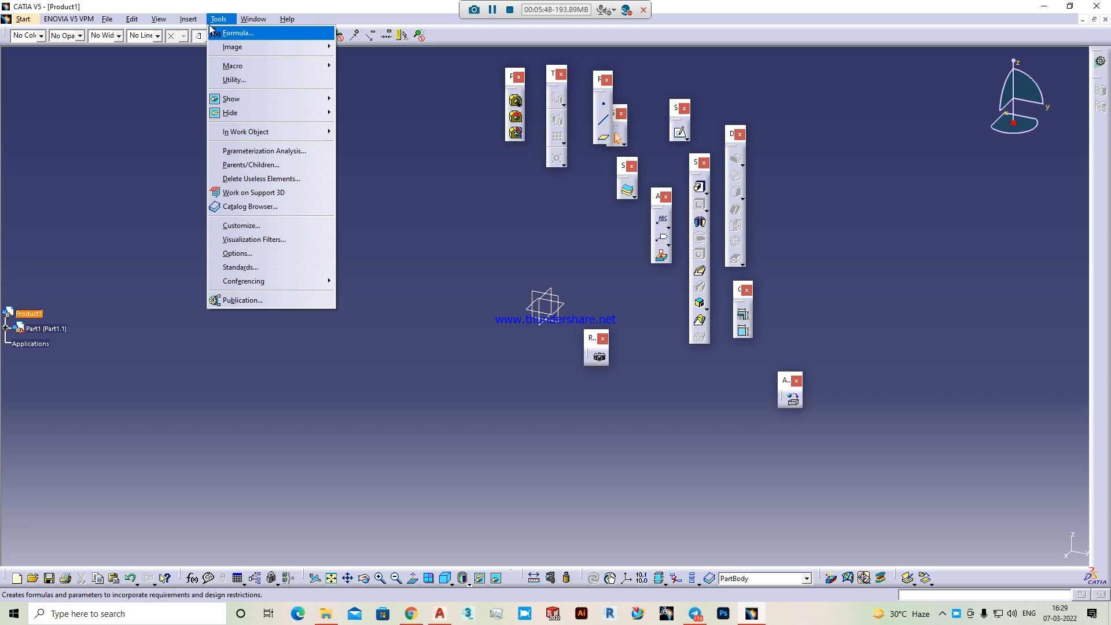
{"action": "left_click", "coordinate": [265, 22]}
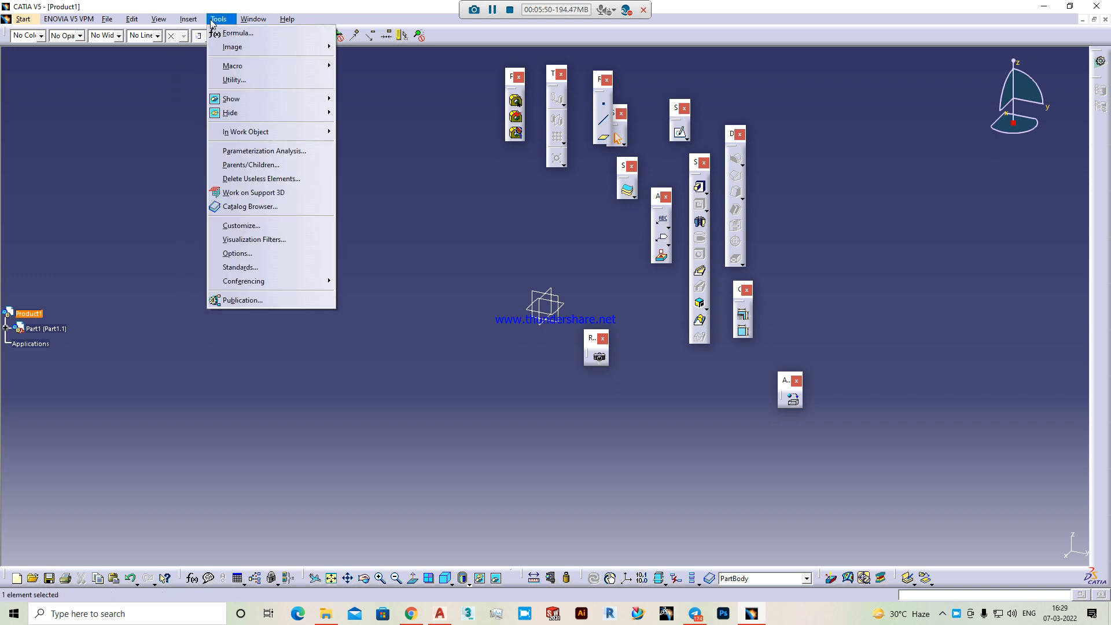
{"action": "mouse_move", "coordinate": [197, 22]}
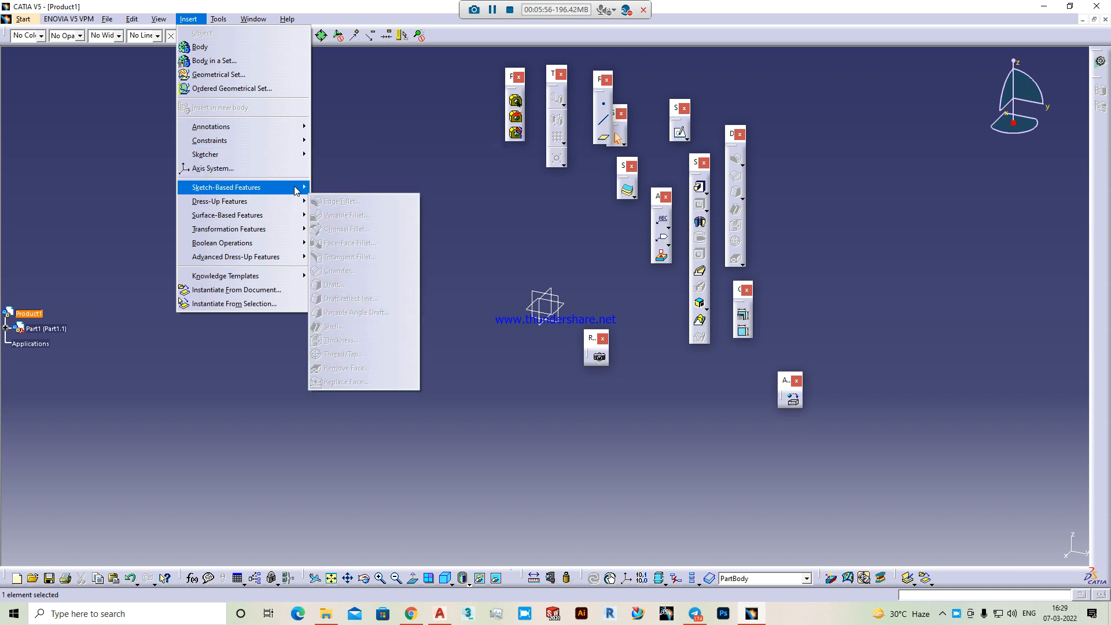
{"action": "mouse_move", "coordinate": [310, 187]}
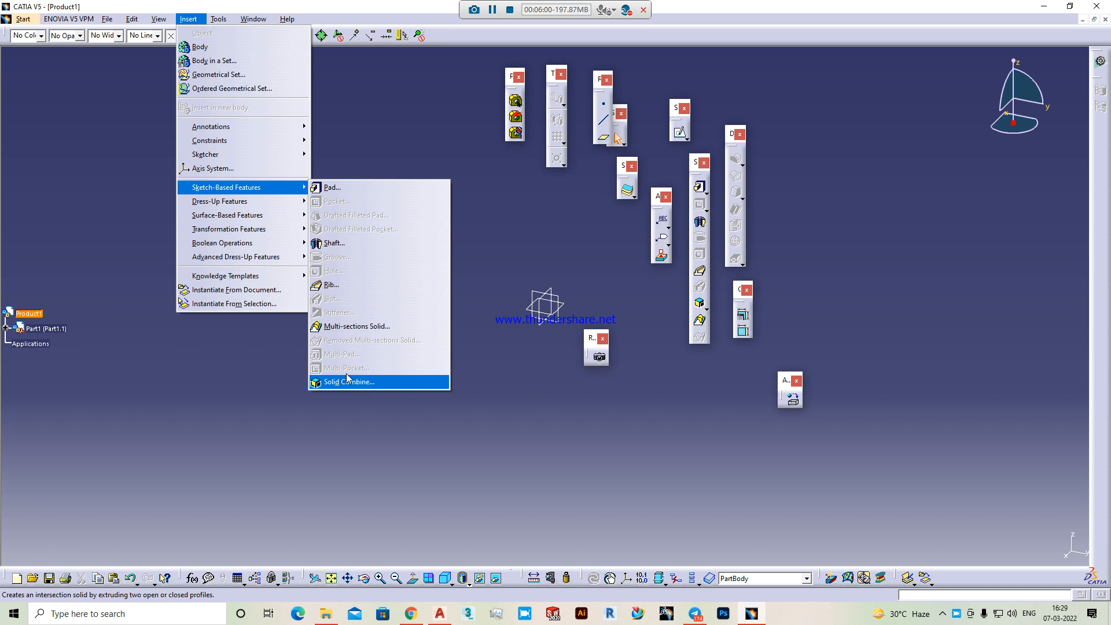
{"action": "mouse_move", "coordinate": [281, 219]}
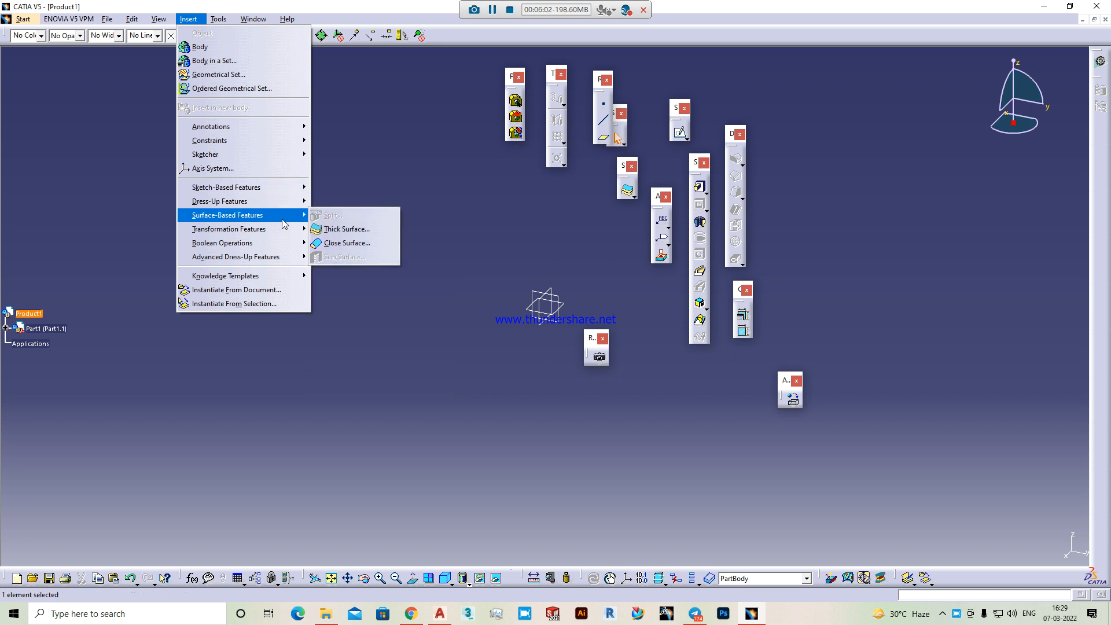
{"action": "mouse_move", "coordinate": [291, 239]}
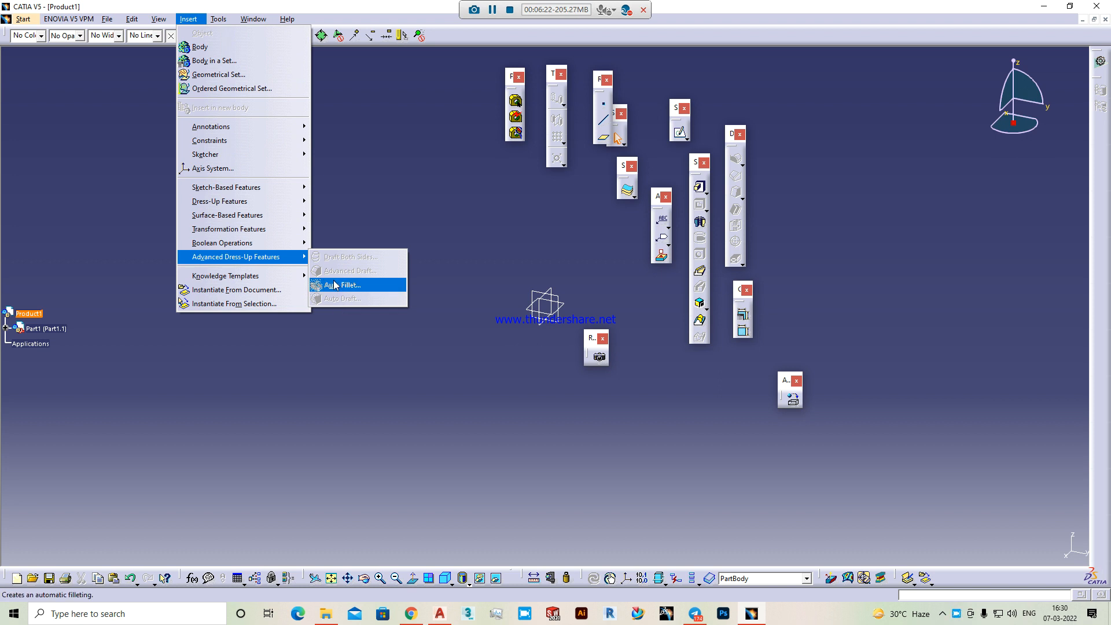
{"action": "mouse_move", "coordinate": [275, 200]}
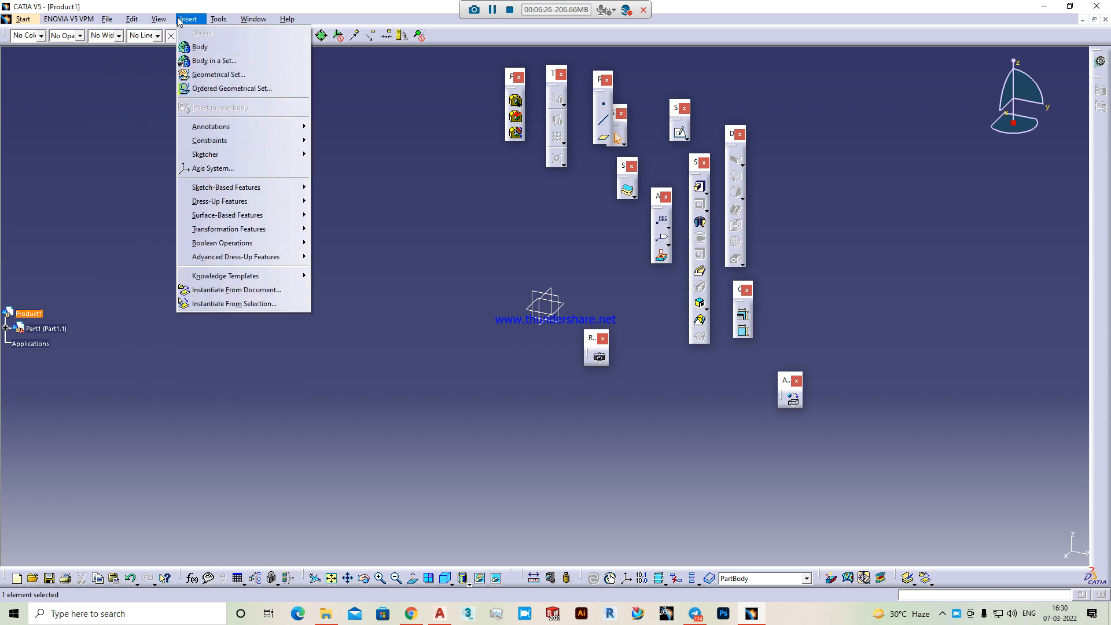
- Start a sketch on the xy plane and move the floating toolbars clear of the area around the sketch origin
{"action": "left_click", "coordinate": [680, 134]}
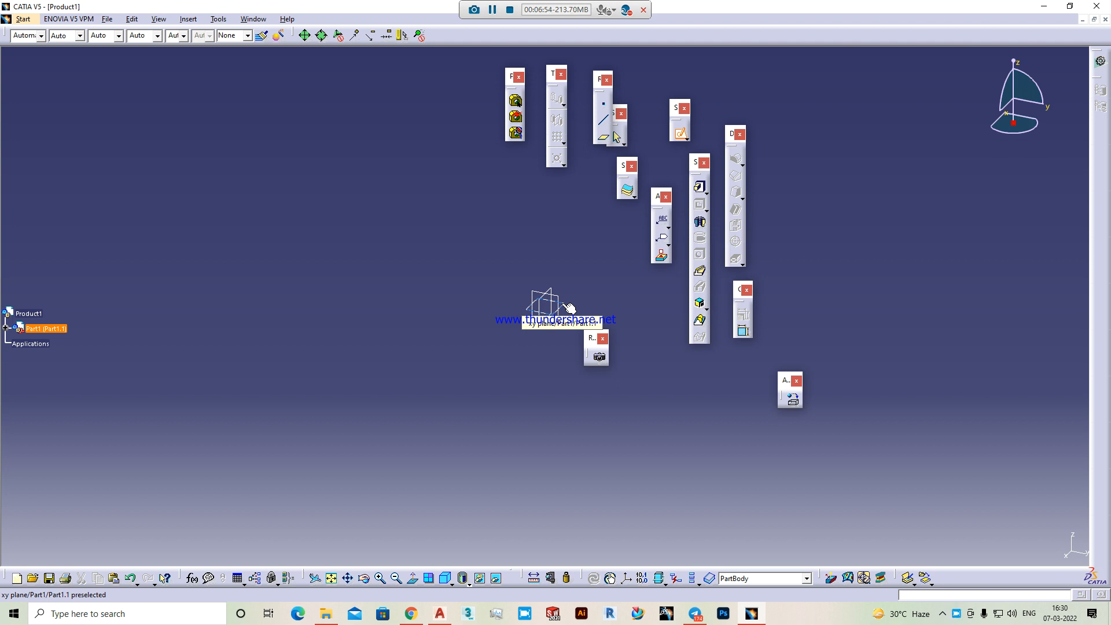
{"action": "left_click", "coordinate": [567, 306]}
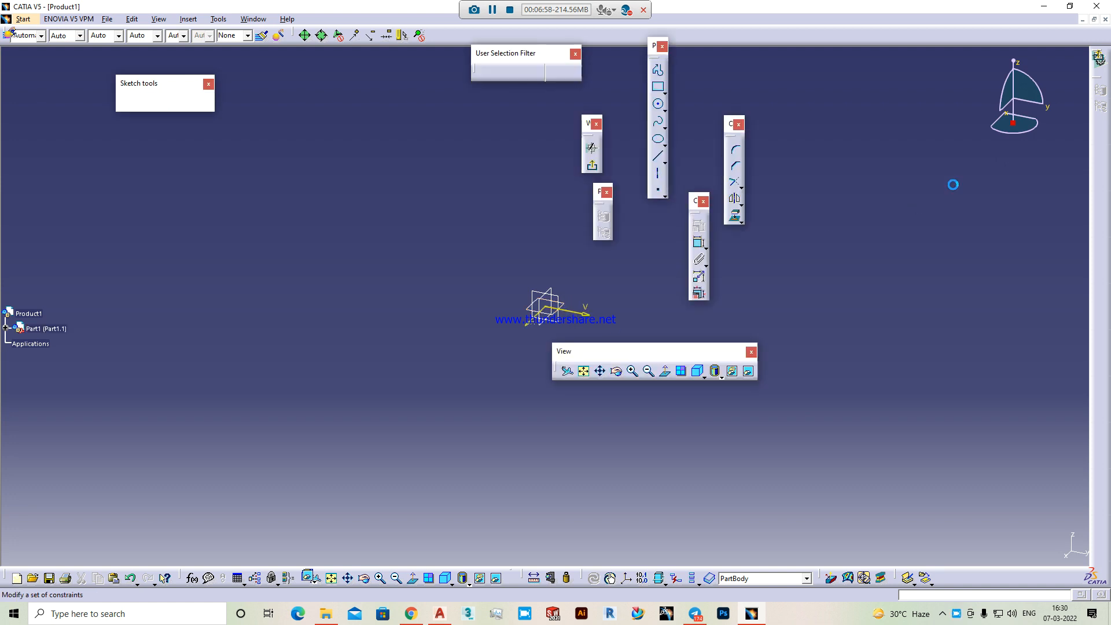
{"action": "left_click_drag", "start_coordinate": [654, 48], "coordinate": [934, 87]}
{"action": "left_click_drag", "start_coordinate": [730, 125], "coordinate": [954, 280]}
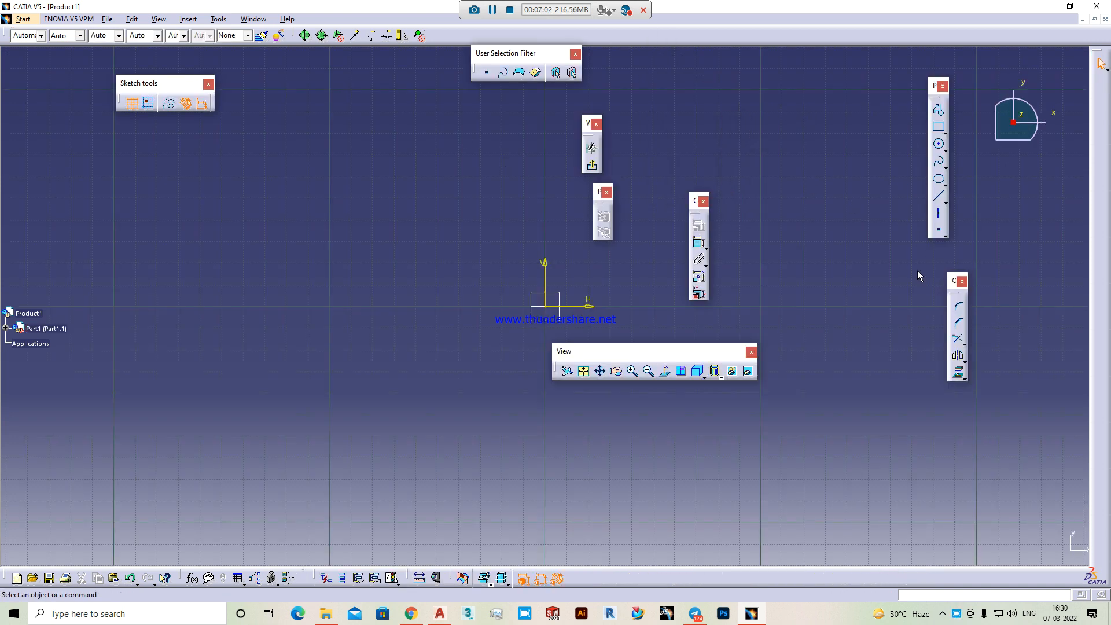
{"action": "left_click_drag", "start_coordinate": [696, 202], "coordinate": [850, 106]}
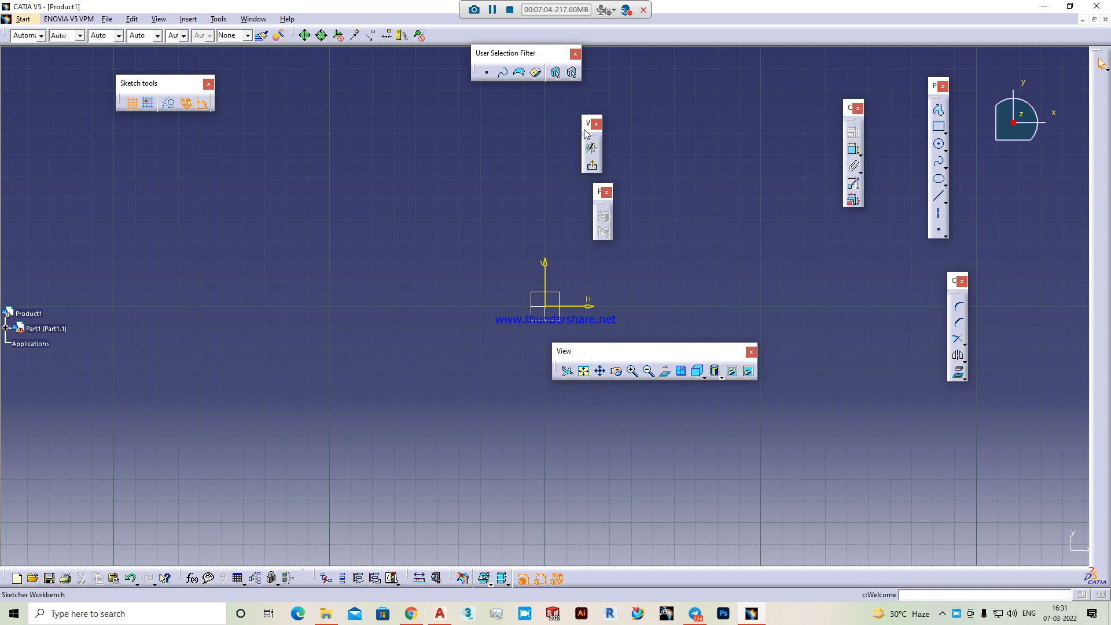
{"action": "left_click_drag", "start_coordinate": [587, 123], "coordinate": [726, 84]}
{"action": "left_click_drag", "start_coordinate": [507, 62], "coordinate": [743, 205]}
{"action": "left_click_drag", "start_coordinate": [600, 198], "coordinate": [845, 286]}
{"action": "left_click_drag", "start_coordinate": [660, 351], "coordinate": [958, 436]}
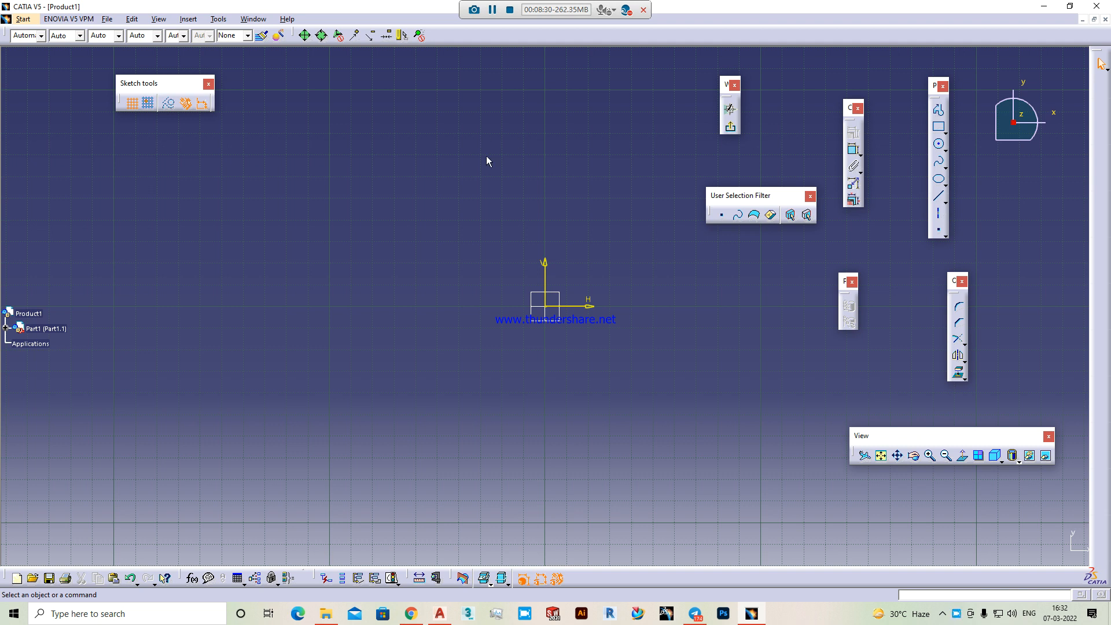
- Sketch a single slanted line about 61 mm long to the left of the sketch origin with the Profile tool
{"action": "left_click", "coordinate": [938, 110]}
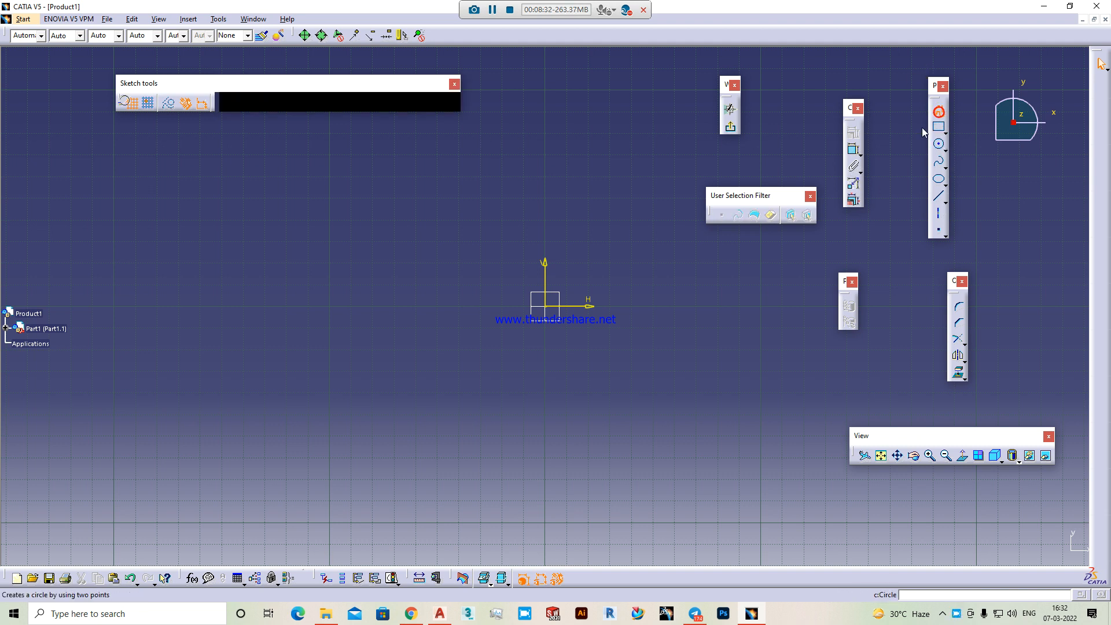
{"action": "left_click", "coordinate": [388, 302]}
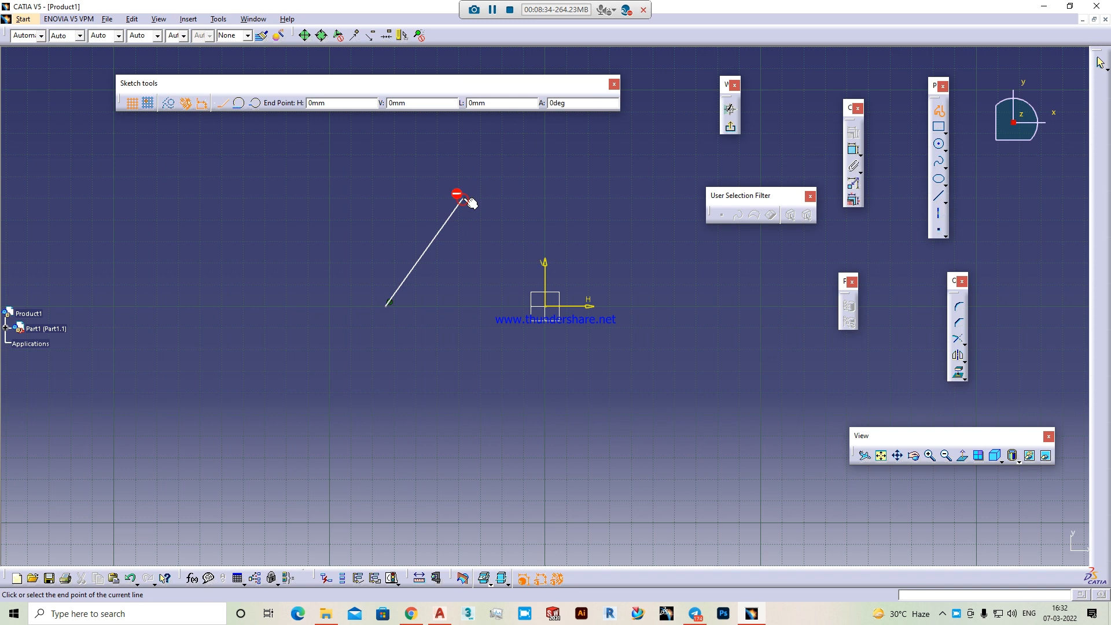
{"action": "right_click", "coordinate": [464, 199]}
{"action": "key", "text": "Escape"}
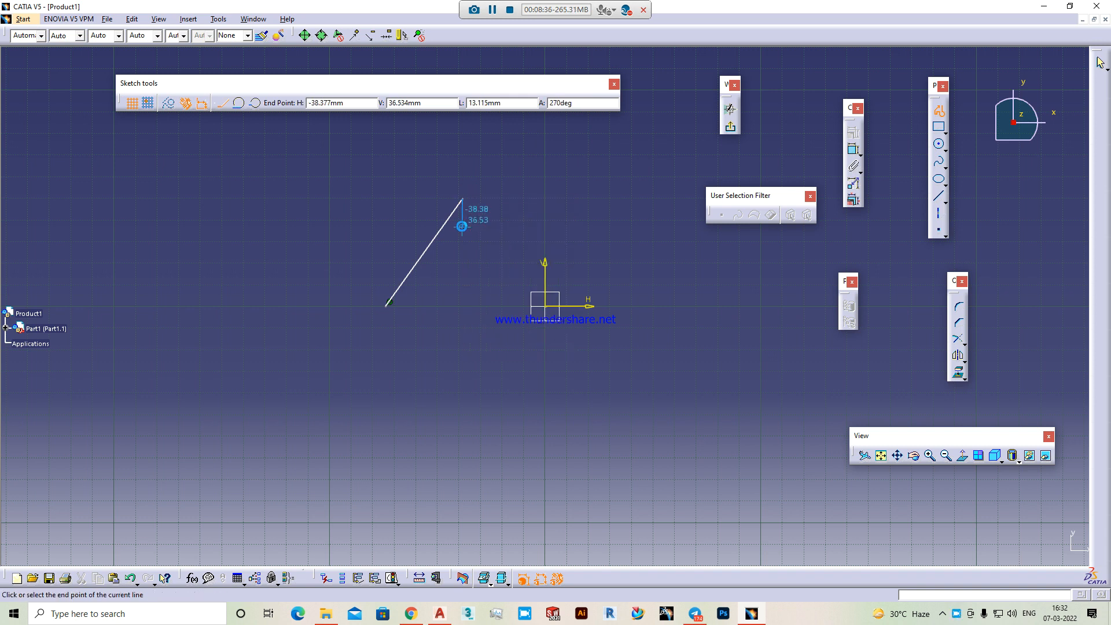
{"action": "key", "text": "Escape"}
{"action": "left_click", "coordinate": [463, 231]}
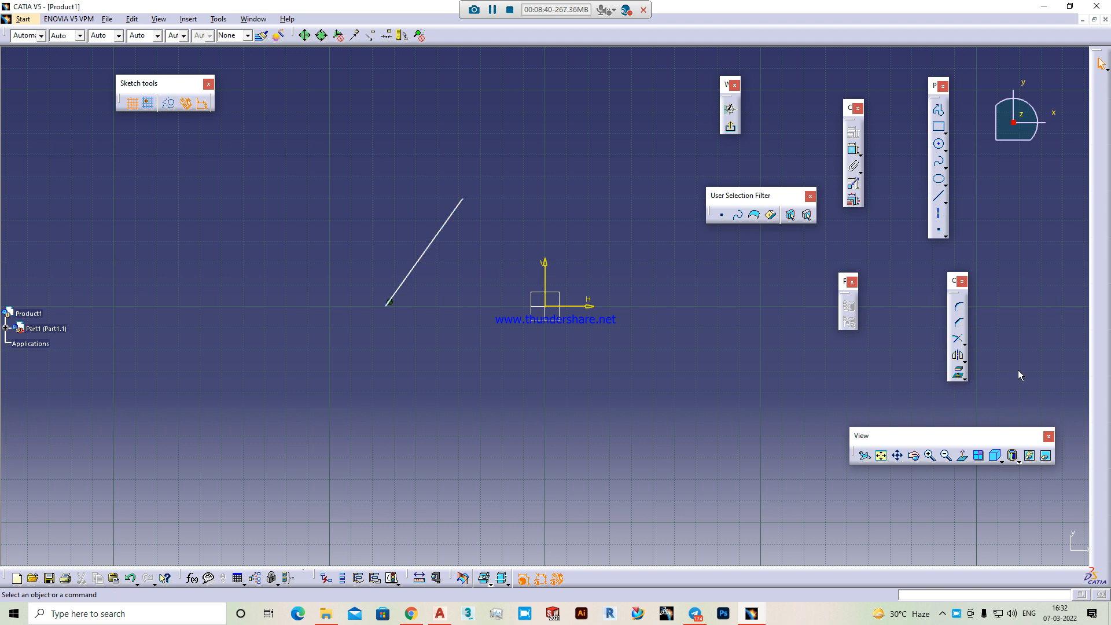
- Dimension the slanted line's length, placing the dimension between the line and the sketch origin
{"action": "left_click", "coordinate": [854, 149]}
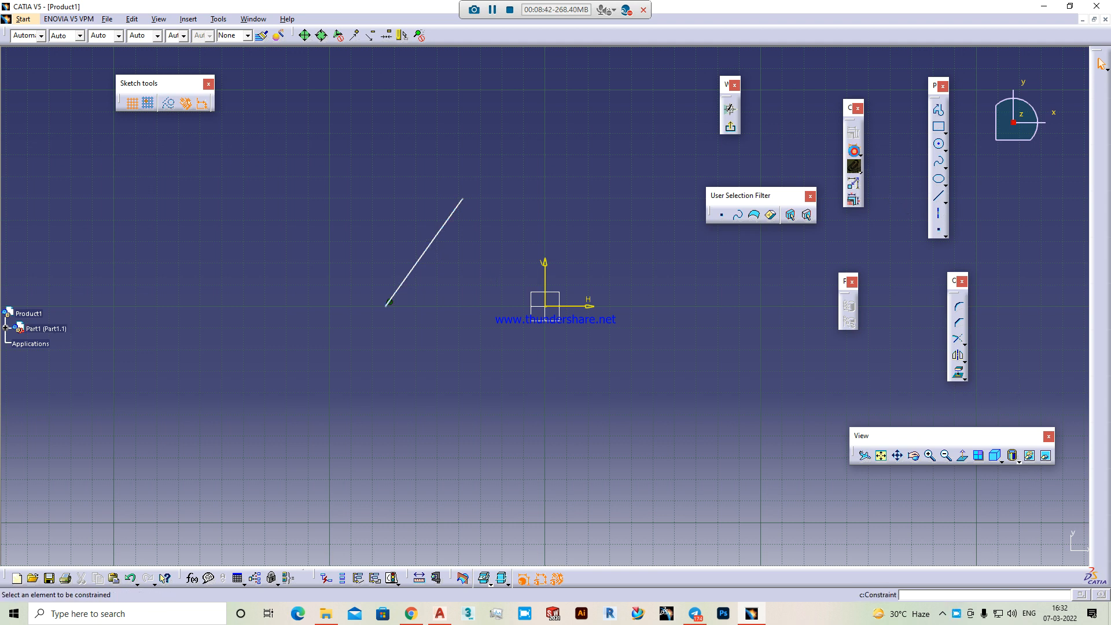
{"action": "left_click", "coordinate": [428, 254]}
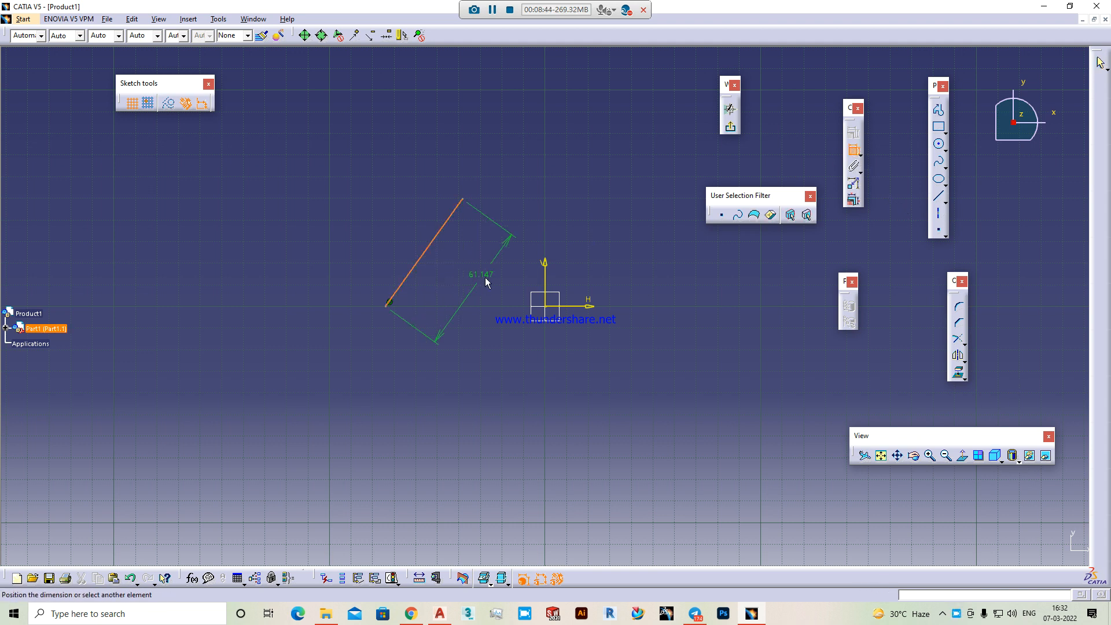
{"action": "left_click", "coordinate": [485, 279]}
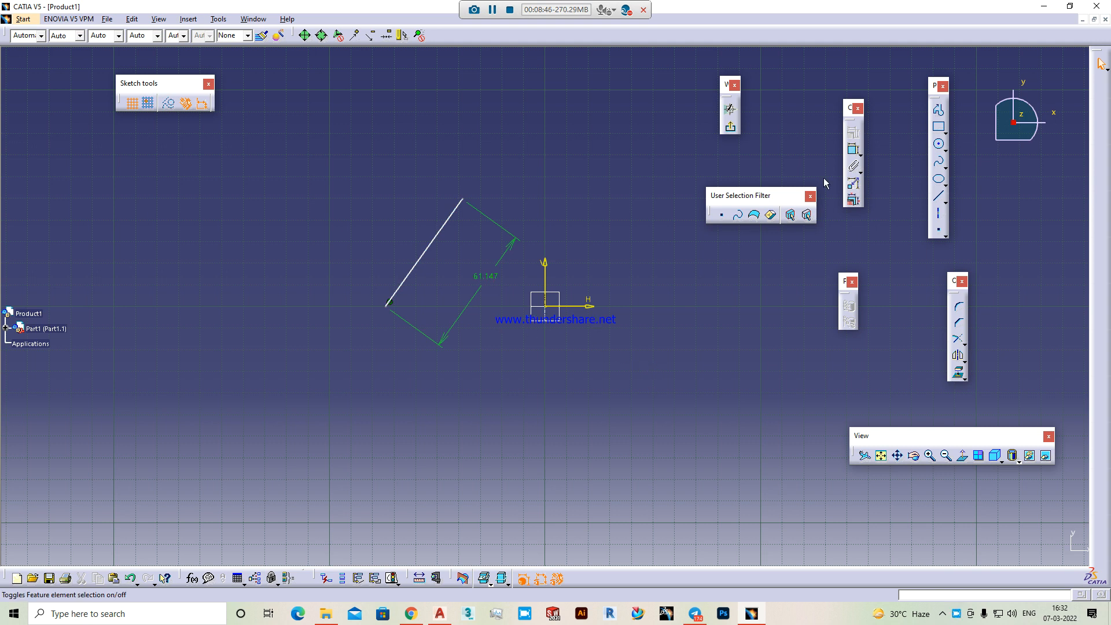
- Add a dimension for the distance between the slanted line and the sketch origin
{"action": "left_click", "coordinate": [852, 150]}
{"action": "left_click", "coordinate": [422, 255]}
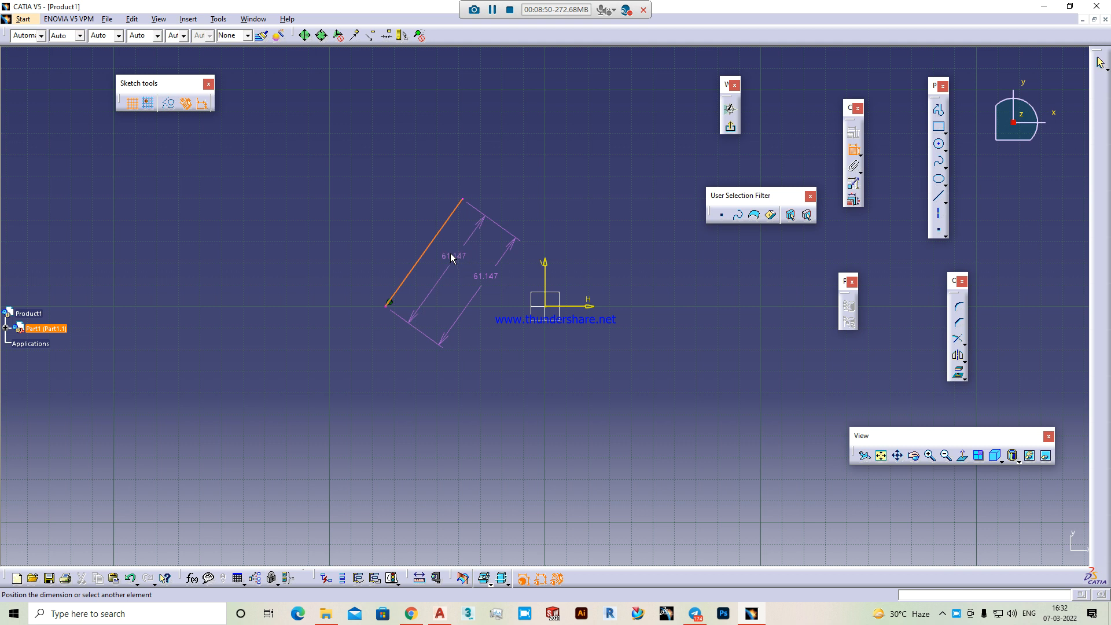
{"action": "left_click", "coordinate": [550, 306]}
- Dimension the angle between the slanted line and the sketch's horizontal axis, placing the dimension above the origin
{"action": "left_click", "coordinate": [853, 150]}
{"action": "left_click", "coordinate": [410, 274]}
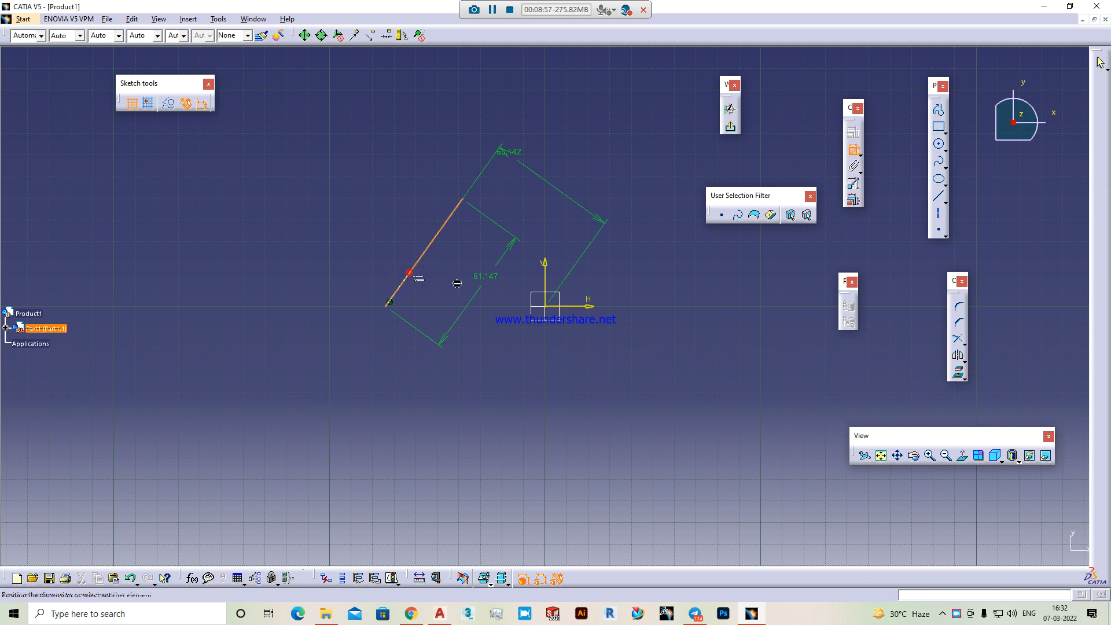
{"action": "left_click", "coordinate": [573, 307]}
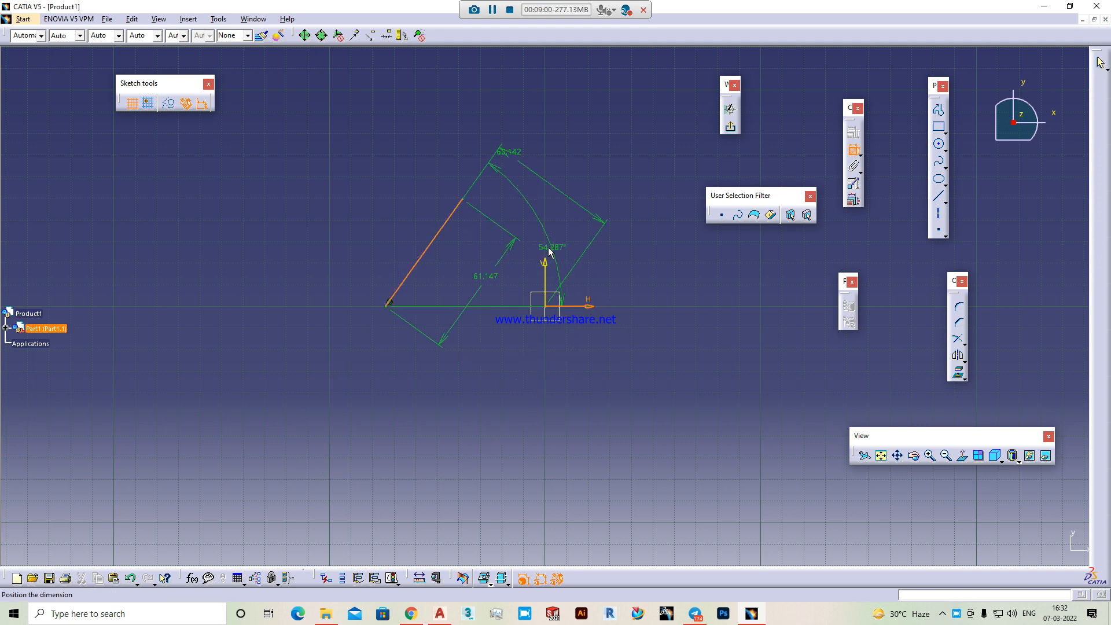
{"action": "left_click", "coordinate": [545, 250]}
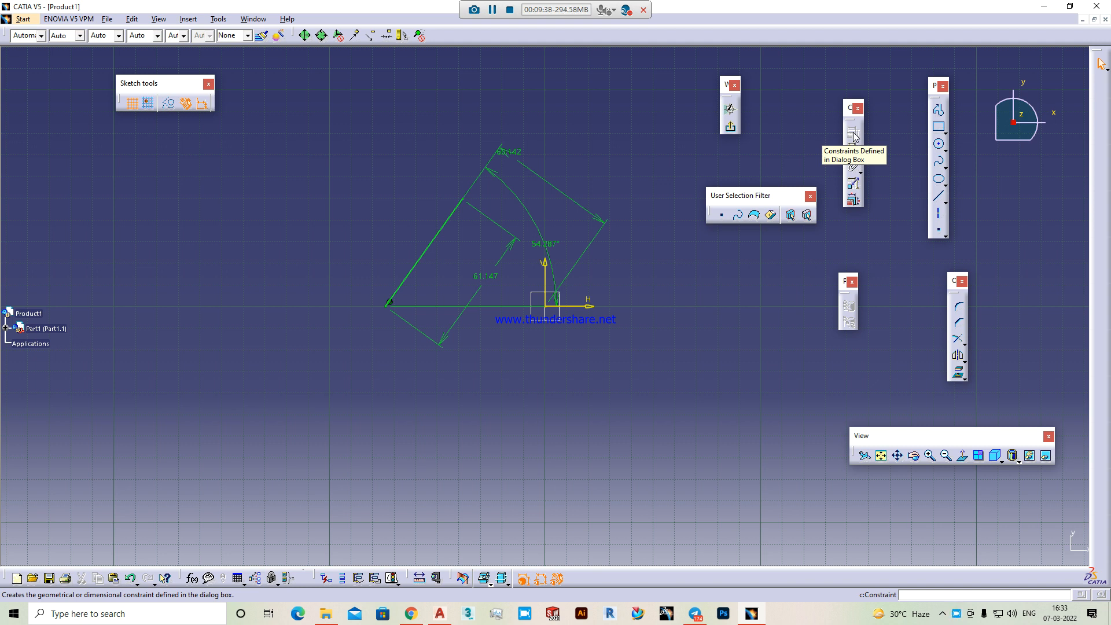
- Delete the slanted line together with all its dimensions, leaving the sketch empty
{"action": "mouse_move", "coordinate": [649, 119]}
{"action": "left_mouse_down"}
{"action": "mouse_move", "coordinate": [265, 330]}
{"action": "mouse_move", "coordinate": [242, 405]}
{"action": "left_mouse_up"}
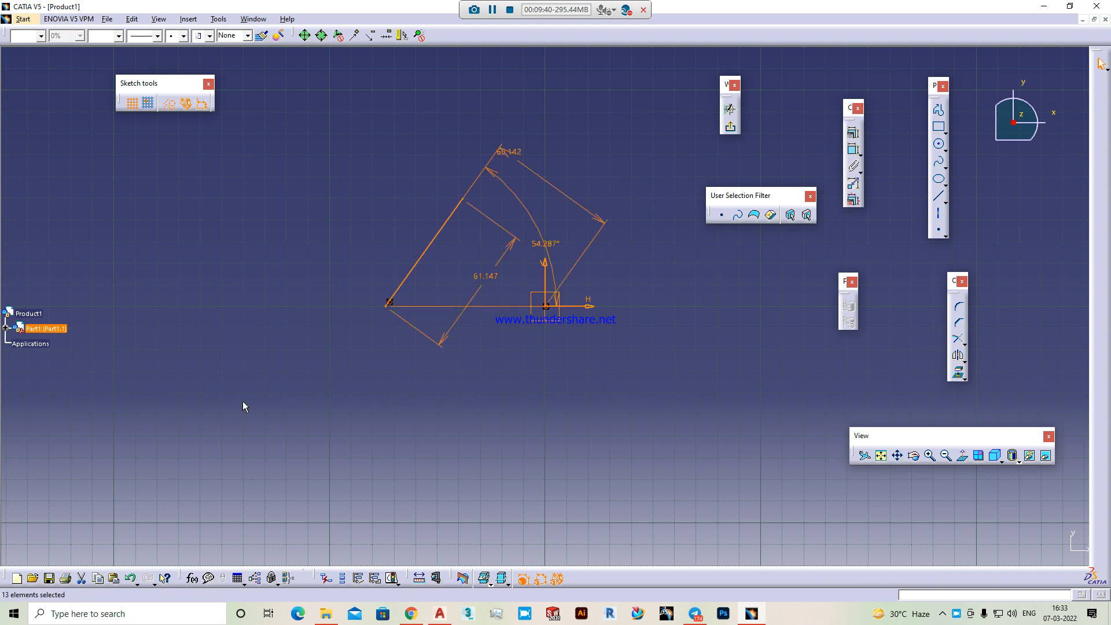
{"action": "key", "text": "Delete"}
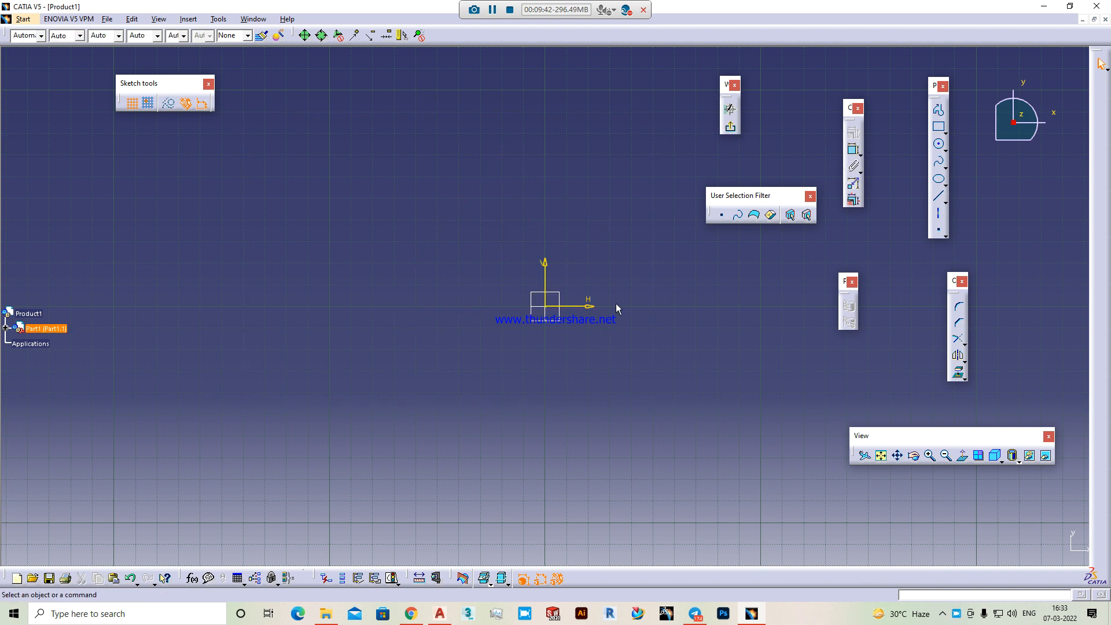
{"action": "scroll", "coordinate": [570, 279], "scroll_direction": "up", "scroll_amount": 1}
{"action": "scroll", "coordinate": [573, 277], "scroll_direction": "up", "scroll_amount": 1}
{"action": "scroll", "coordinate": [598, 249], "scroll_direction": "down", "scroll_amount": 3}
- Switch to File Explorer and open the Downloads folder
{"action": "left_click", "coordinate": [328, 615]}
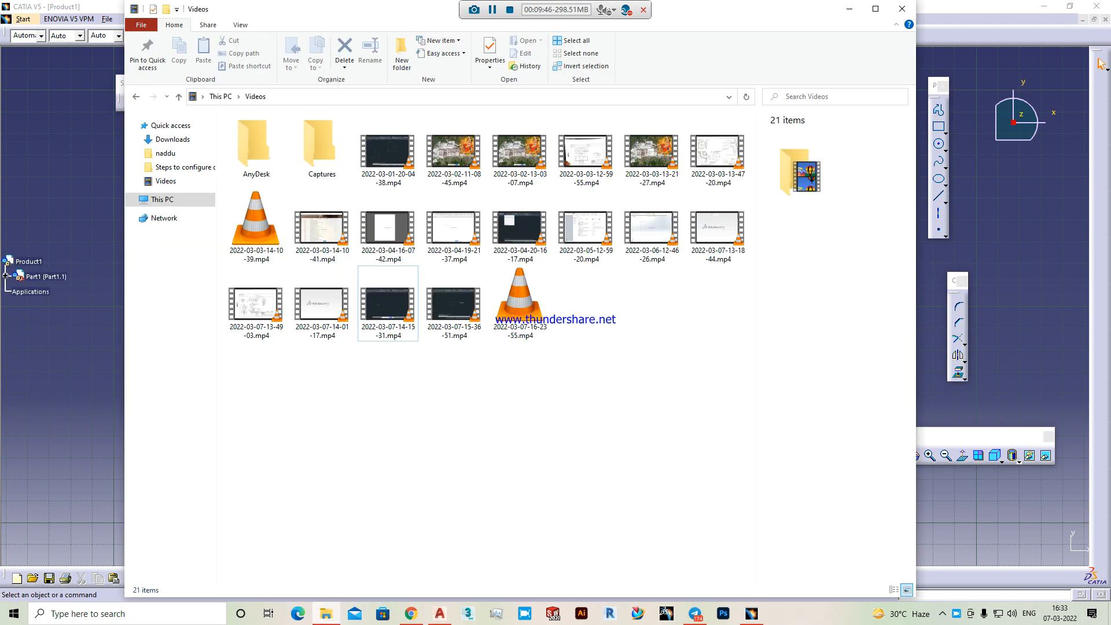
{"action": "left_click", "coordinate": [221, 97]}
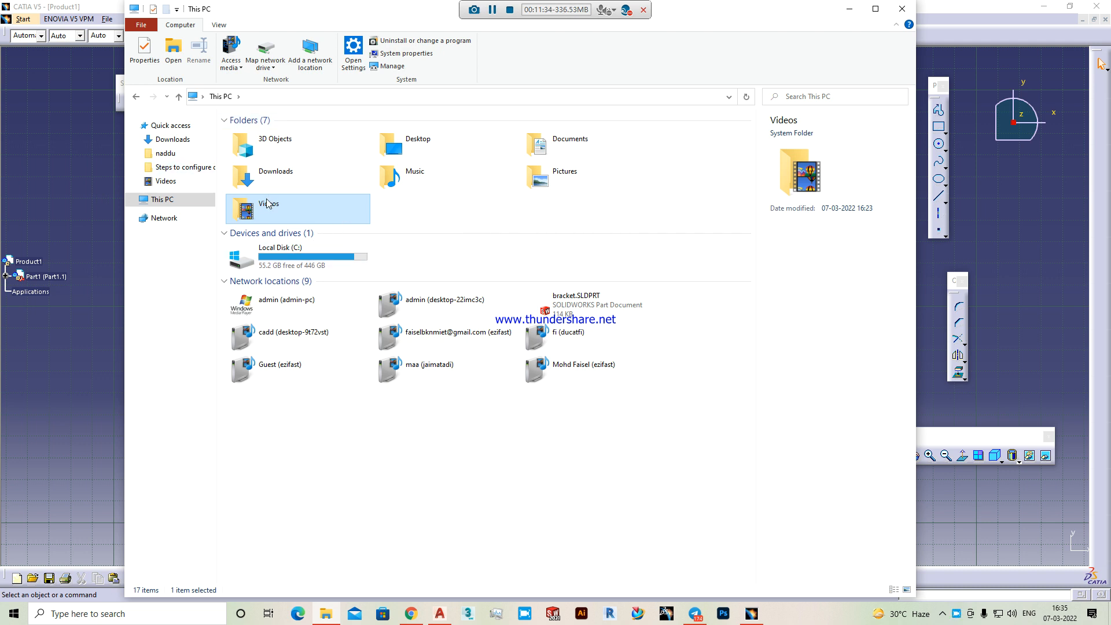
{"action": "left_click", "coordinate": [179, 146]}
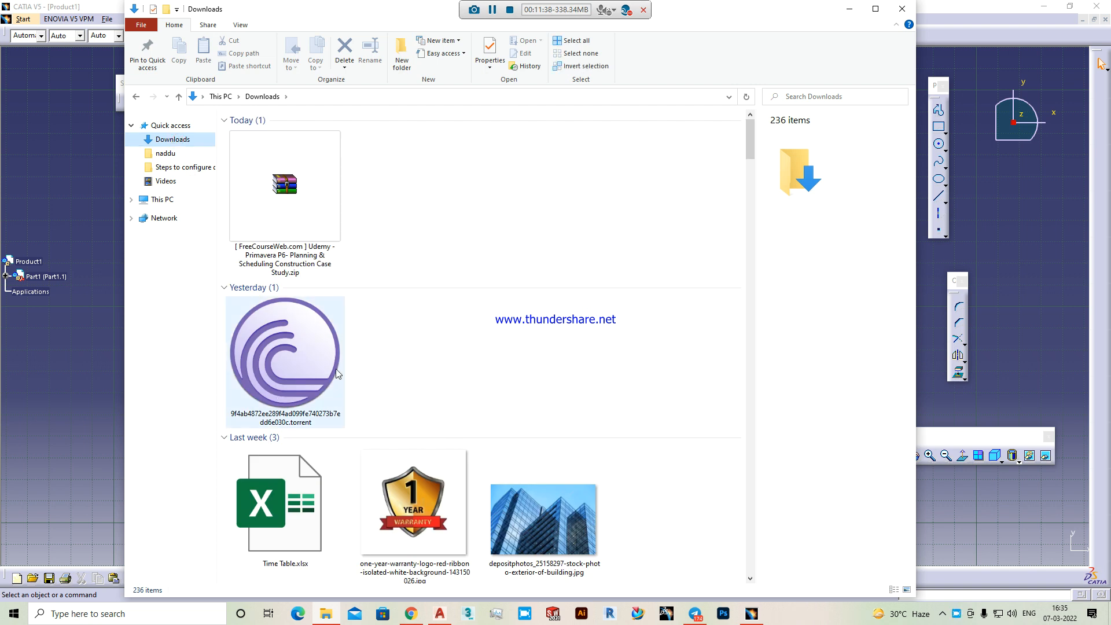
- Find the exercise document "New Doc 2019-05-27 16.56.37 (2) (1).pdf" in Downloads, open it and browse its pages
{"action": "scroll", "coordinate": [335, 369], "scroll_direction": "down", "scroll_amount": 10}
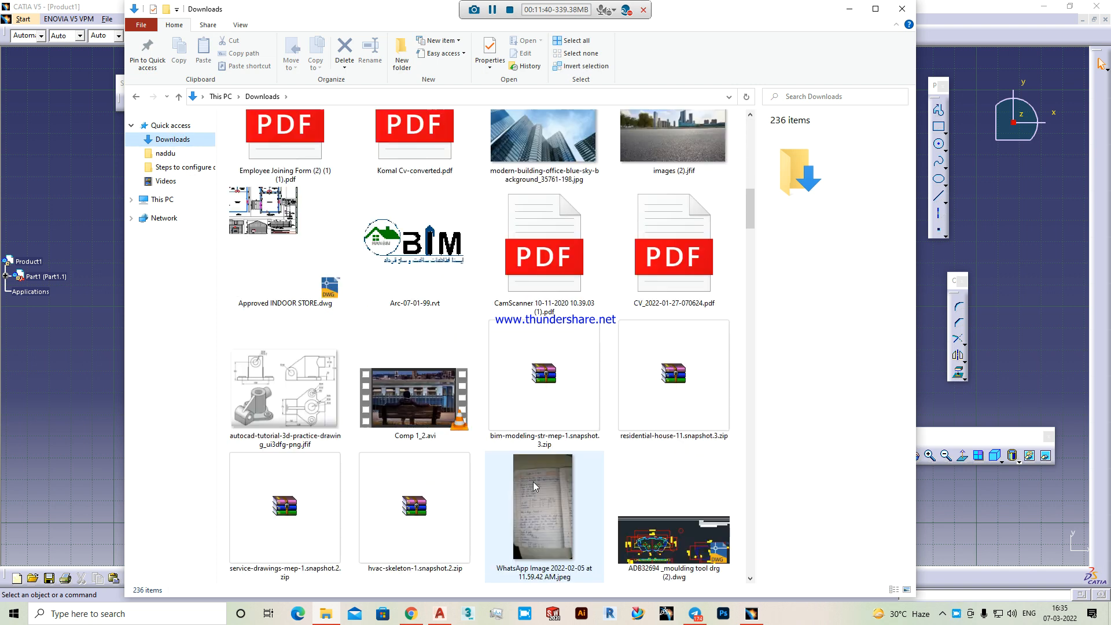
{"action": "scroll", "coordinate": [405, 374], "scroll_direction": "down", "scroll_amount": 7}
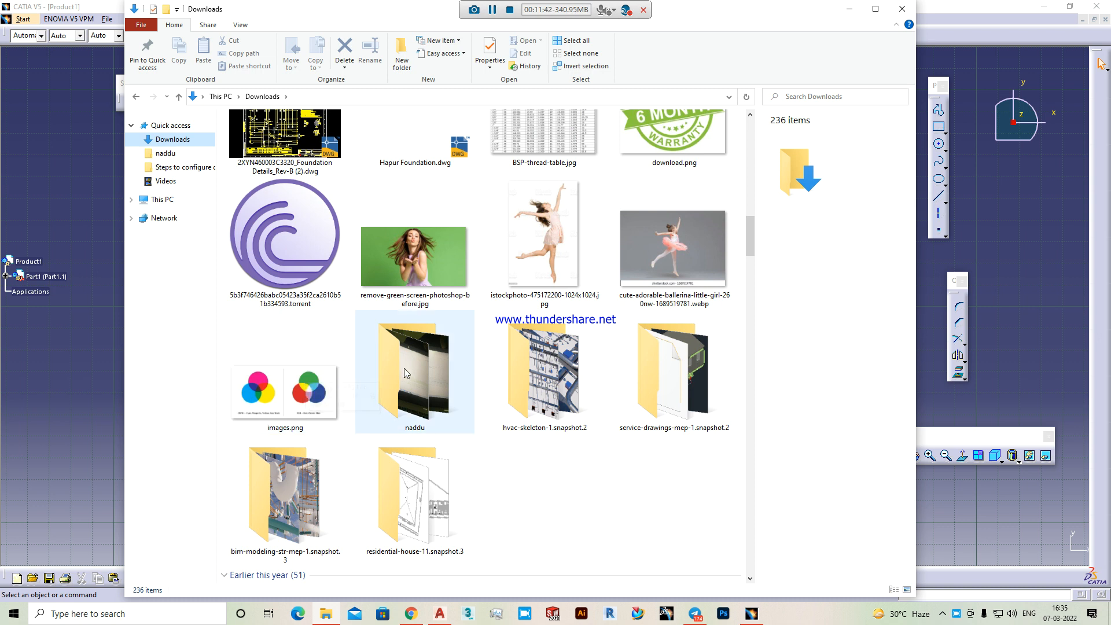
{"action": "scroll", "coordinate": [404, 373], "scroll_direction": "down", "scroll_amount": 10}
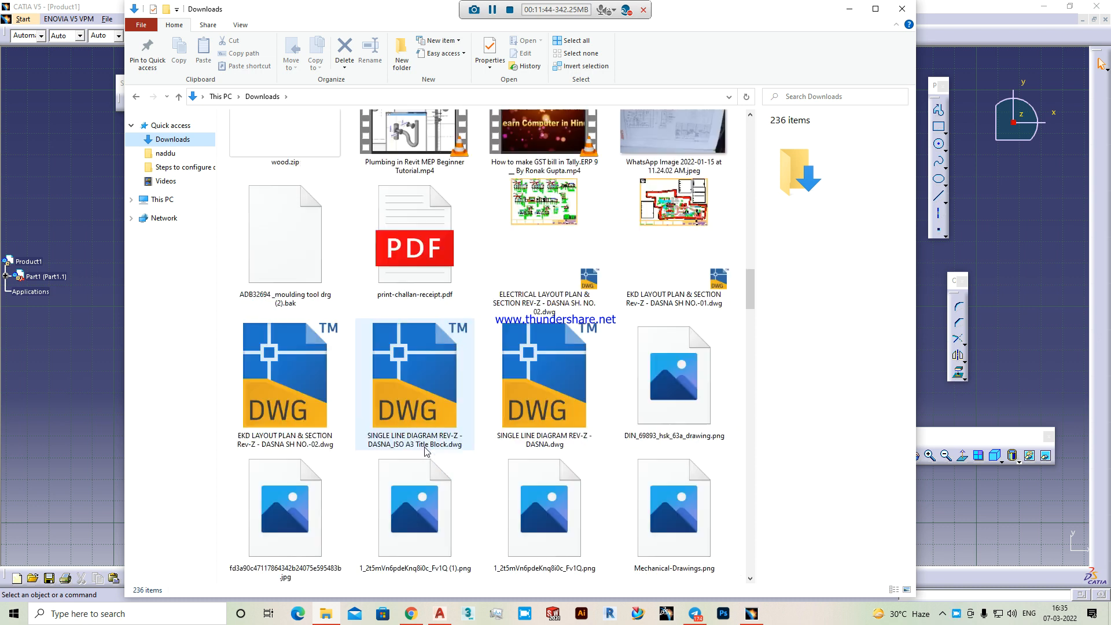
{"action": "scroll", "coordinate": [379, 351], "scroll_direction": "down", "scroll_amount": 8}
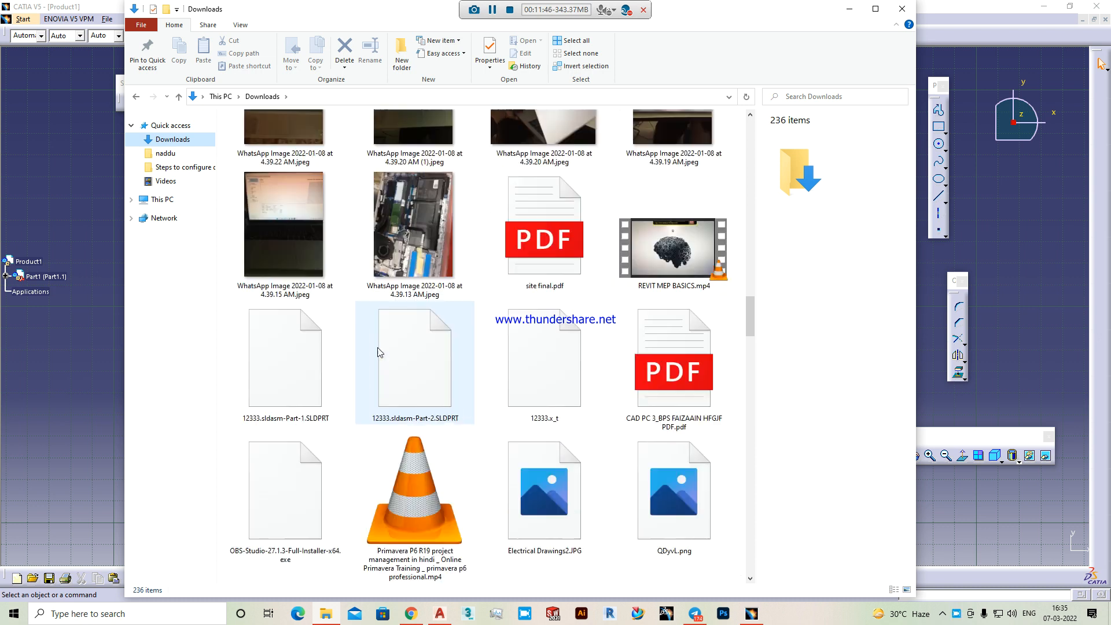
{"action": "scroll", "coordinate": [406, 370], "scroll_direction": "down", "scroll_amount": 6}
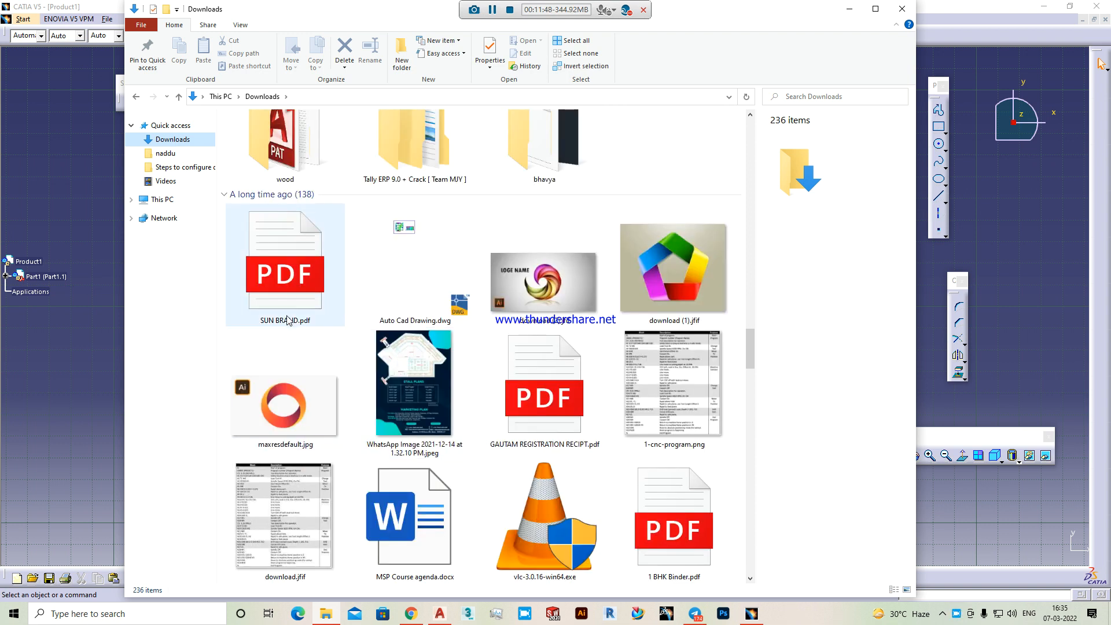
{"action": "scroll", "coordinate": [394, 359], "scroll_direction": "down", "scroll_amount": 5}
{"action": "scroll", "coordinate": [388, 363], "scroll_direction": "down", "scroll_amount": 4}
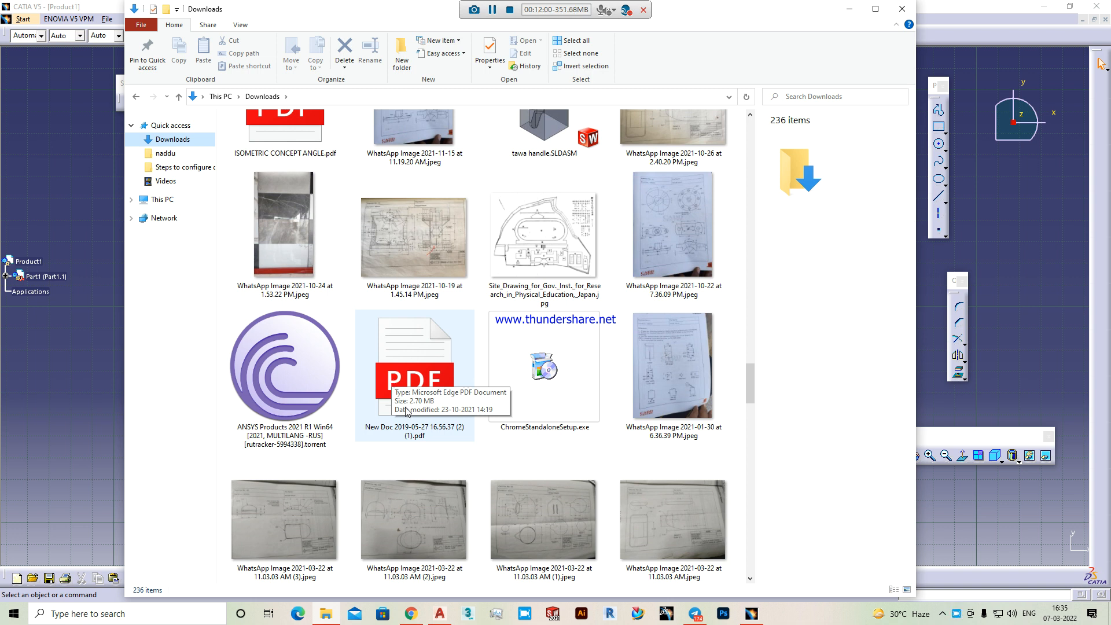
{"action": "double_click", "coordinate": [427, 415]}
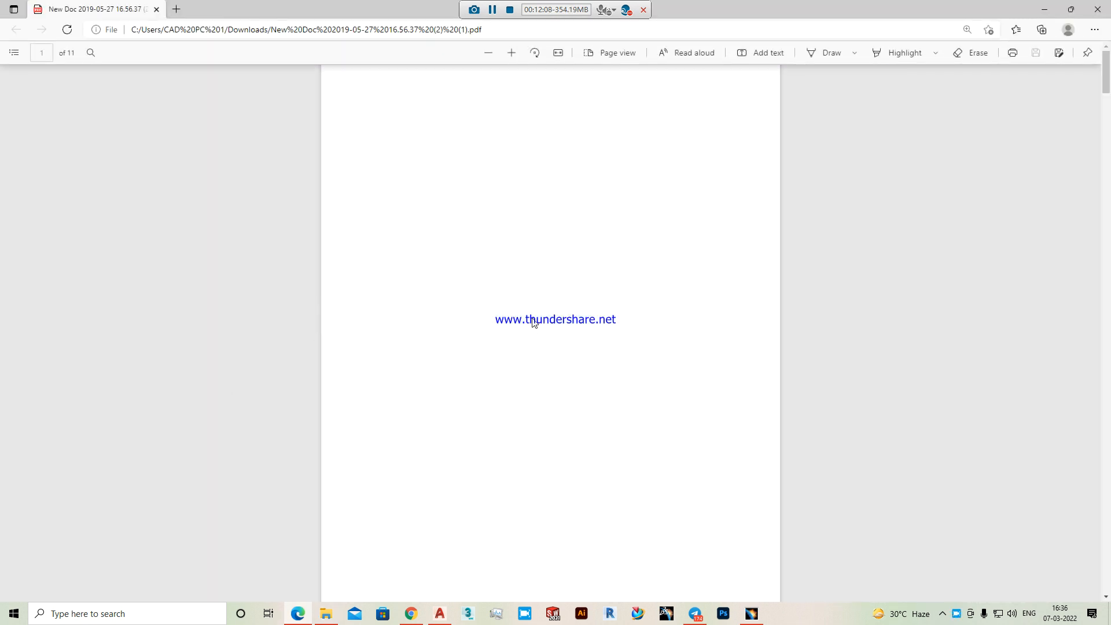
{"action": "scroll", "coordinate": [599, 339], "scroll_direction": "up", "scroll_amount": 5}
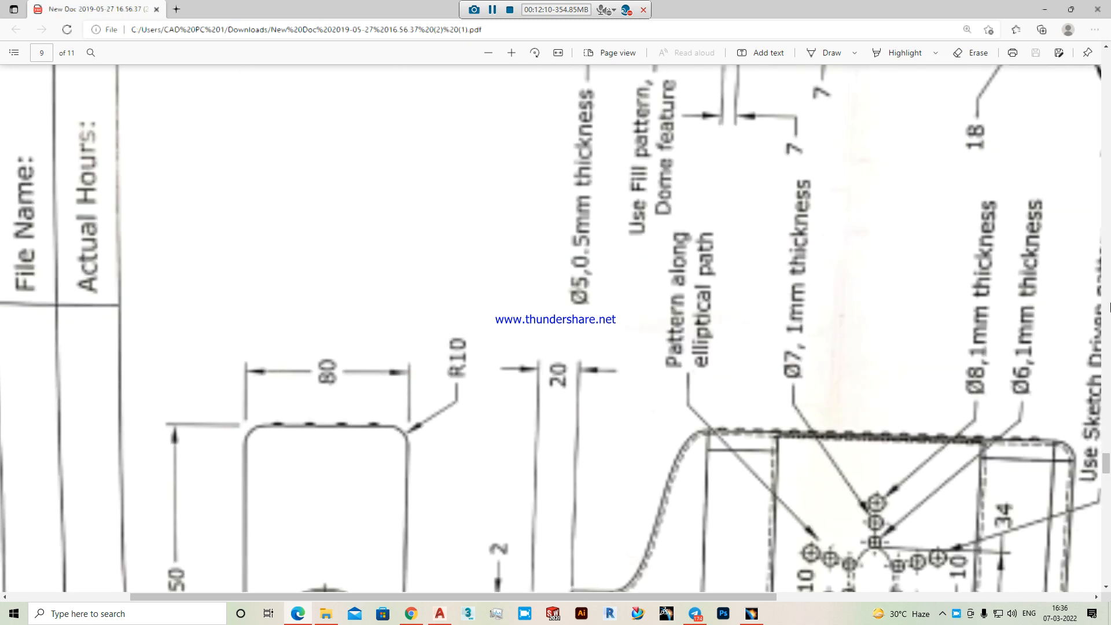
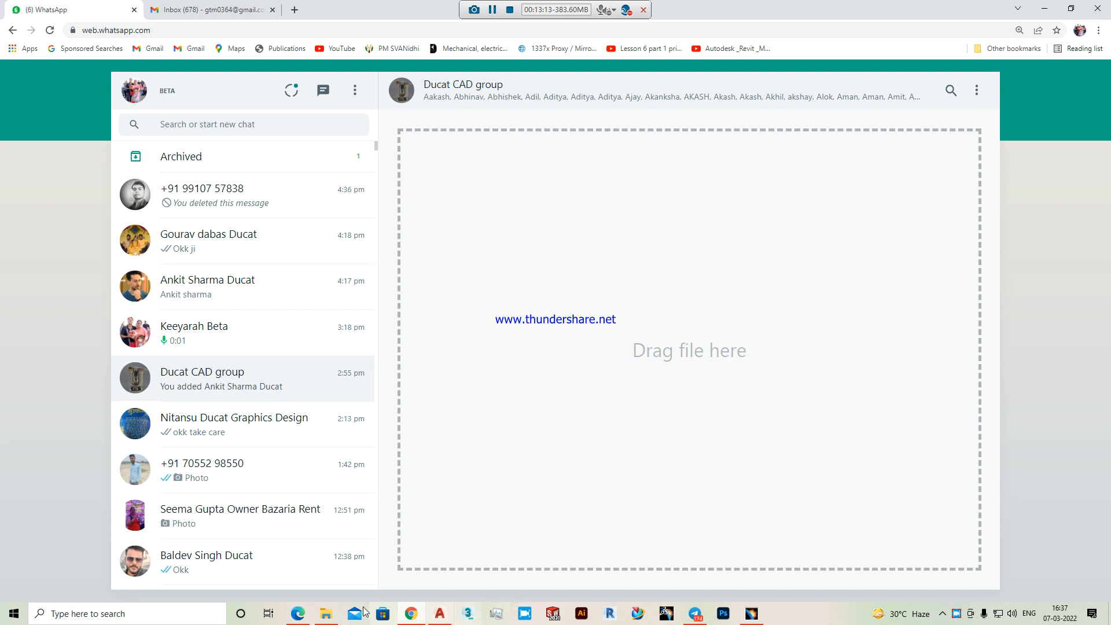
- Send "New Doc 2019-05-27 16.56.37 (2) (1).pdf" from File Explorer to the "Ducat CAD group" chat in WhatsApp
{"action": "left_click", "coordinate": [327, 614]}
{"action": "left_click_drag", "start_coordinate": [517, 407], "coordinate": [769, 447]}
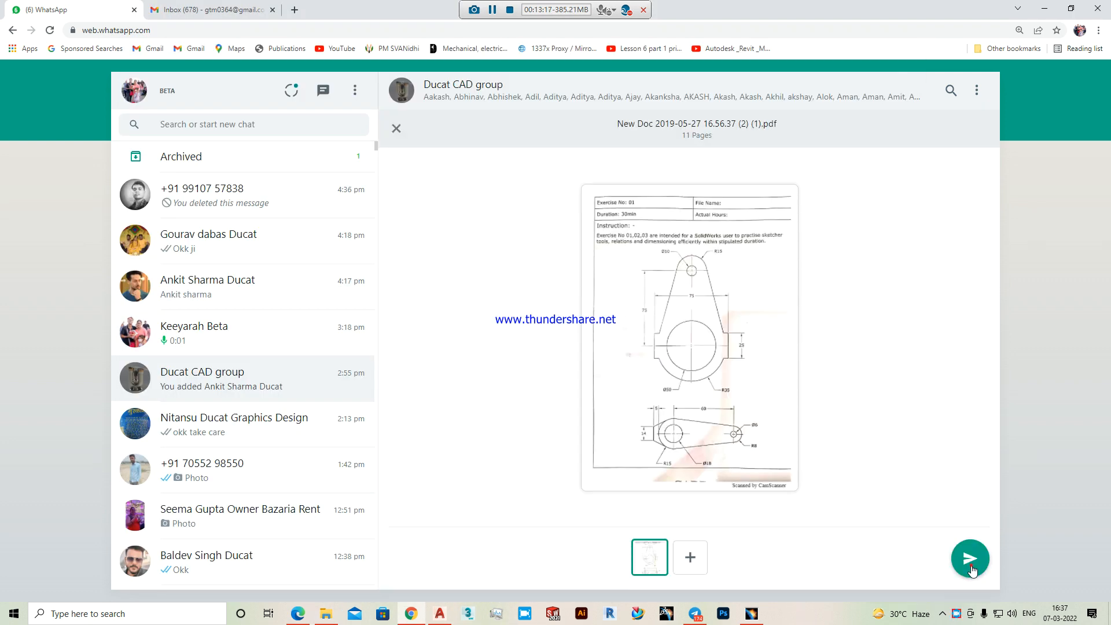
{"action": "left_click", "coordinate": [970, 559]}
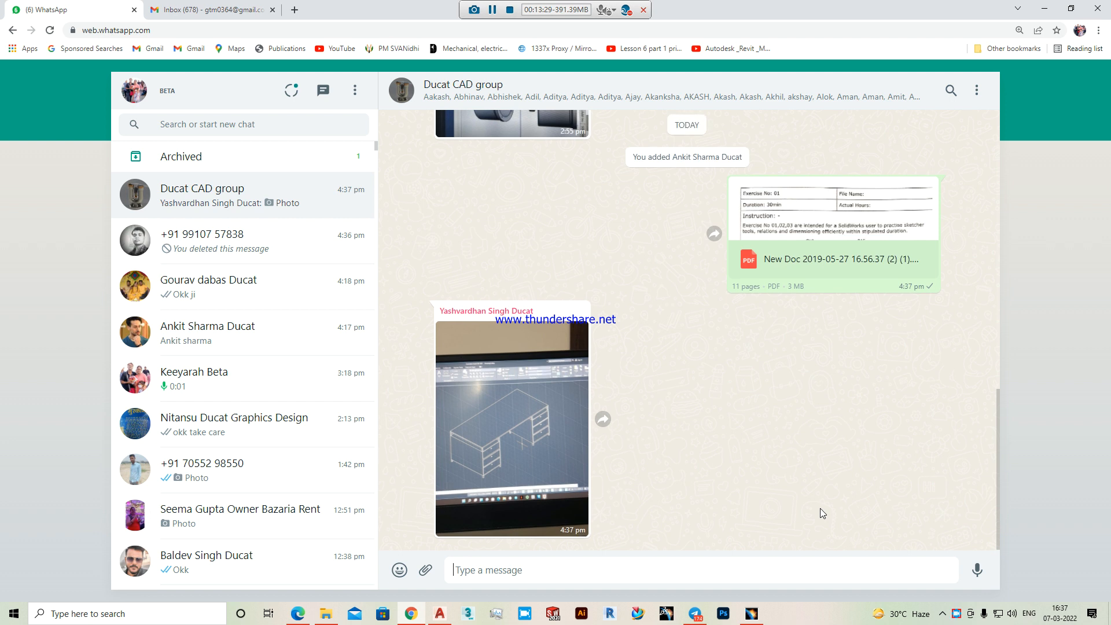
- View the desk drawing photo posted in the group and reply to it with three OK-hand and two thumbs-up emojis
{"action": "left_click", "coordinate": [521, 414]}
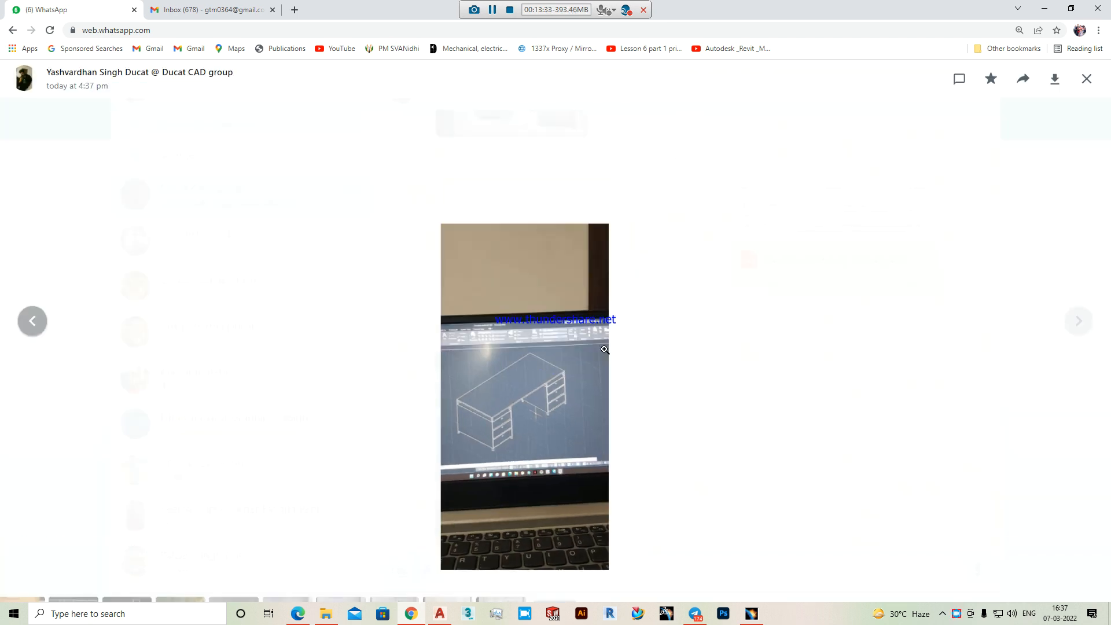
{"action": "key", "text": "Escape"}
{"action": "left_click", "coordinate": [583, 311]}
{"action": "left_click", "coordinate": [636, 333]}
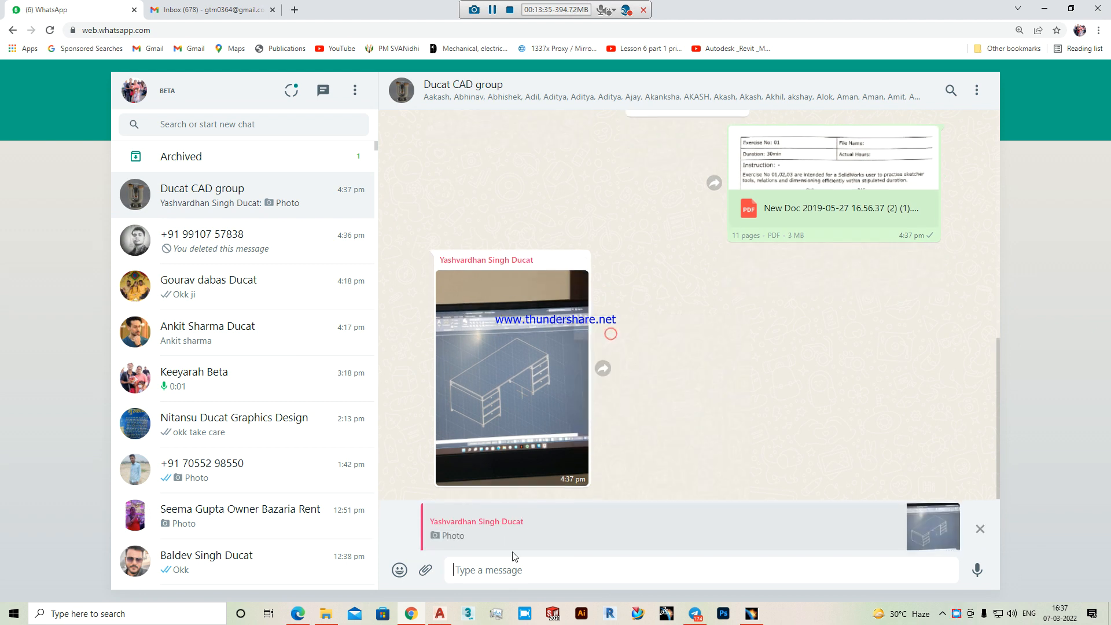
{"action": "left_click", "coordinate": [400, 570]}
{"action": "left_click", "coordinate": [400, 389]}
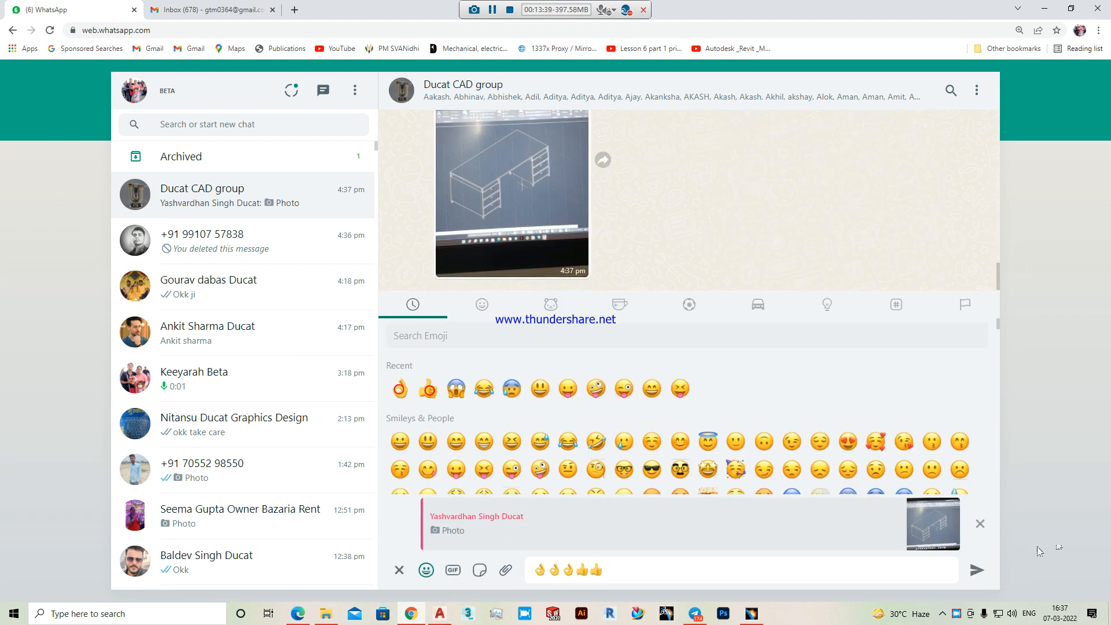
{"action": "left_click", "coordinate": [986, 569]}
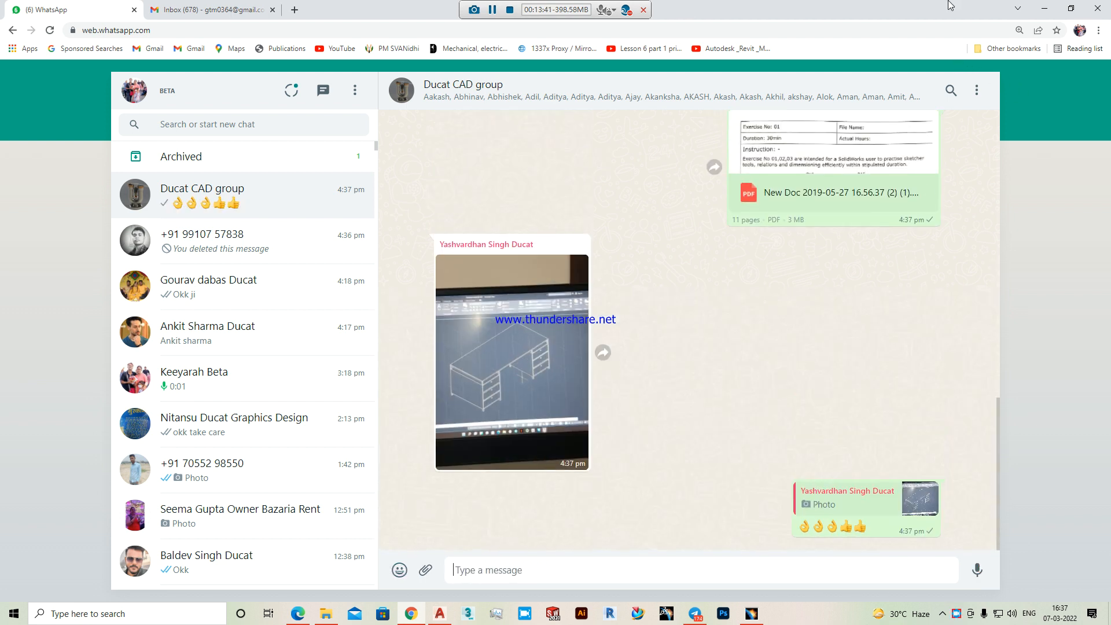
- Put away WhatsApp, close File Explorer and examine the first drawing of Exercise No 01 in the PDF
{"action": "left_click", "coordinate": [1049, 7]}
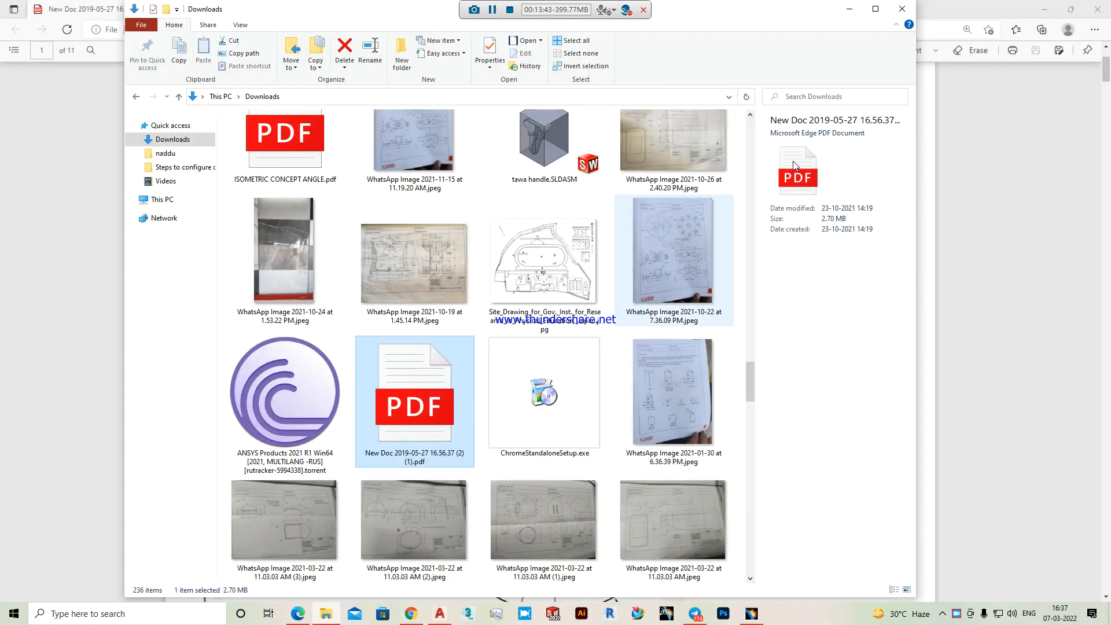
{"action": "left_click", "coordinate": [898, 7]}
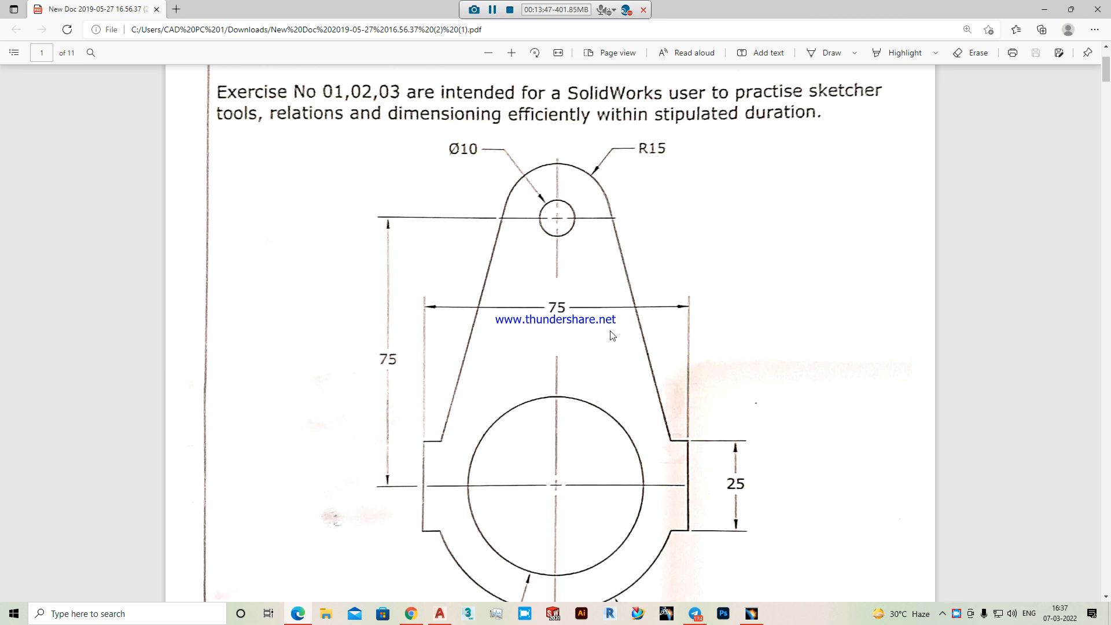
{"action": "scroll", "coordinate": [554, 322], "scroll_direction": "down", "scroll_amount": 2}
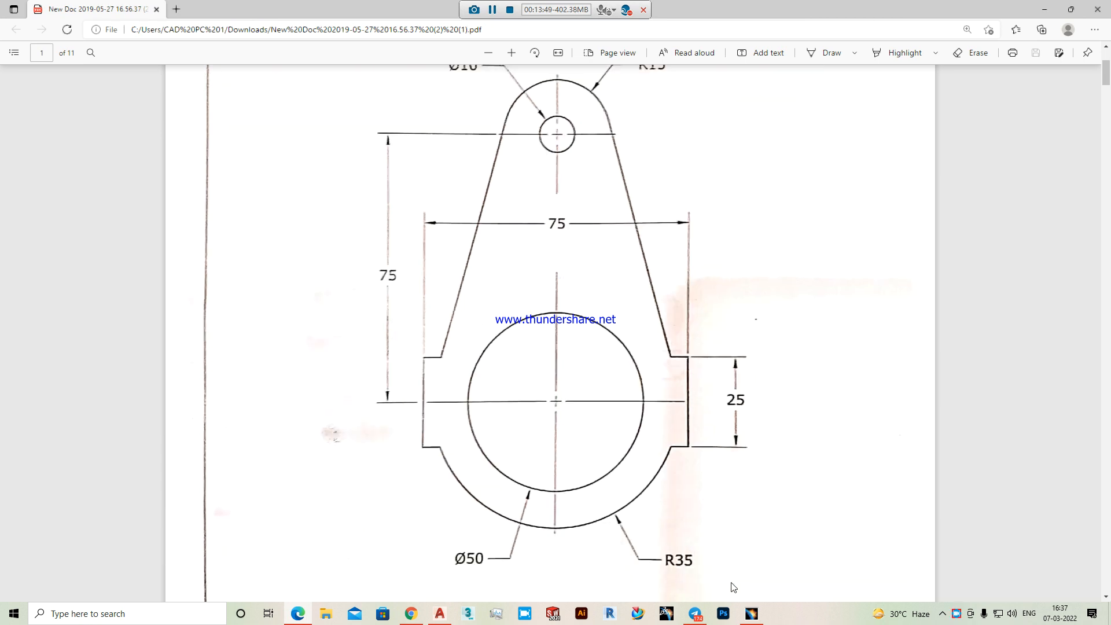
- Switch back to CATIA and sketch two concentric circles centred on the sketch origin, the inner one about 42 mm in diameter
{"action": "left_click", "coordinate": [754, 616]}
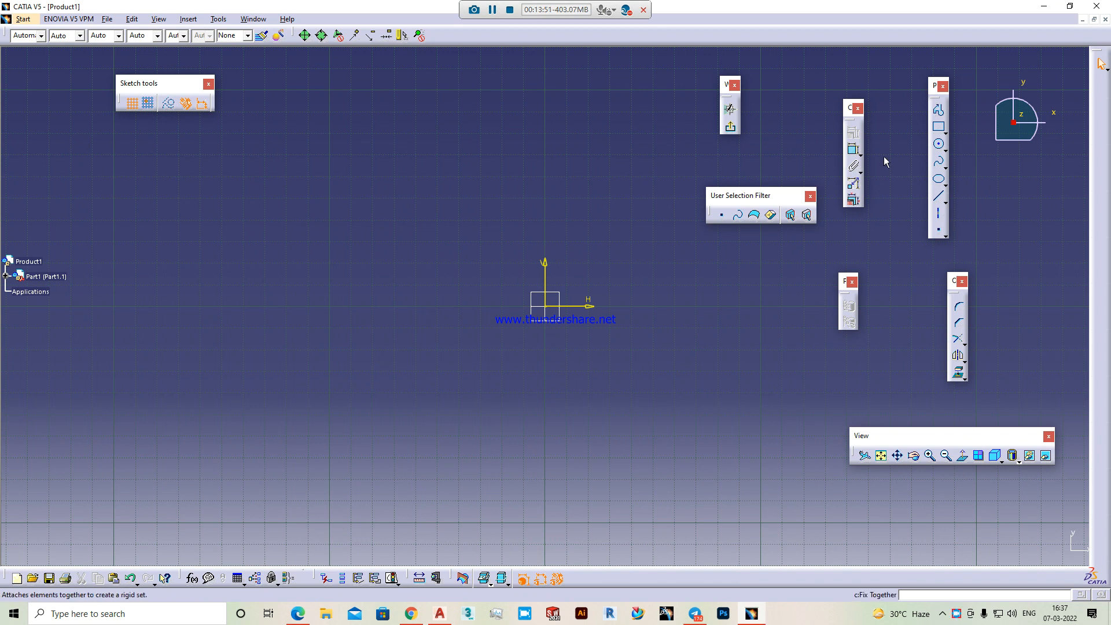
{"action": "left_click", "coordinate": [940, 146]}
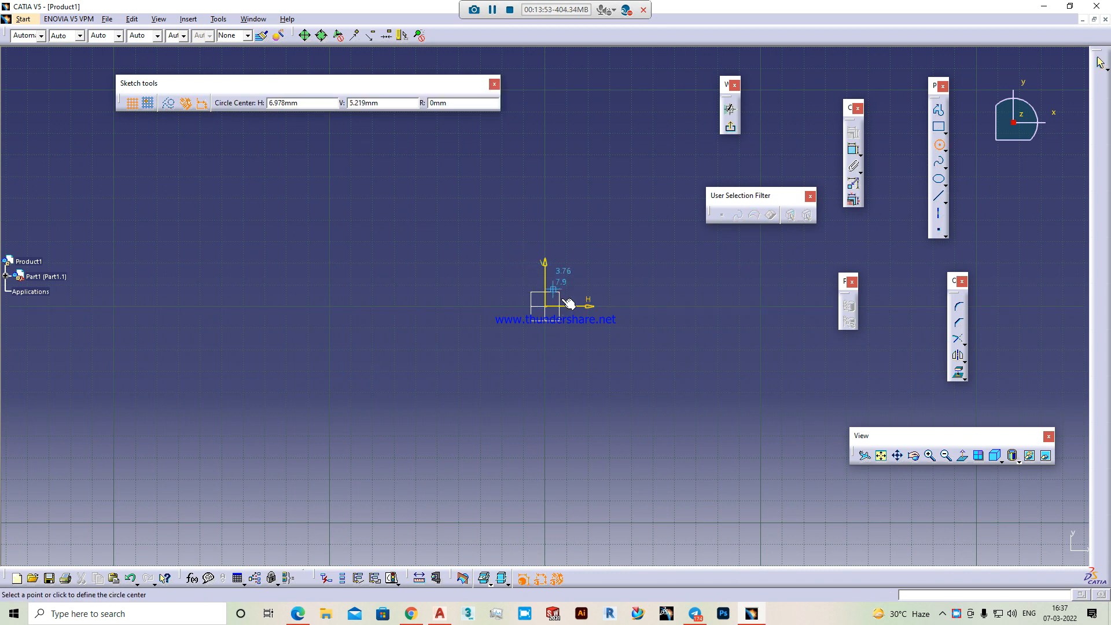
{"action": "left_click", "coordinate": [546, 308]}
{"action": "left_click", "coordinate": [600, 267]}
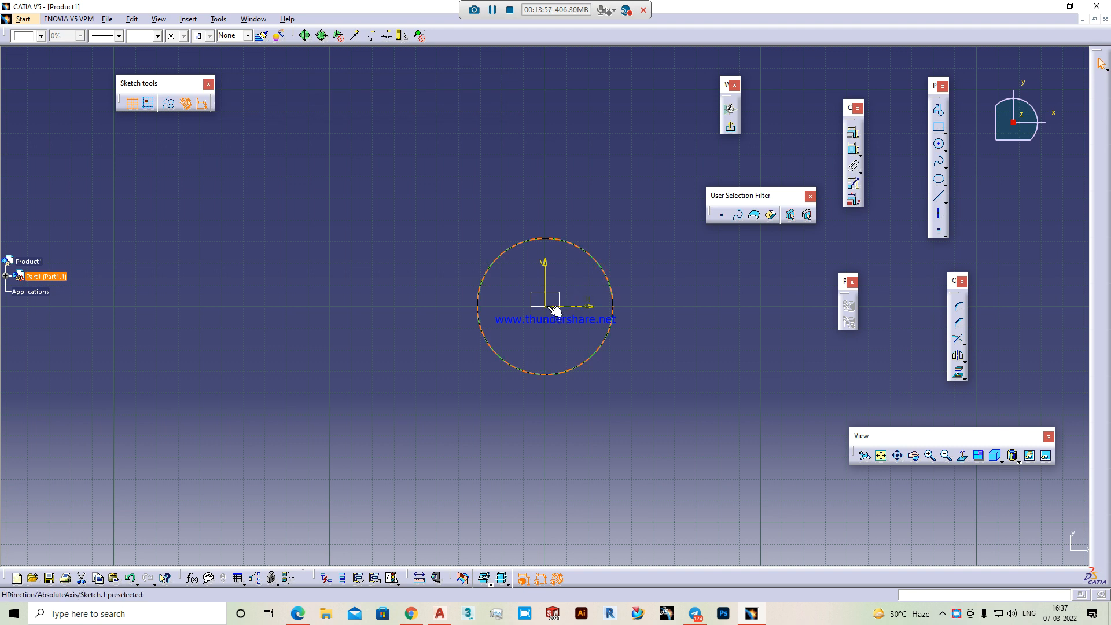
{"action": "left_click", "coordinate": [939, 144]}
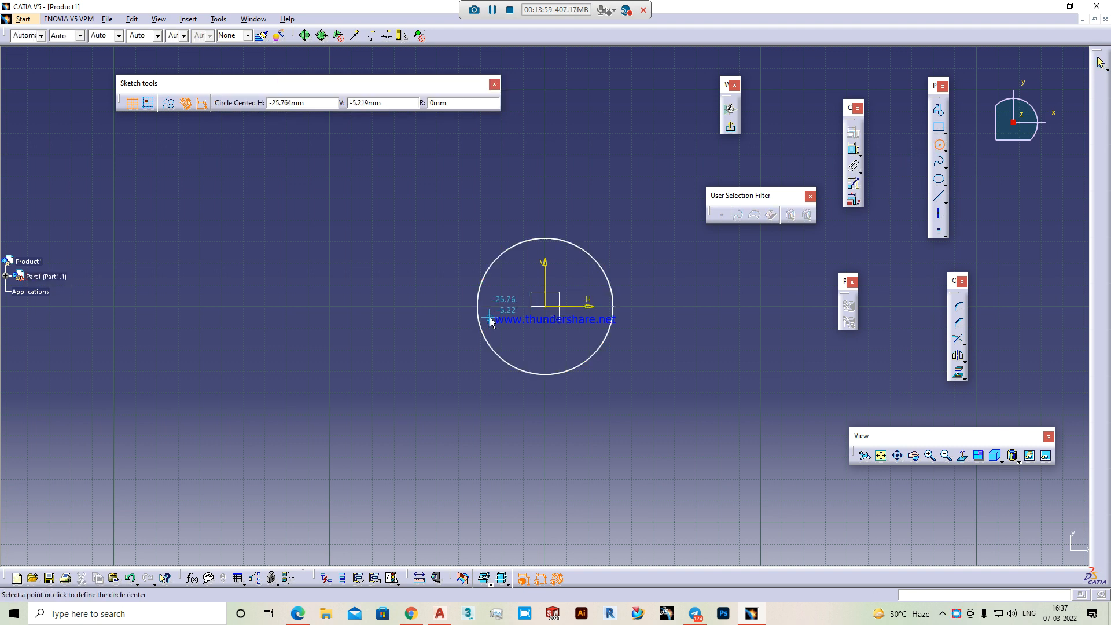
{"action": "left_click", "coordinate": [546, 308]}
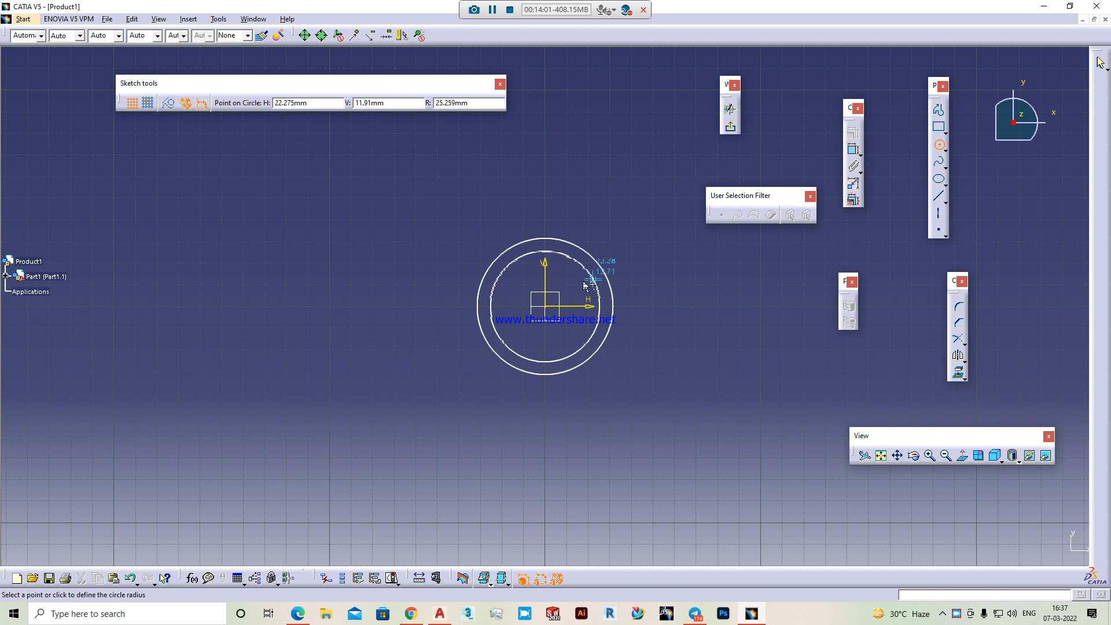
{"action": "left_click", "coordinate": [579, 275]}
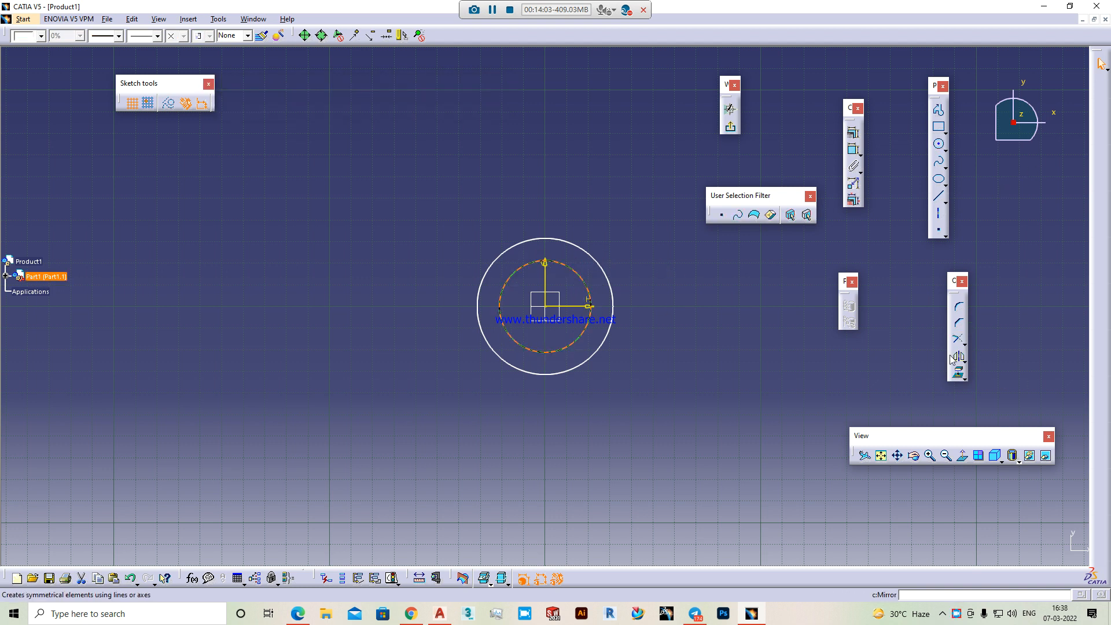
- Dimension the inner circle's diameter and set it to 50 mm, checking the value in the exercise PDF
{"action": "left_click", "coordinate": [854, 152]}
{"action": "double_click", "coordinate": [663, 257]}
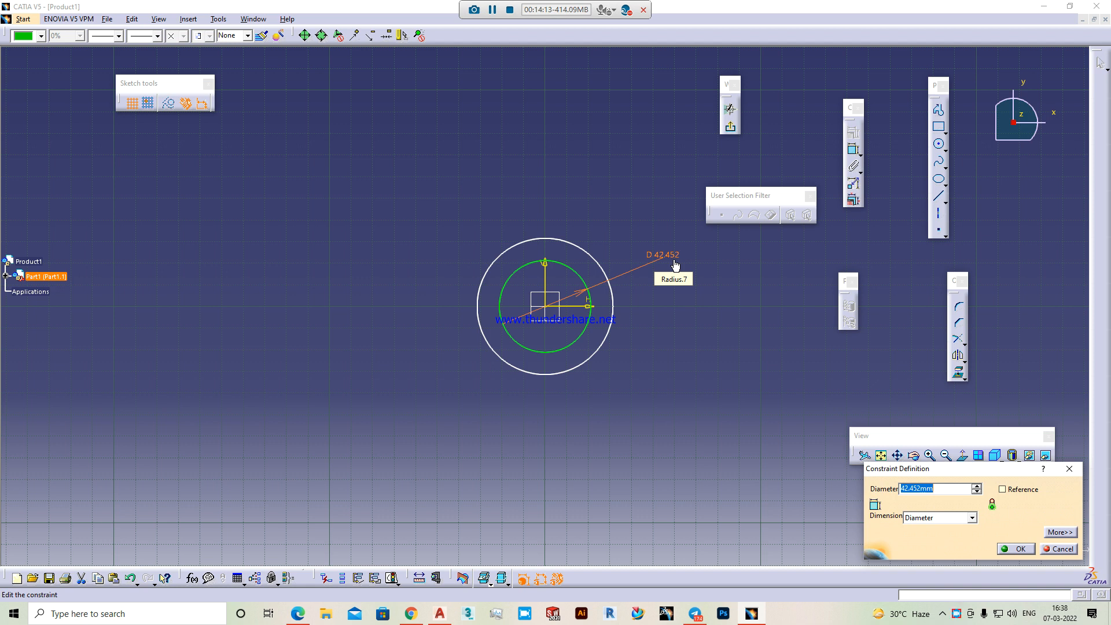
{"action": "left_click", "coordinate": [297, 618]}
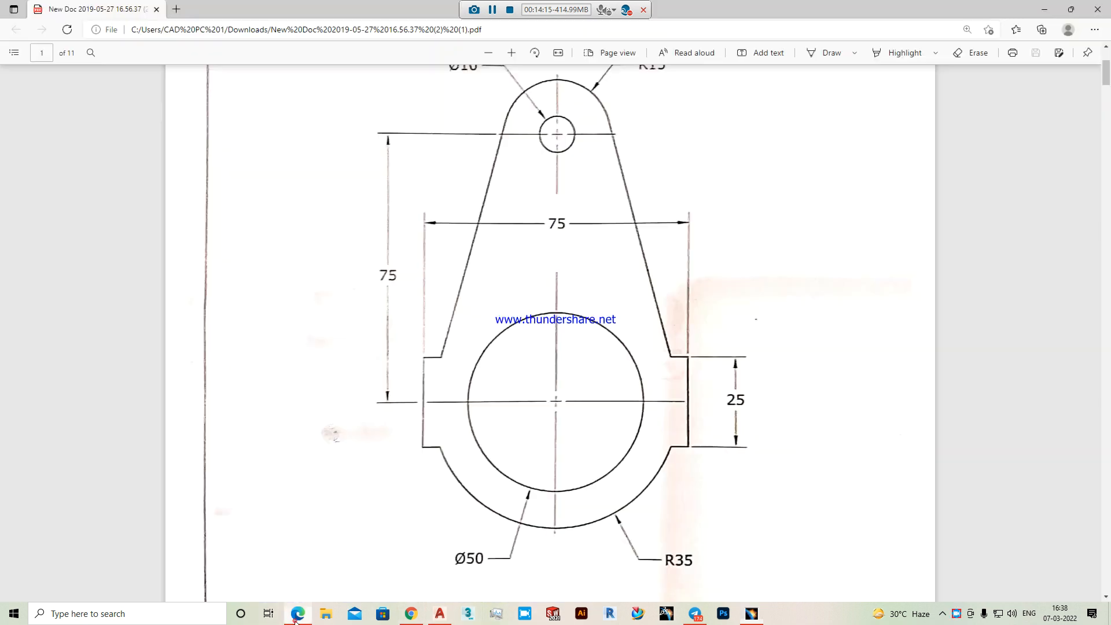
{"action": "left_click", "coordinate": [296, 617]}
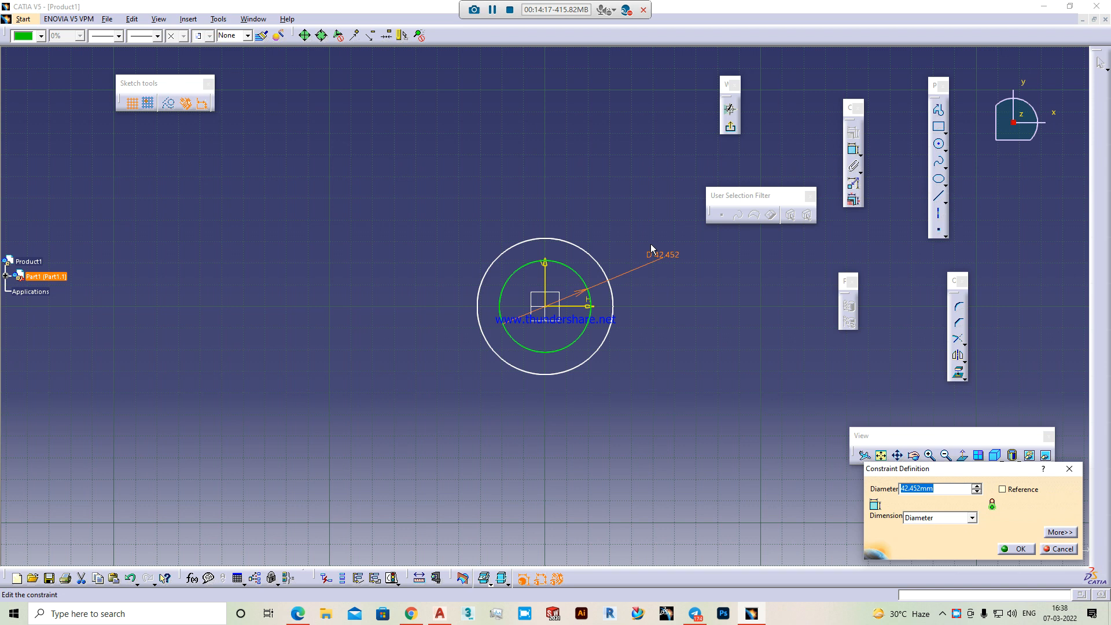
{"action": "type", "text": "0"}
{"action": "key", "text": "Return"}
- Dimension the outer circle's diameter and set it to 70 mm, checking the R35 radius in the exercise PDF
{"action": "left_click", "coordinate": [854, 150]}
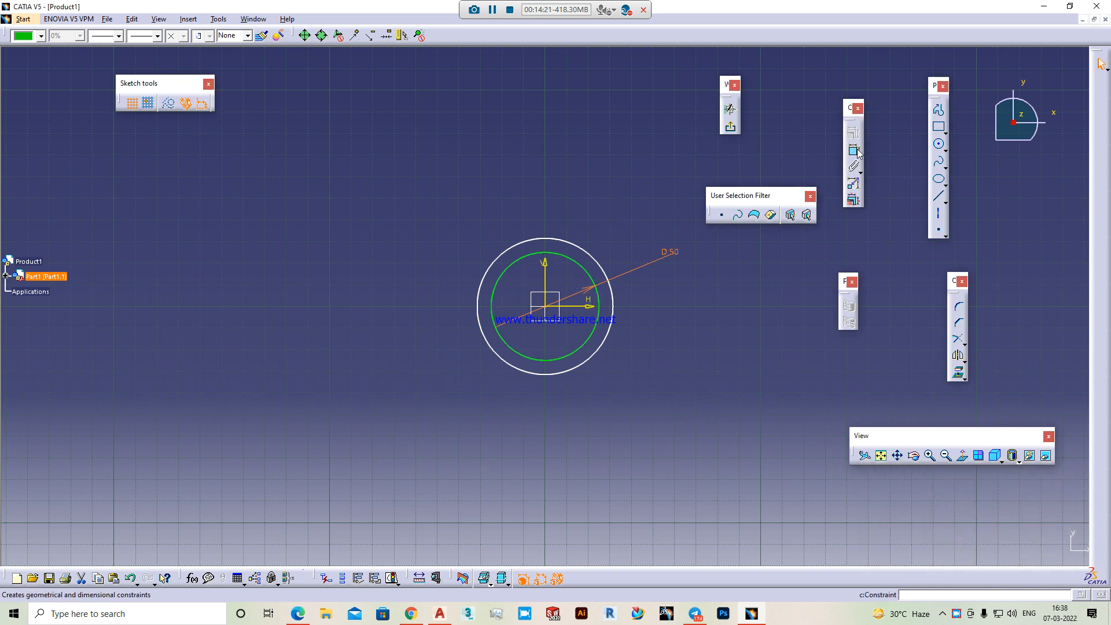
{"action": "left_click", "coordinate": [617, 314]}
{"action": "left_click", "coordinate": [701, 376]}
{"action": "double_click", "coordinate": [701, 374]}
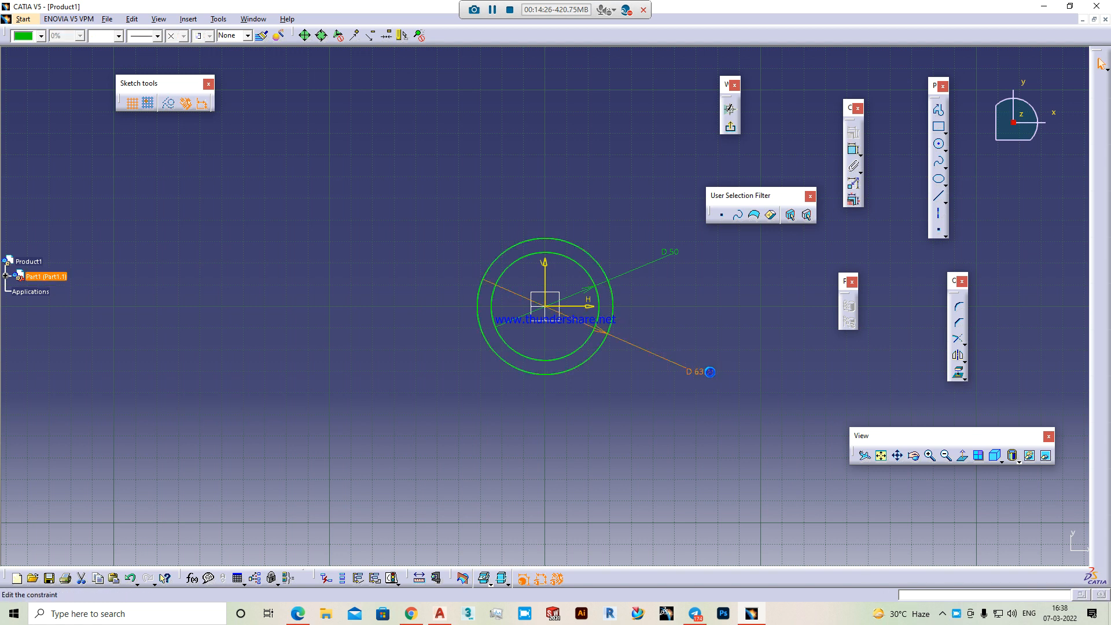
{"action": "left_click", "coordinate": [299, 615]}
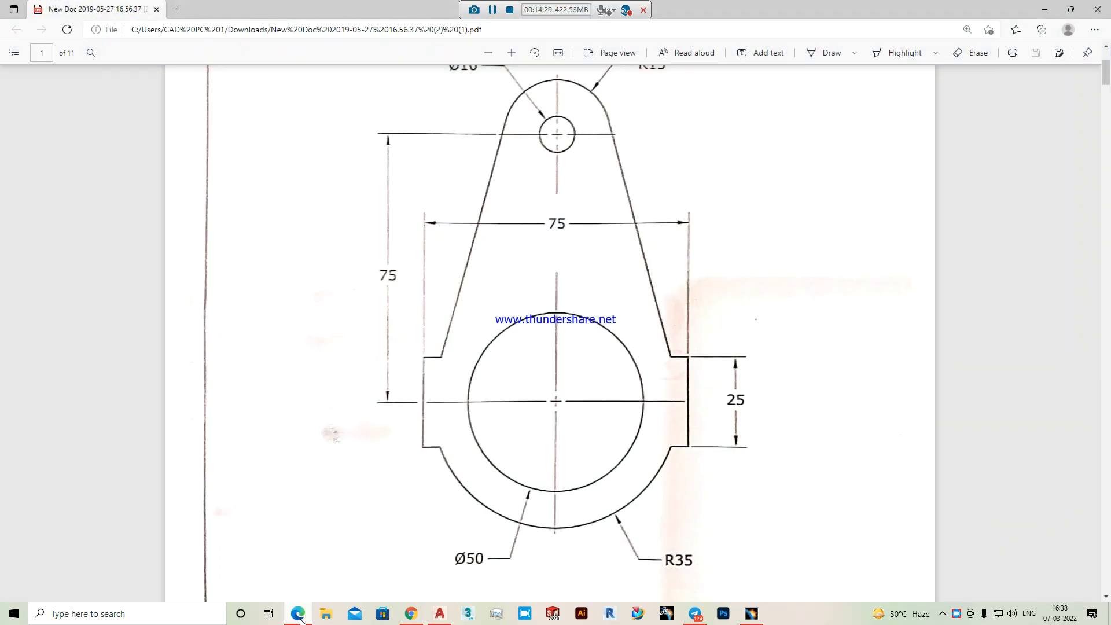
{"action": "left_click", "coordinate": [299, 616]}
{"action": "type", "text": "70"}
{"action": "key", "text": "Return"}
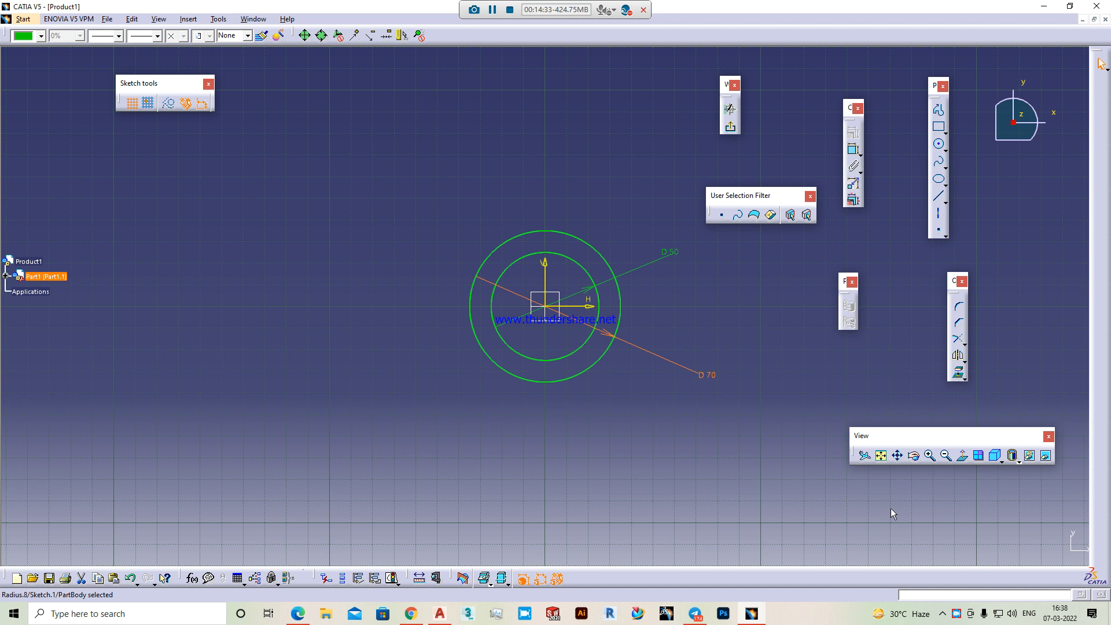
{"action": "left_click", "coordinate": [682, 498]}
- Sketch a vertical line from the circles' centre straight up along the V axis to beyond the outer circle
{"action": "scroll", "coordinate": [425, 435], "scroll_direction": "down", "scroll_amount": 3}
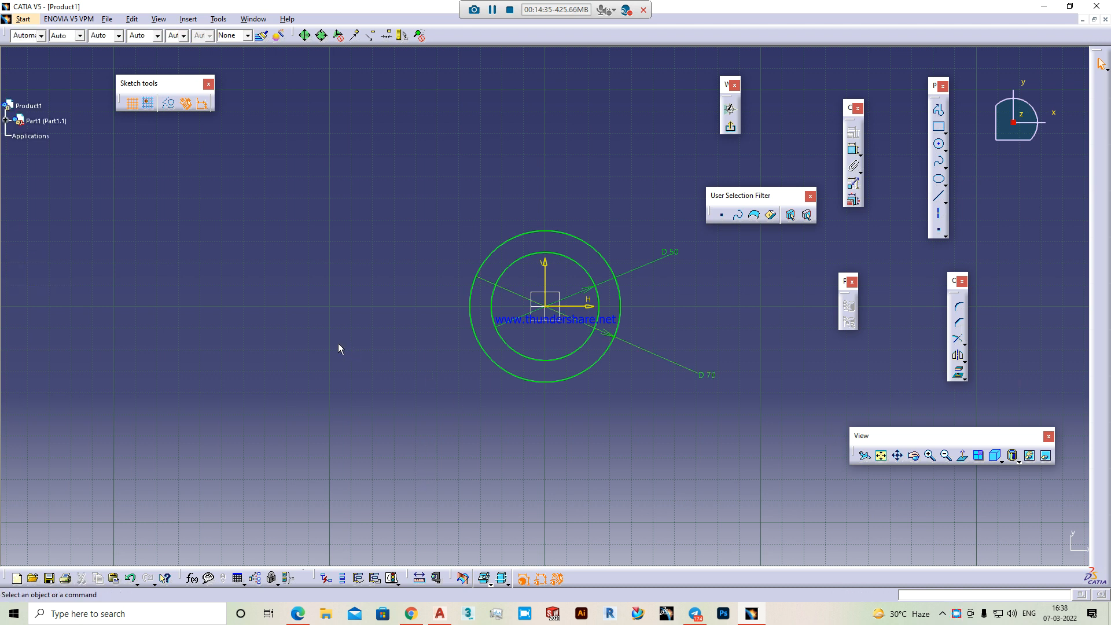
{"action": "left_click", "coordinate": [938, 109]}
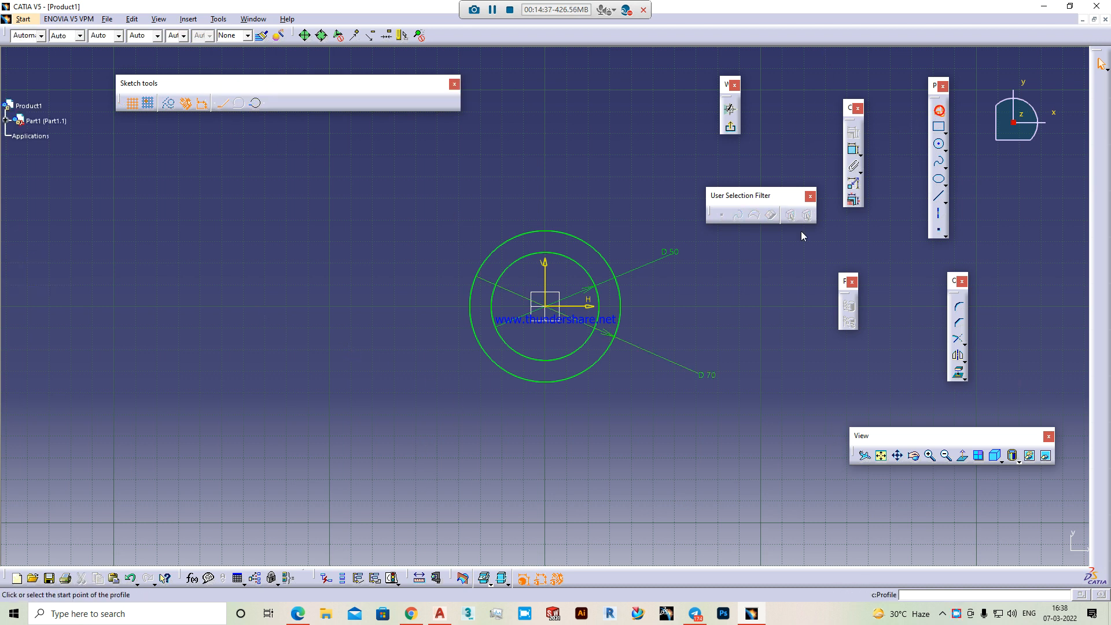
{"action": "left_click", "coordinate": [545, 306]}
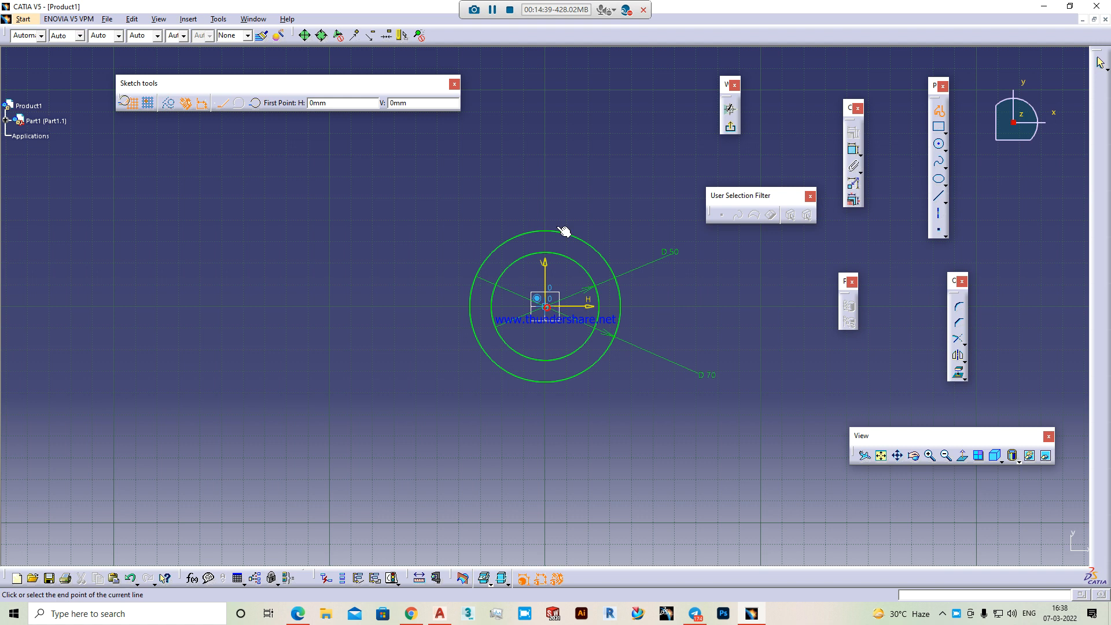
{"action": "left_click", "coordinate": [545, 122]}
{"action": "key", "text": "Escape"}
{"action": "key", "text": "Escape"}
- Convert the vertical line into a construction element
{"action": "left_click", "coordinate": [547, 152]}
{"action": "right_click", "coordinate": [547, 152]}
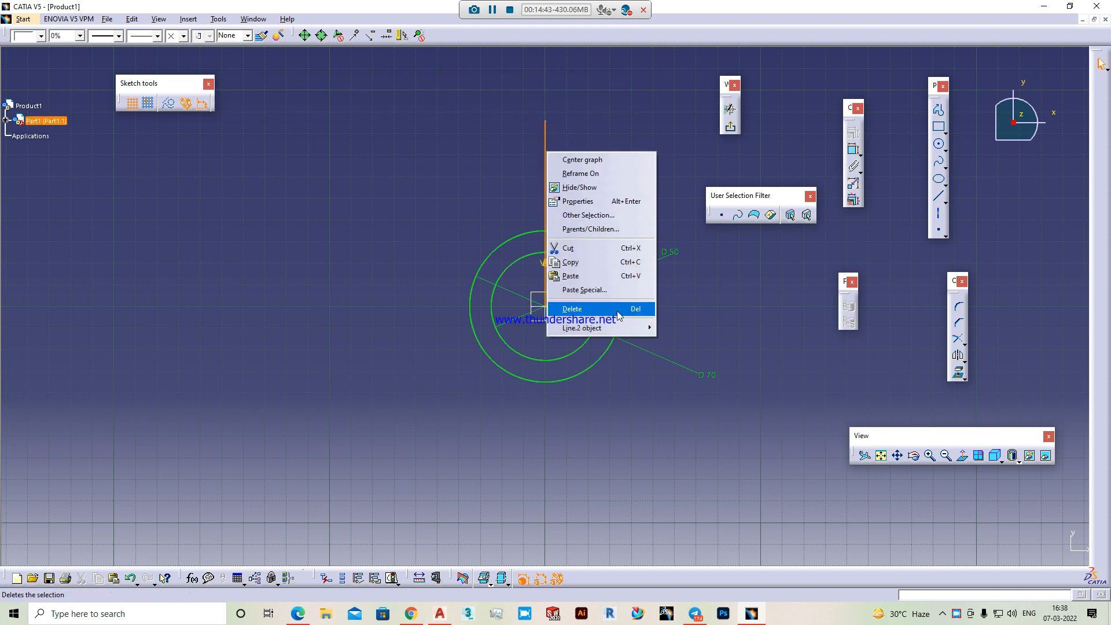
{"action": "left_click", "coordinate": [544, 139]}
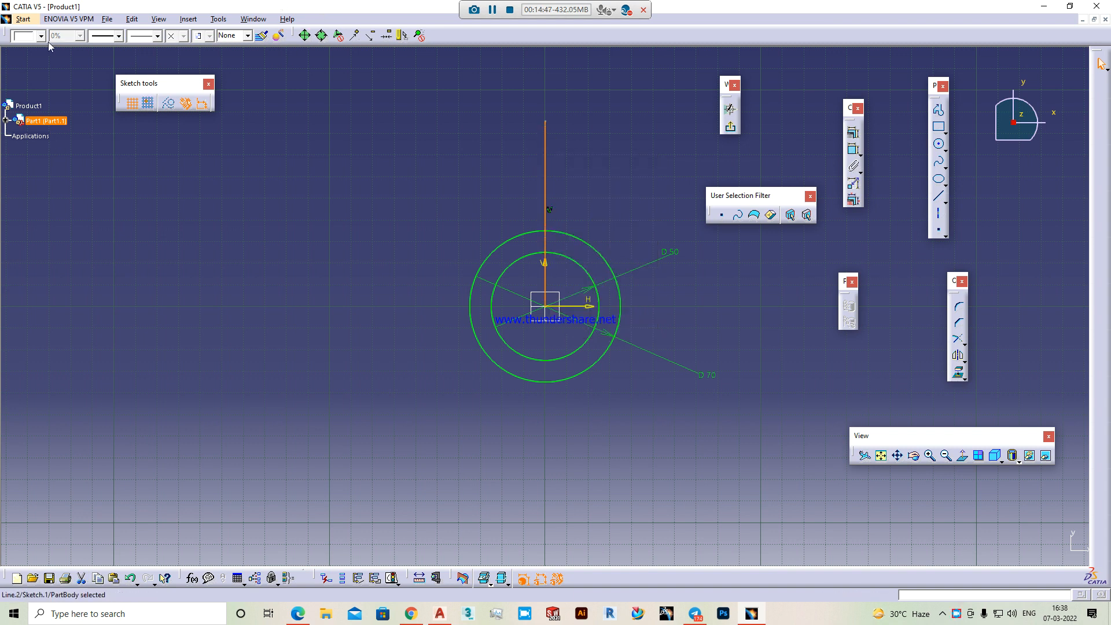
{"action": "left_click", "coordinate": [169, 106]}
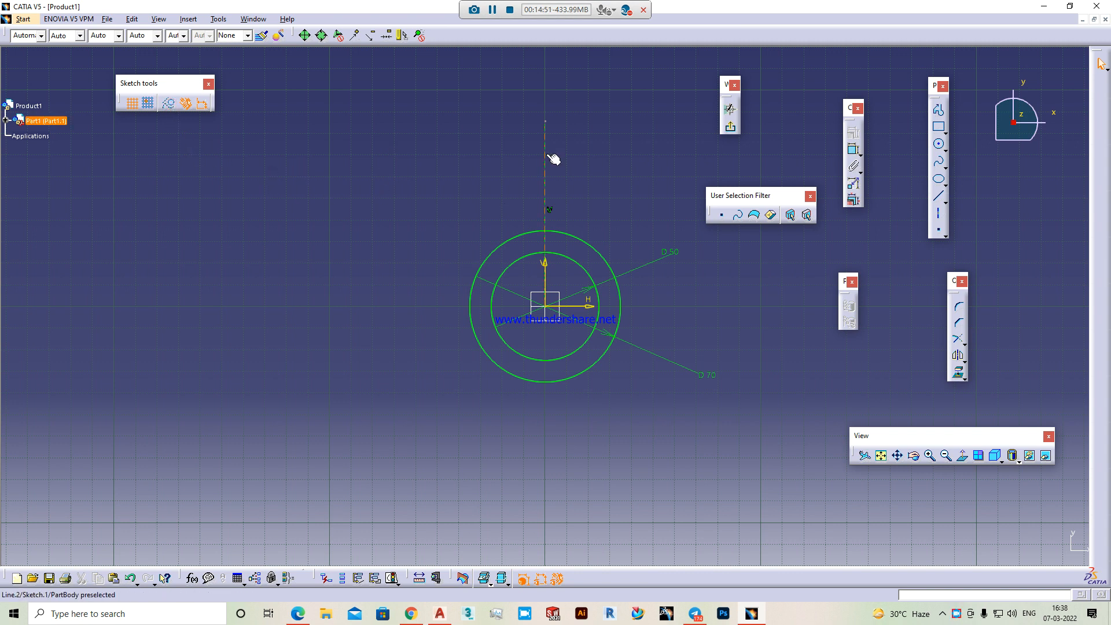
- Dimension the vertical construction line's length and set it to 75 mm
{"action": "left_click", "coordinate": [854, 149]}
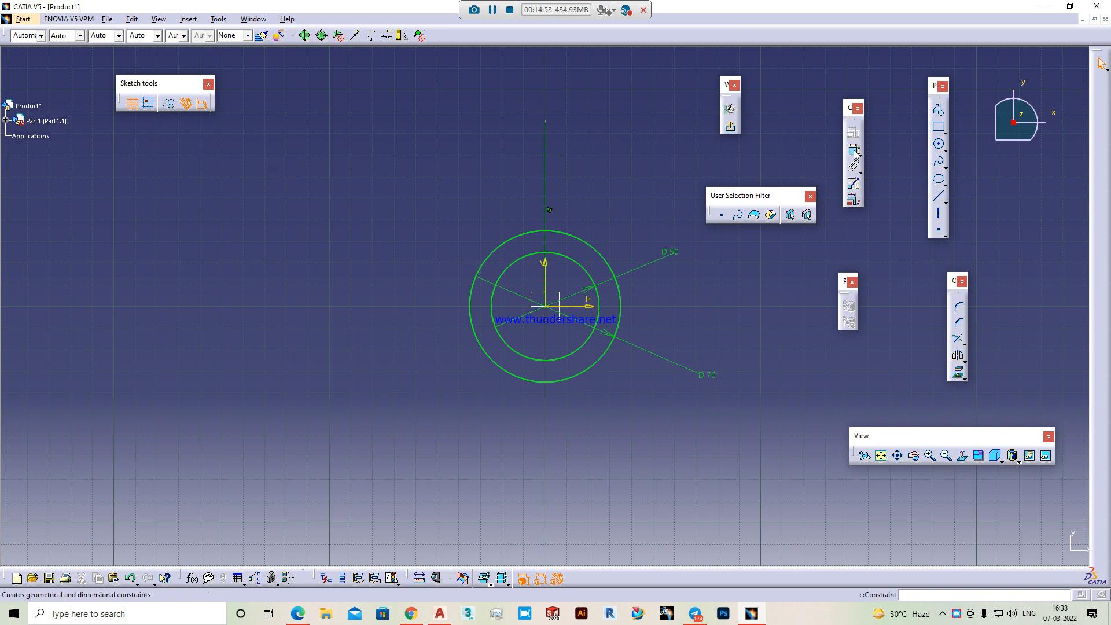
{"action": "left_click", "coordinate": [547, 174]}
{"action": "left_click", "coordinate": [637, 174]}
{"action": "double_click", "coordinate": [638, 174]}
{"action": "type", "text": "75mm"}
{"action": "key", "text": "Return"}
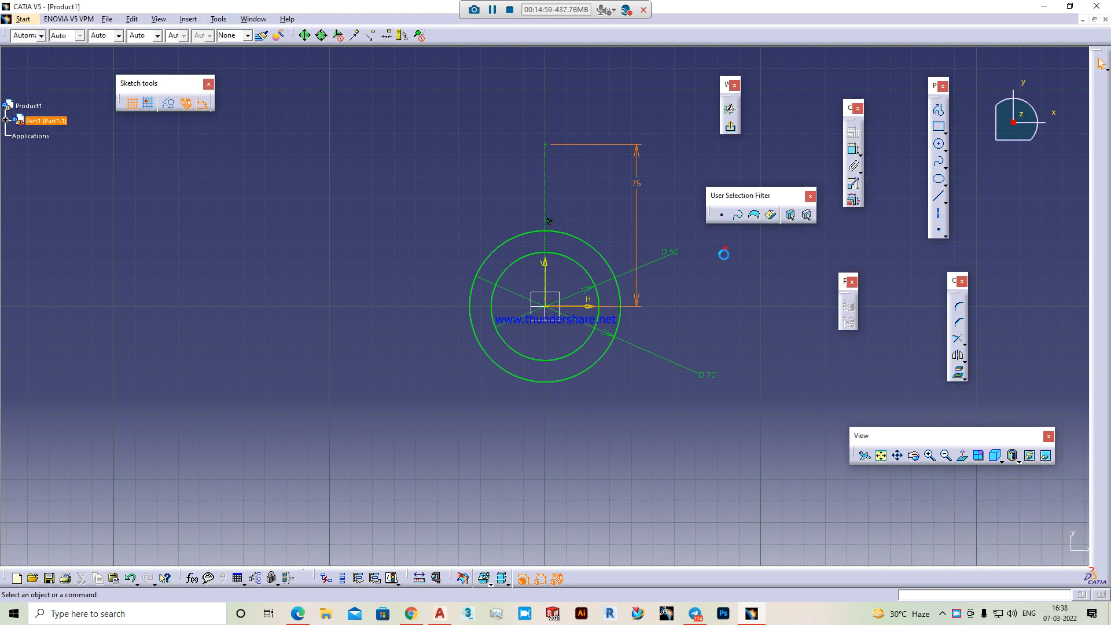
- Try to sketch two concentric circles centred on the construction line's upper end, and delete the remaining circle
{"action": "middle_click_drag", "start_coordinate": [583, 242], "coordinate": [479, 385]}
{"action": "left_click", "coordinate": [938, 144]}
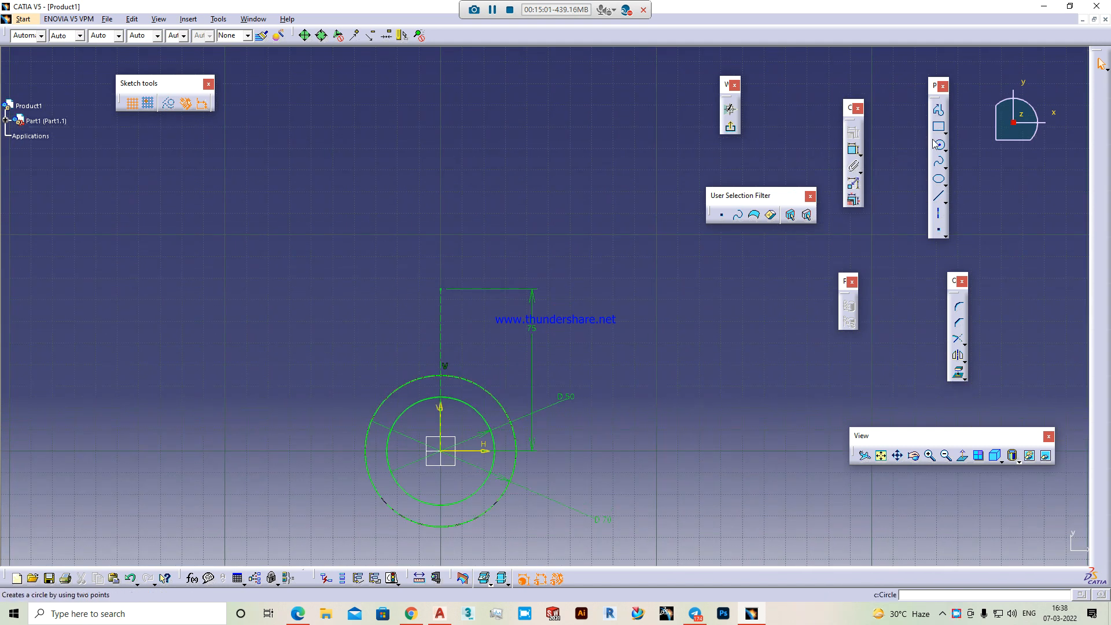
{"action": "left_click", "coordinate": [443, 290]}
{"action": "key", "text": "Escape"}
{"action": "left_click", "coordinate": [939, 144]}
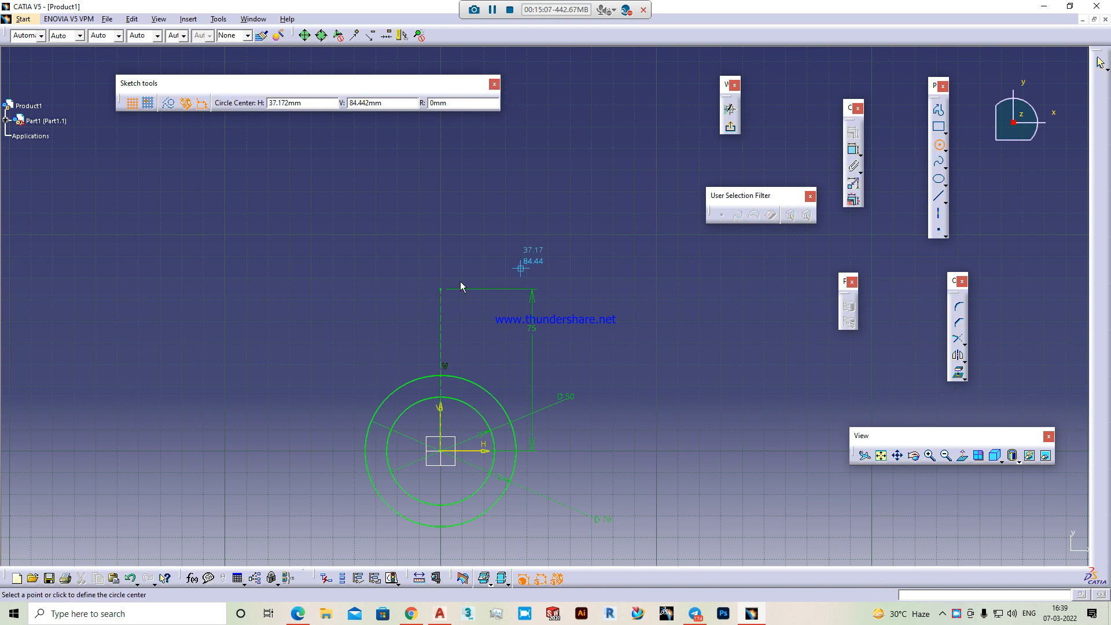
{"action": "left_click", "coordinate": [441, 289]}
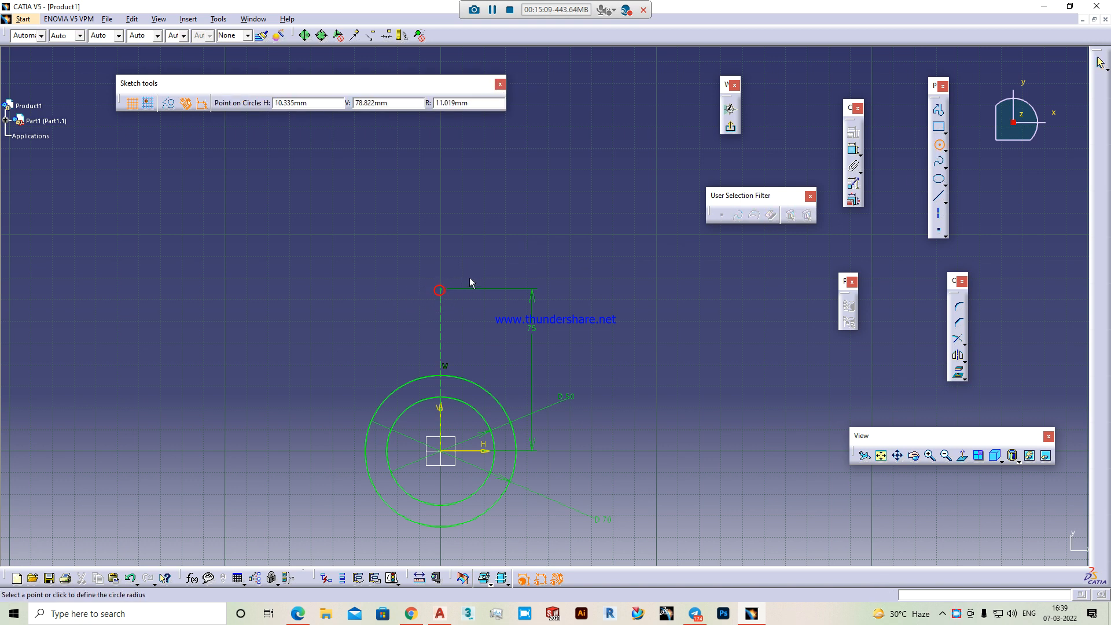
{"action": "left_click", "coordinate": [478, 265]}
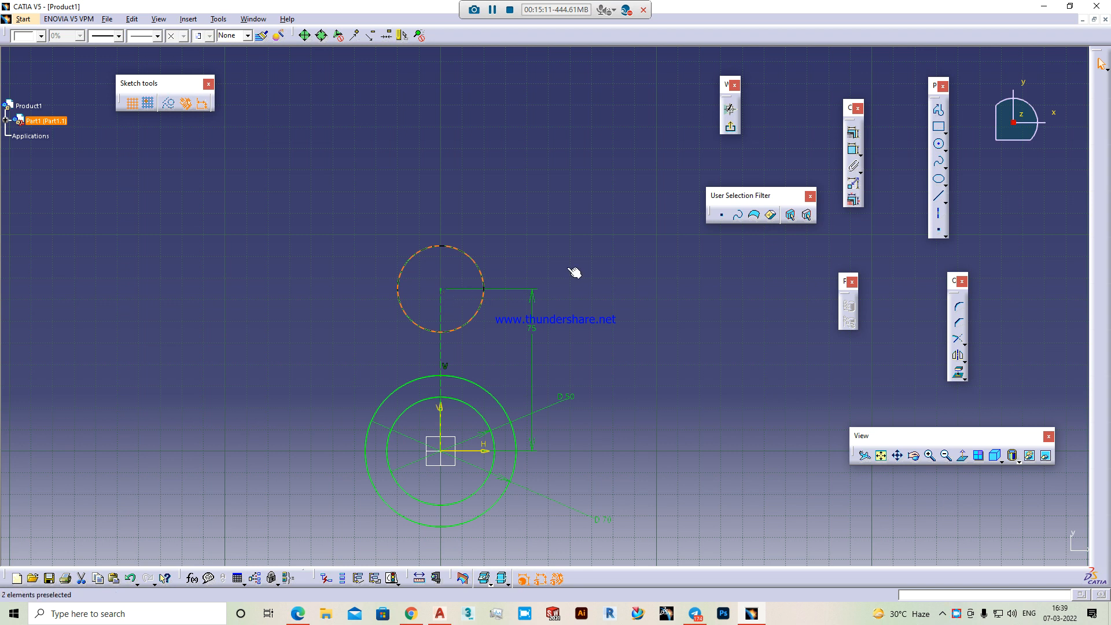
{"action": "left_click", "coordinate": [940, 145]}
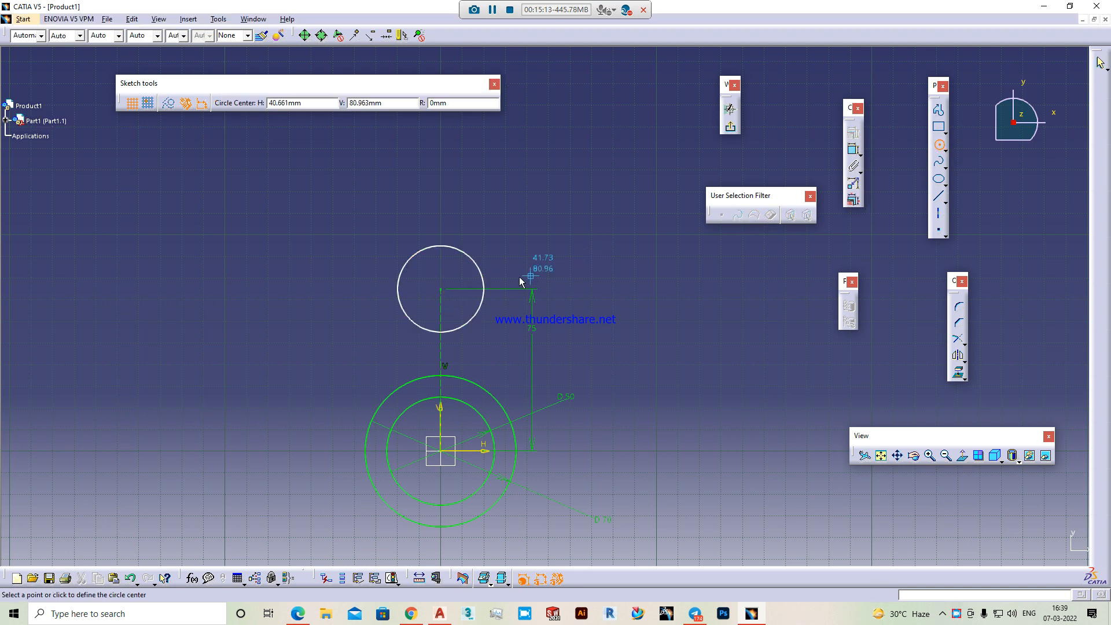
{"action": "left_click", "coordinate": [443, 289]}
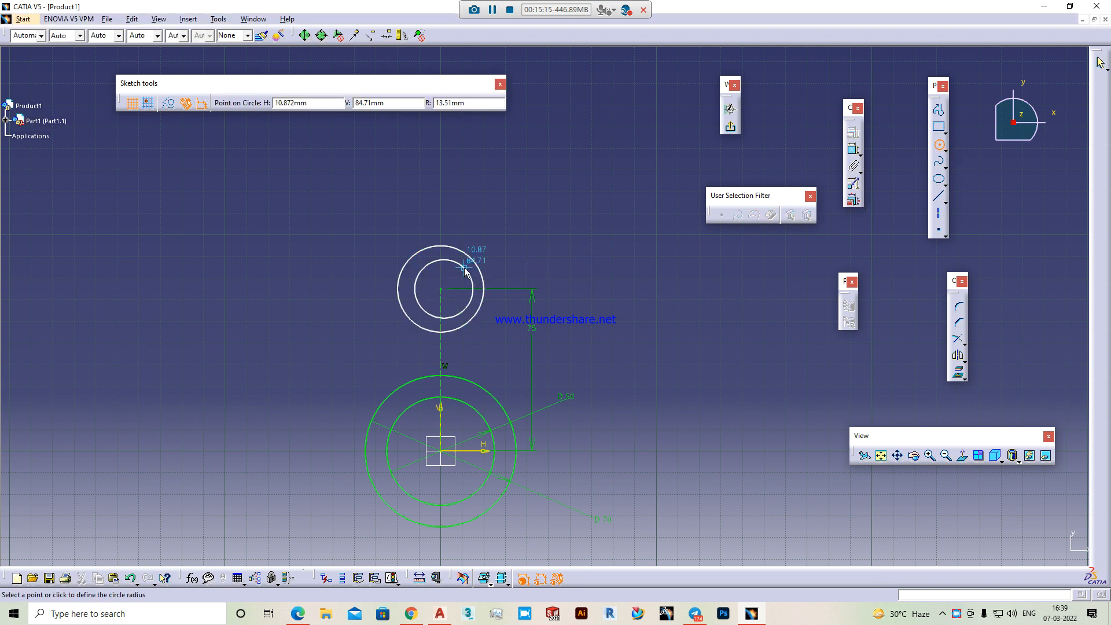
{"action": "left_click", "coordinate": [473, 264]}
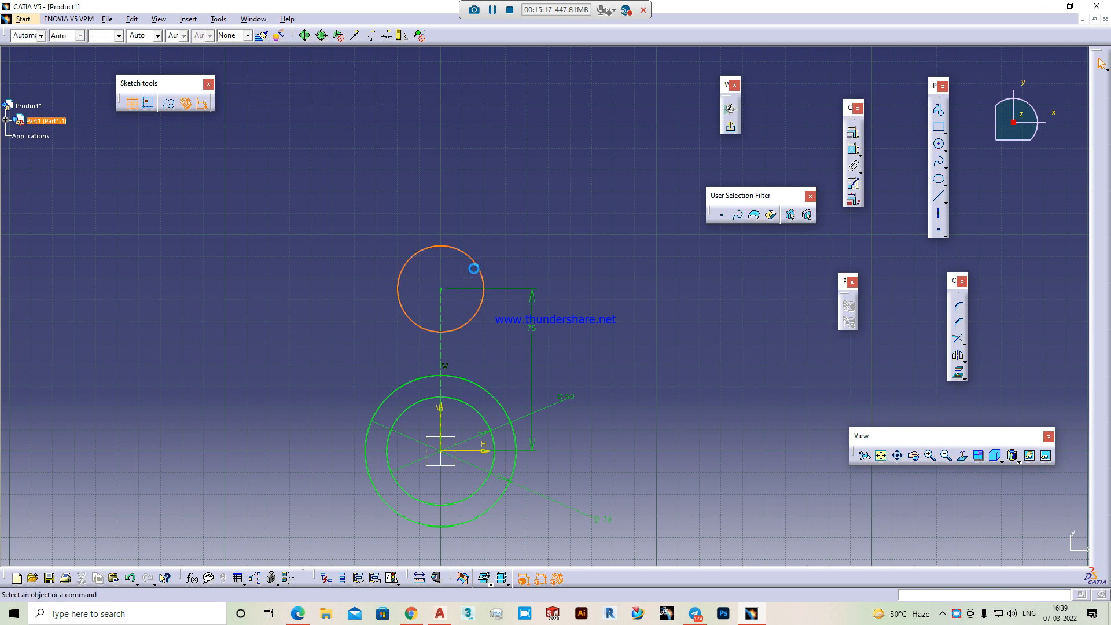
{"action": "key", "text": "Delete"}
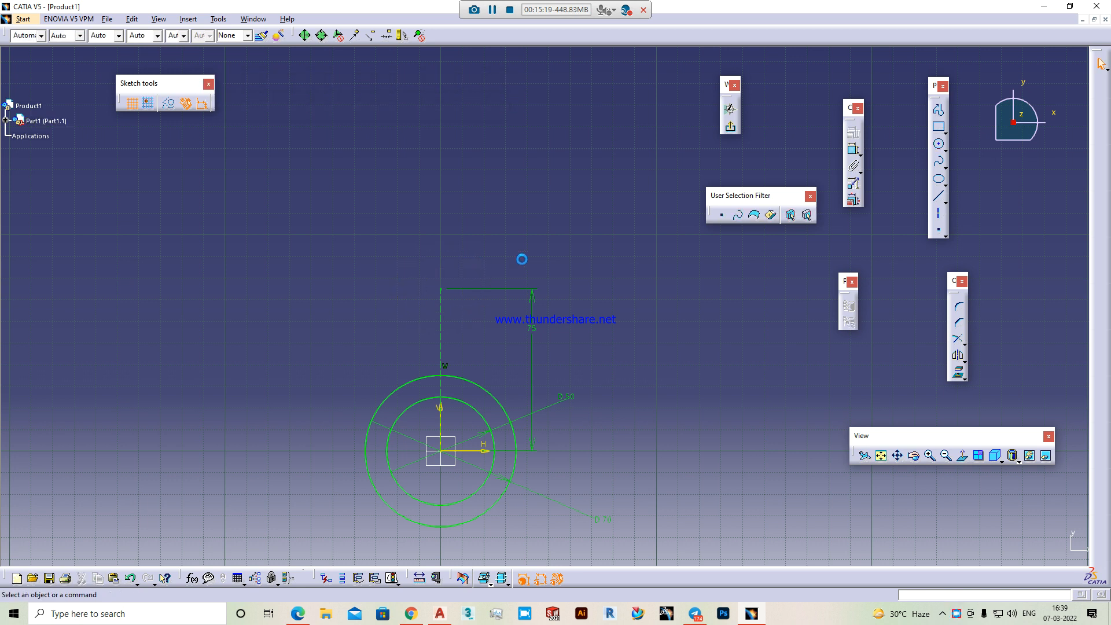
- Sketch a circle about 43 mm in diameter centred on the construction line's upper end
{"action": "left_click", "coordinate": [941, 145]}
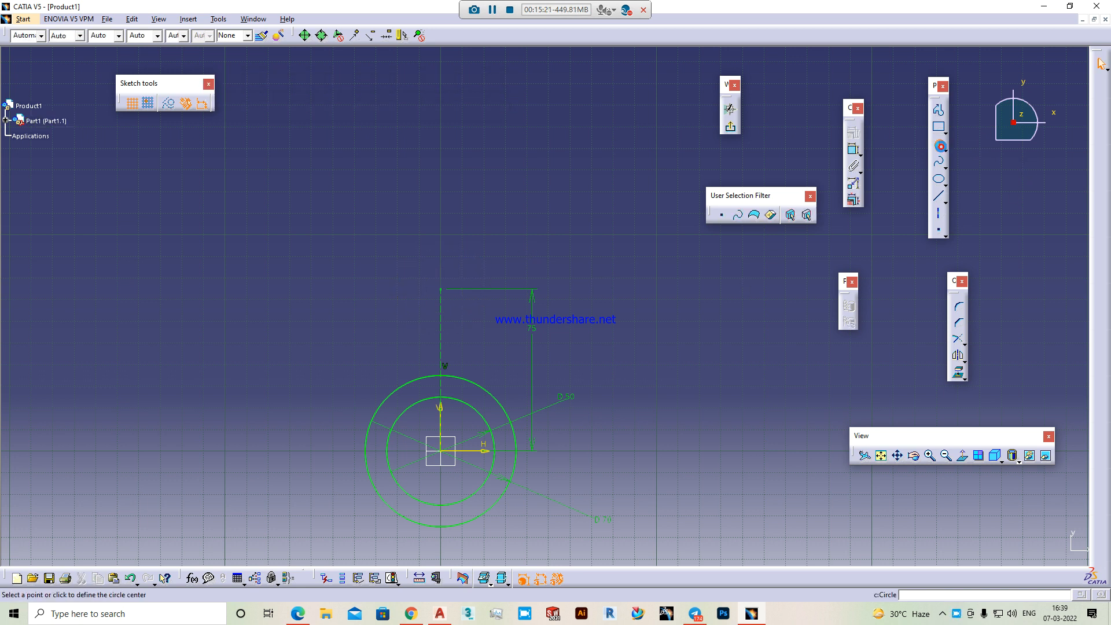
{"action": "left_click", "coordinate": [441, 288]}
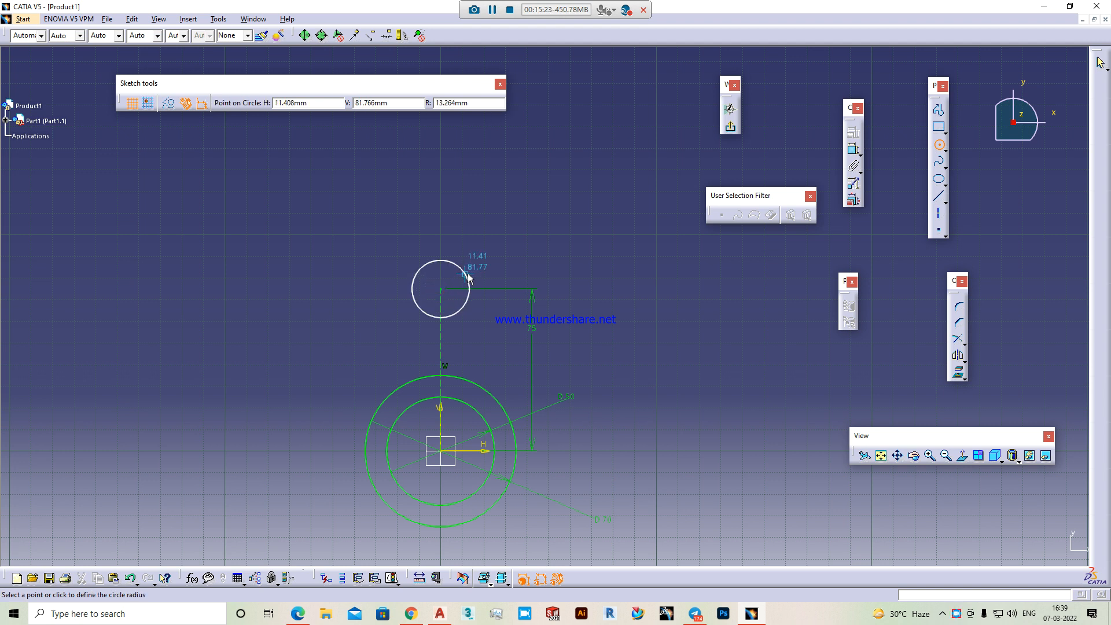
{"action": "left_click", "coordinate": [480, 267]}
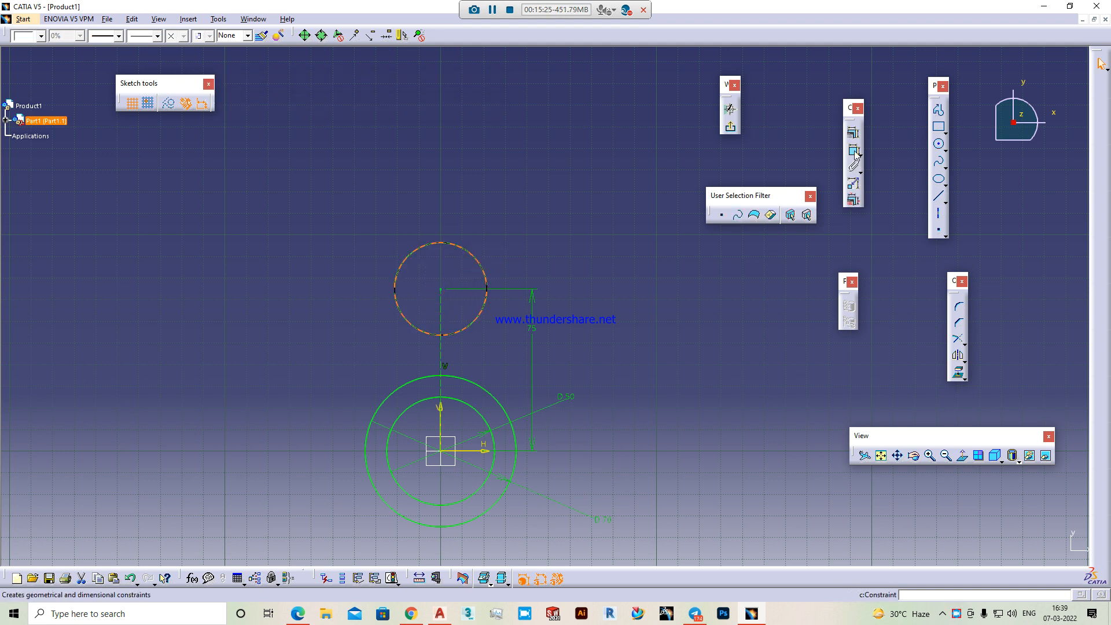
- Dimension the upper circle's diameter and set it to 30 mm, checking the R15 radius in the exercise PDF
{"action": "left_click", "coordinate": [853, 133]}
{"action": "left_click", "coordinate": [630, 318]}
{"action": "double_click", "coordinate": [632, 317]}
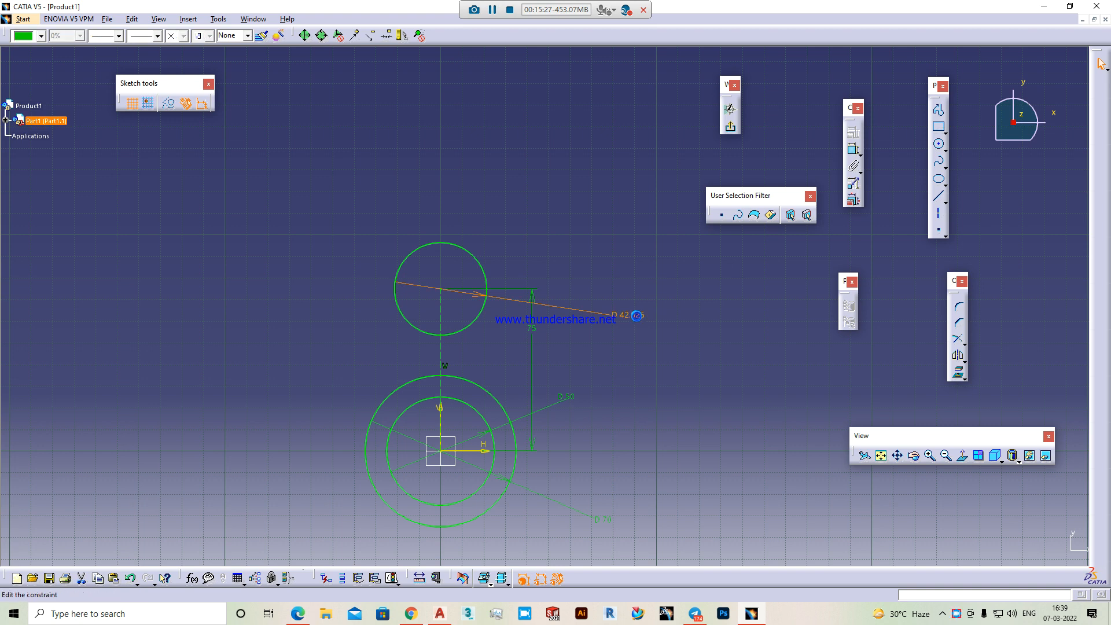
{"action": "left_click", "coordinate": [305, 614]}
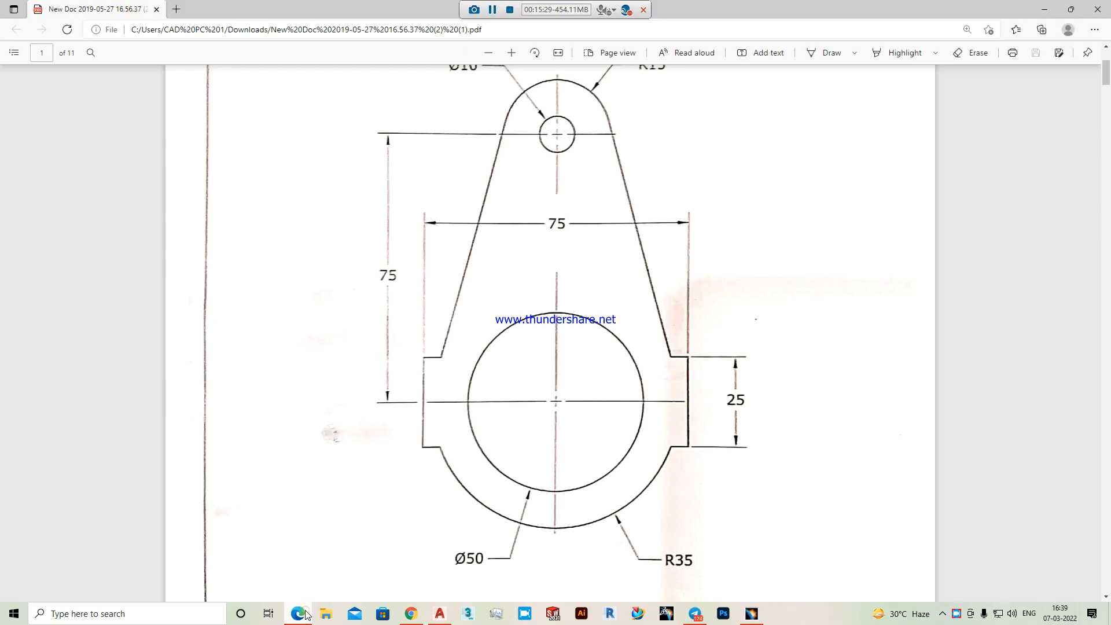
{"action": "scroll", "coordinate": [529, 307], "scroll_direction": "up", "scroll_amount": 4}
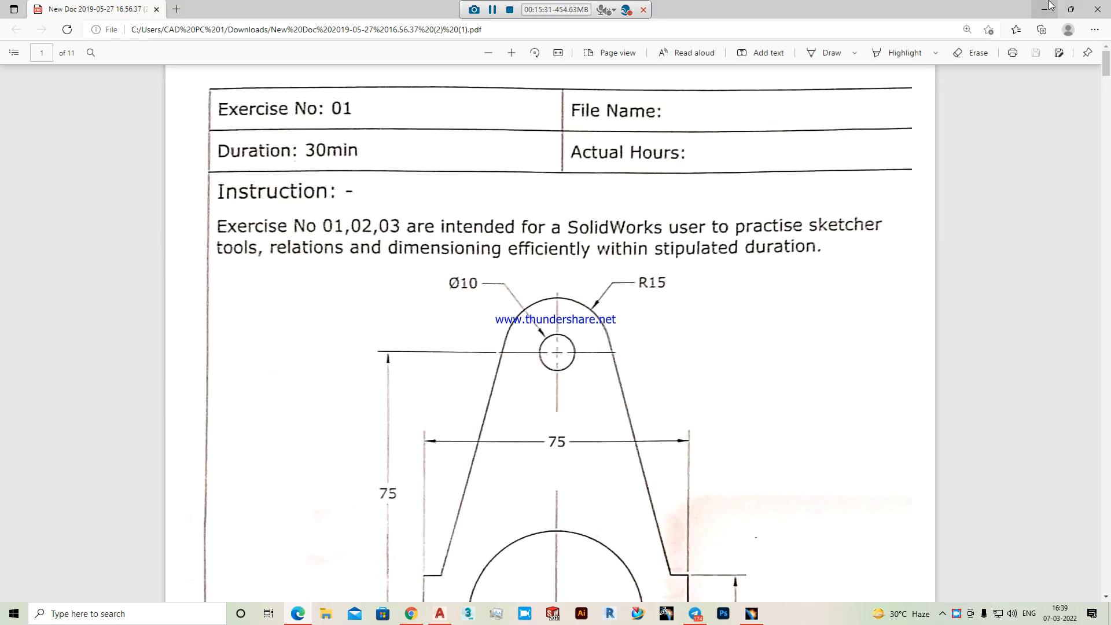
{"action": "left_click", "coordinate": [1044, 9]}
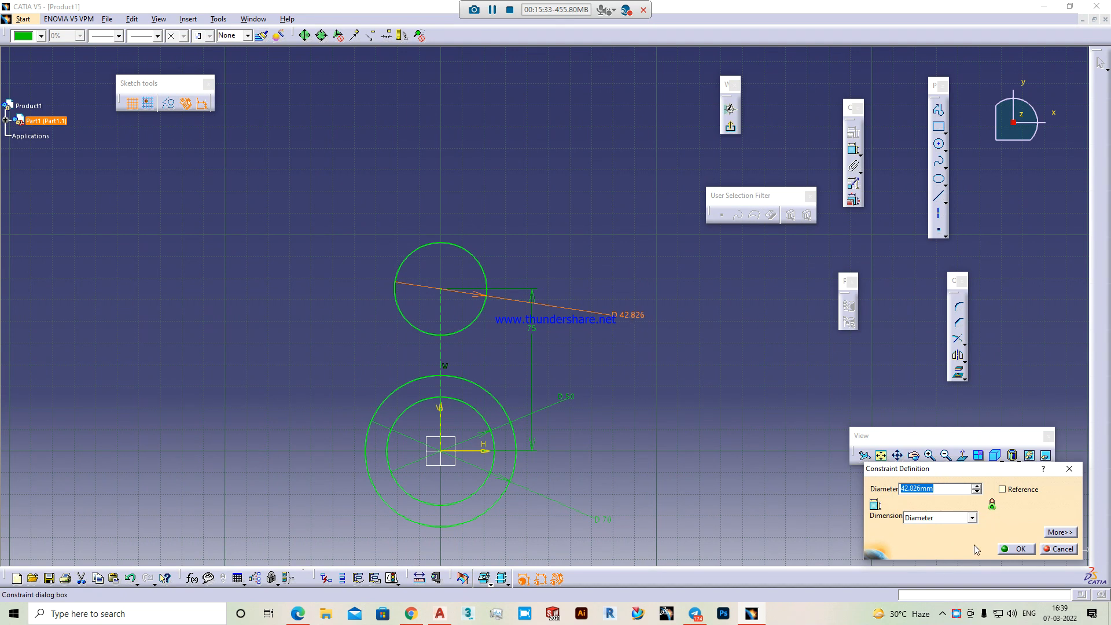
{"action": "type", "text": "30"}
{"action": "key", "text": "Return"}
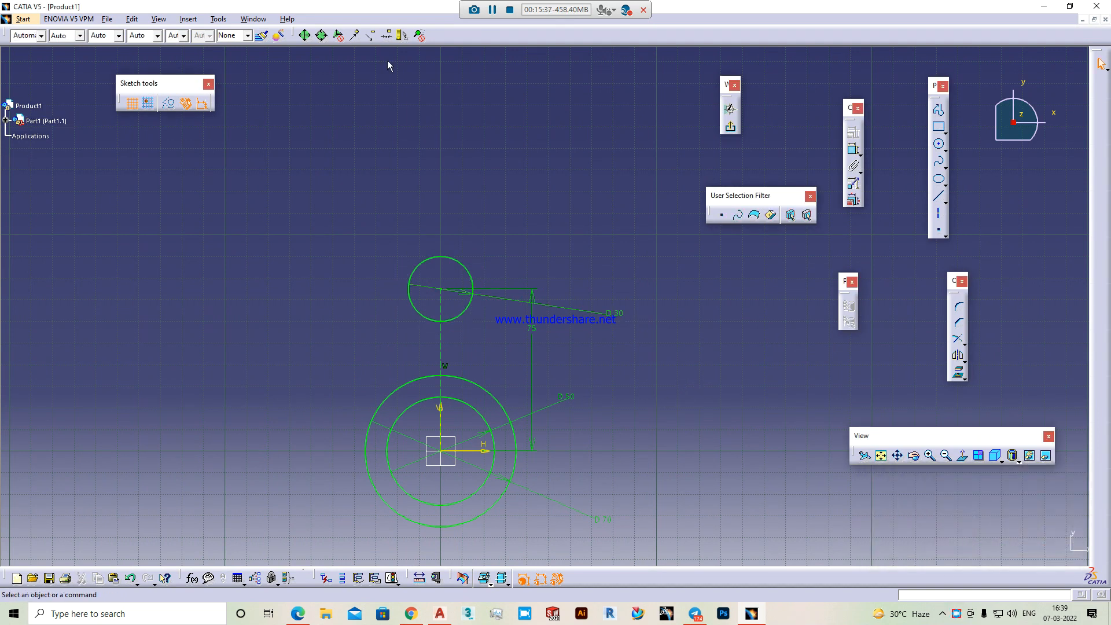
- Sketch a circle about 12 mm in diameter concentric with the 30 mm upper circle
{"action": "left_click", "coordinate": [938, 144]}
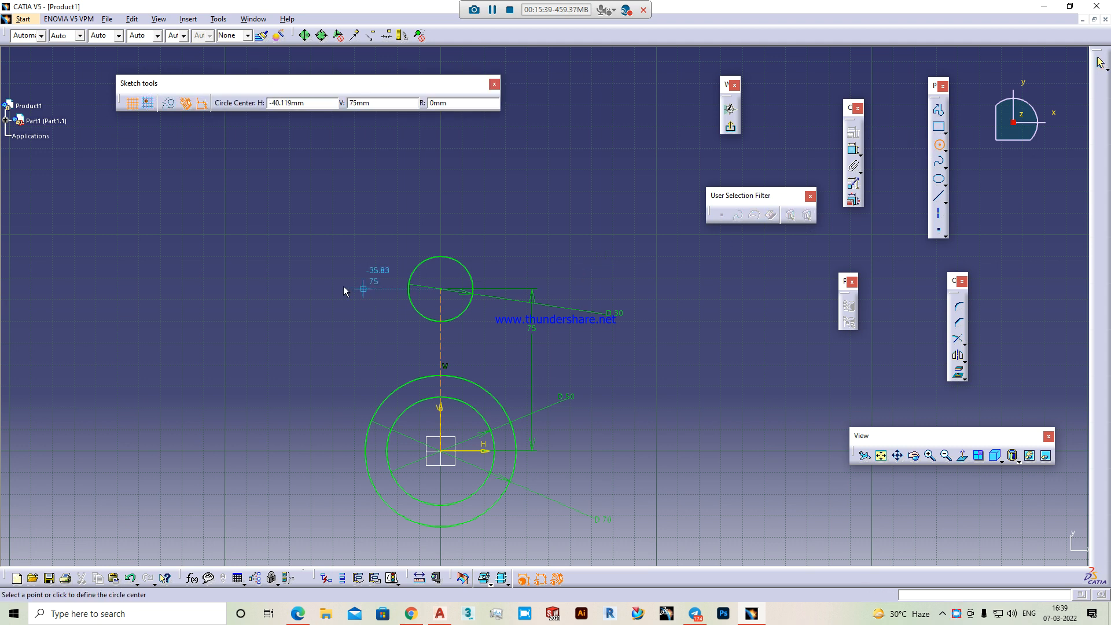
{"action": "left_click", "coordinate": [444, 291]}
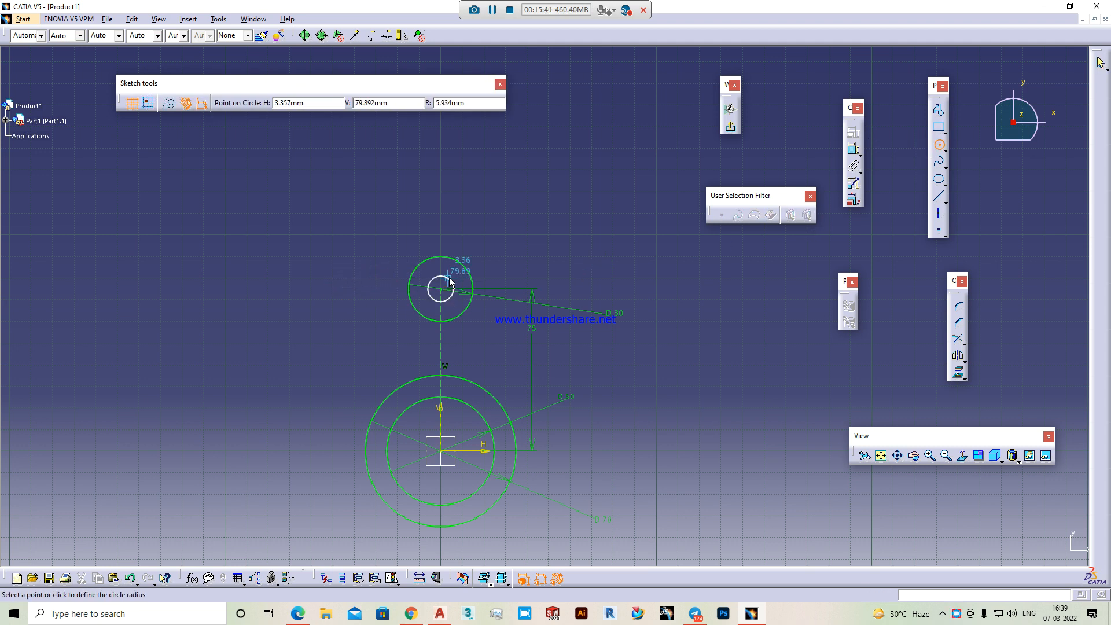
{"action": "left_click", "coordinate": [453, 287]}
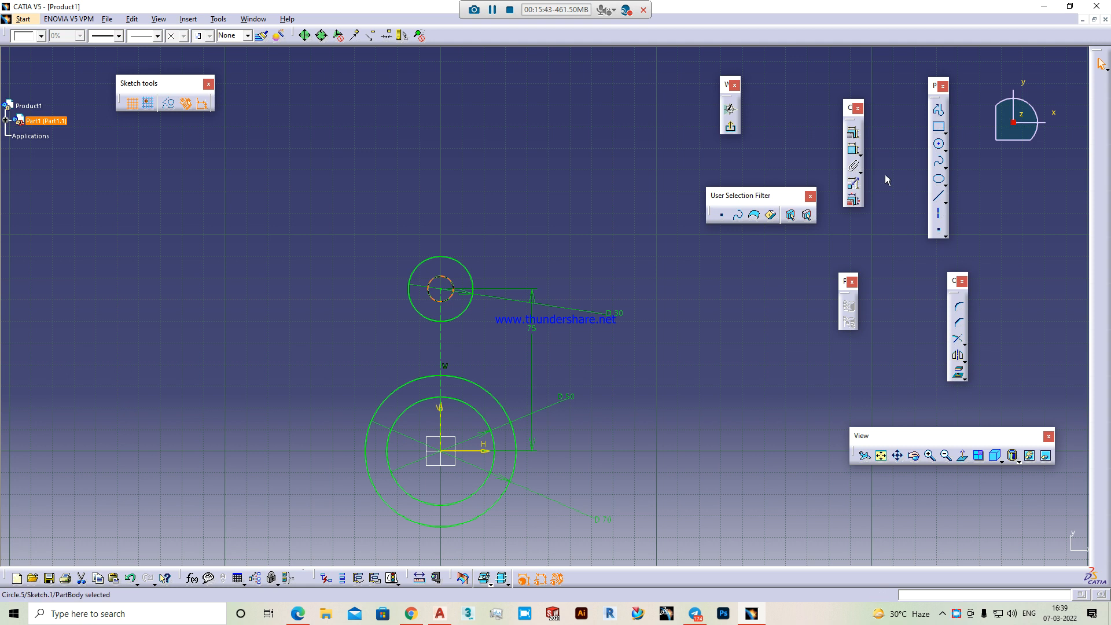
- Dimension the small upper circle's diameter and set it to 10 mm
{"action": "left_click", "coordinate": [852, 133]}
{"action": "left_click", "coordinate": [528, 179]}
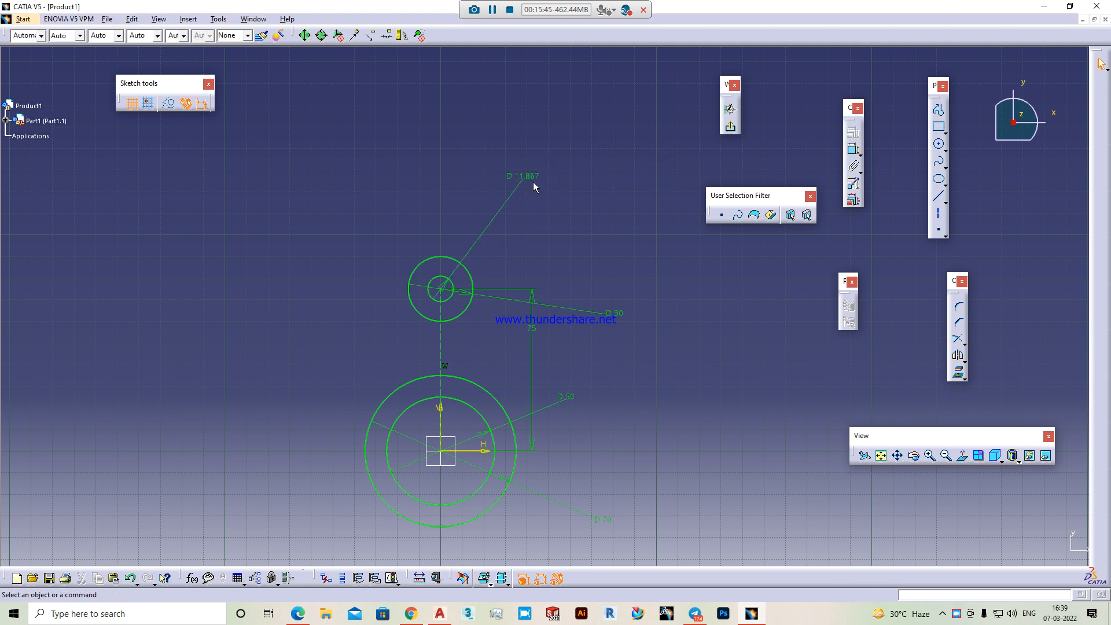
{"action": "double_click", "coordinate": [533, 182]}
{"action": "type", "text": "10mm"}
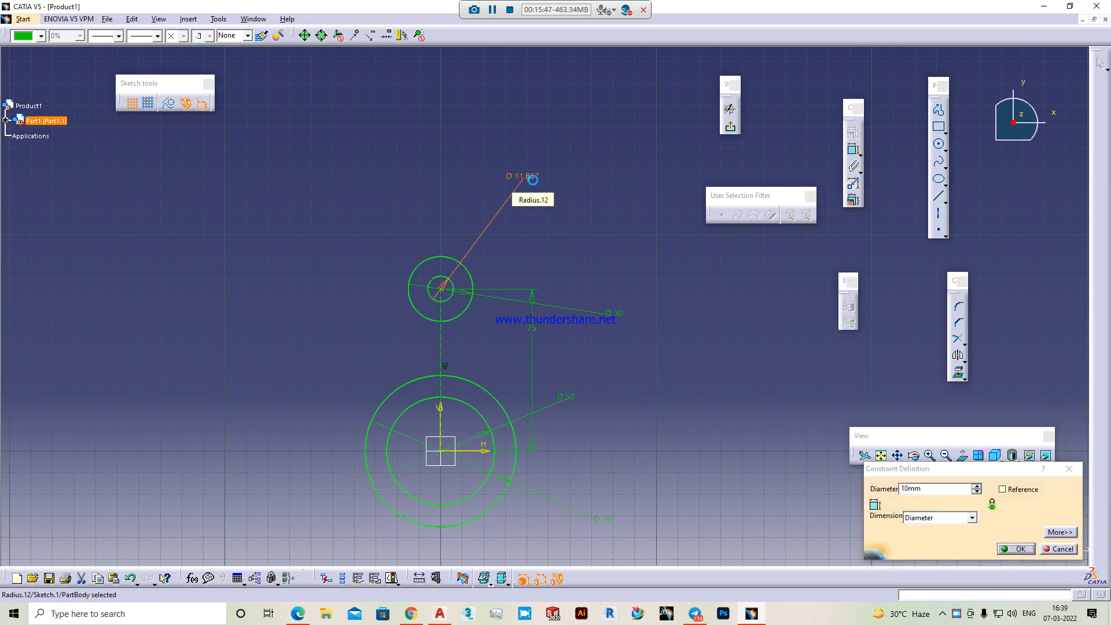
{"action": "key", "text": "Return"}
- Sketch a horizontal construction line about 62 mm long from the origin to beyond the left side of the 70 mm circle
{"action": "middle_click_drag", "start_coordinate": [540, 412], "coordinate": [556, 250]}
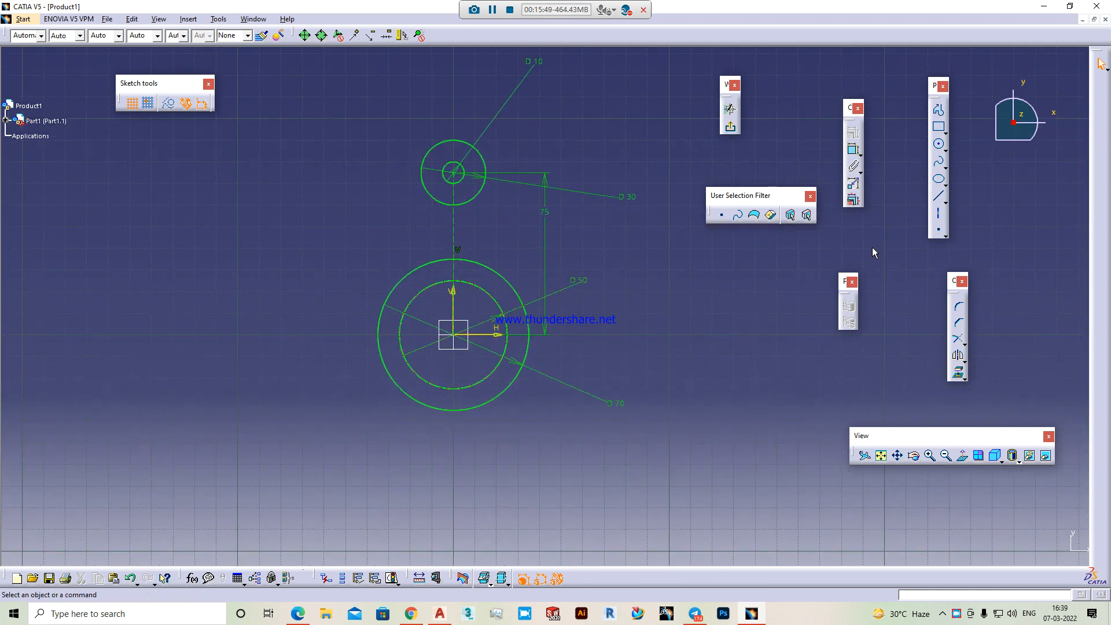
{"action": "left_click", "coordinate": [939, 110]}
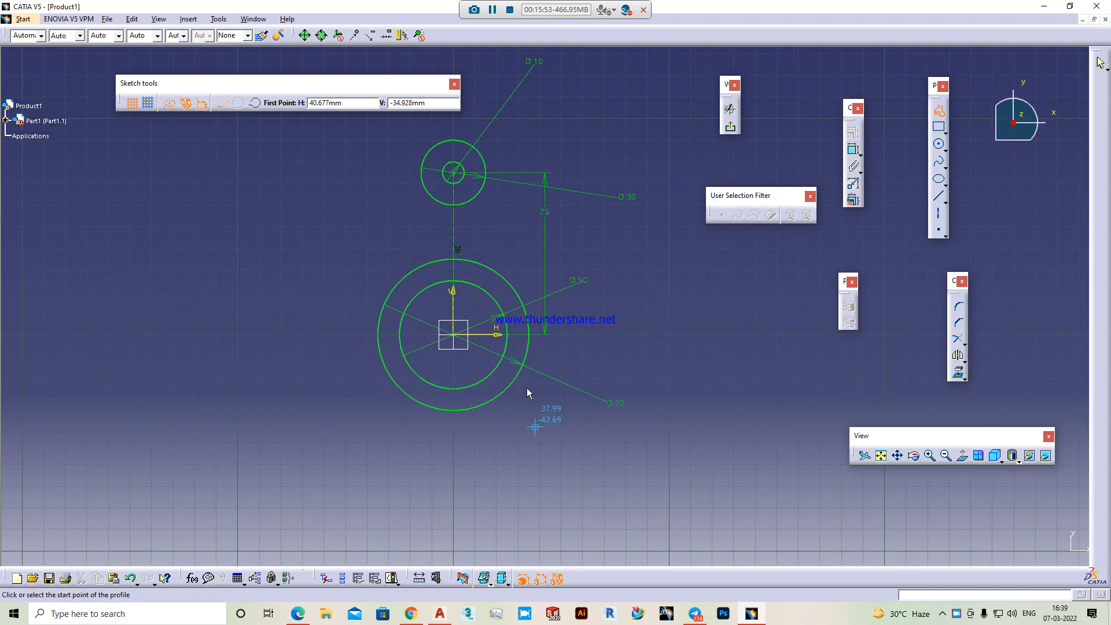
{"action": "left_click", "coordinate": [453, 334]}
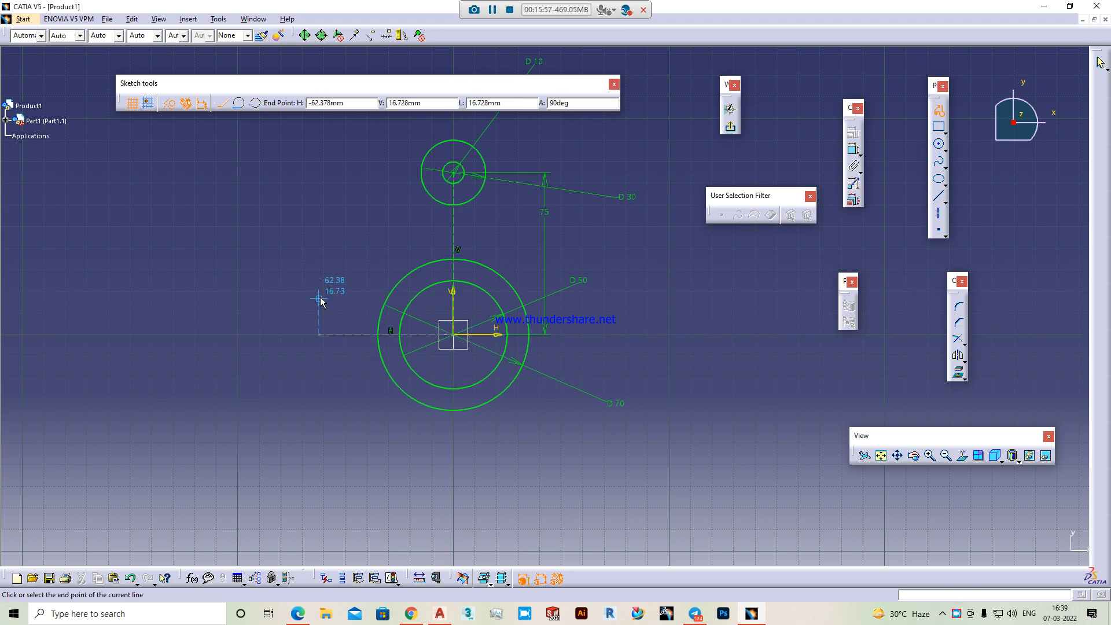
{"action": "key", "text": "Escape"}
- Dimension the horizontal construction line's length and set it to 37.5 mm
{"action": "left_click", "coordinate": [854, 150]}
{"action": "left_click", "coordinate": [356, 335]}
{"action": "left_click", "coordinate": [347, 408]}
{"action": "double_click", "coordinate": [351, 406]}
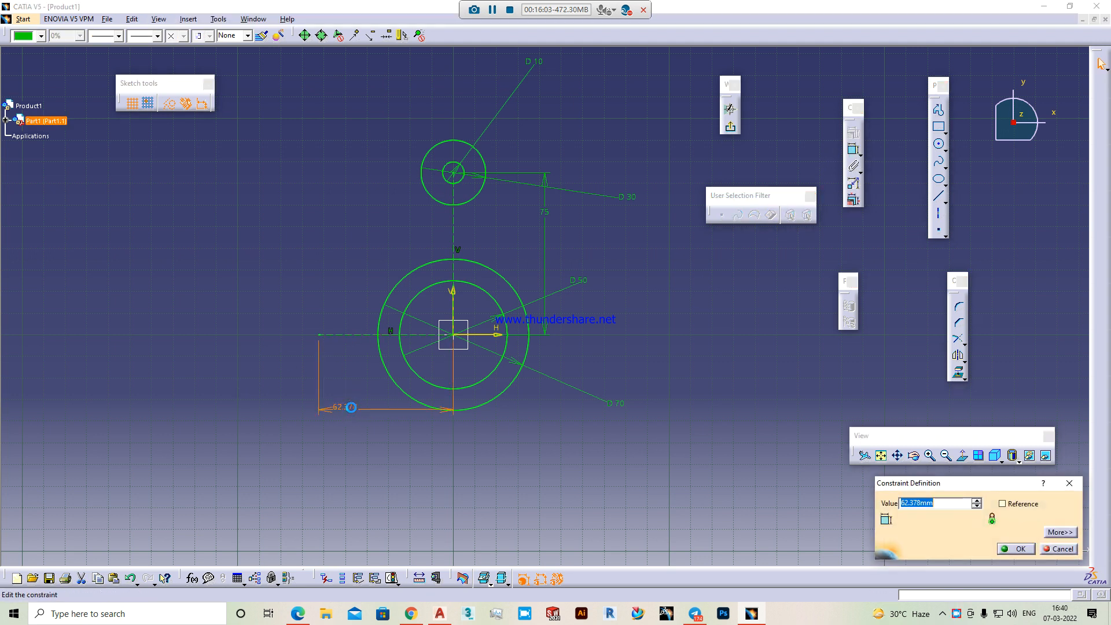
{"action": "type", "text": "3"}
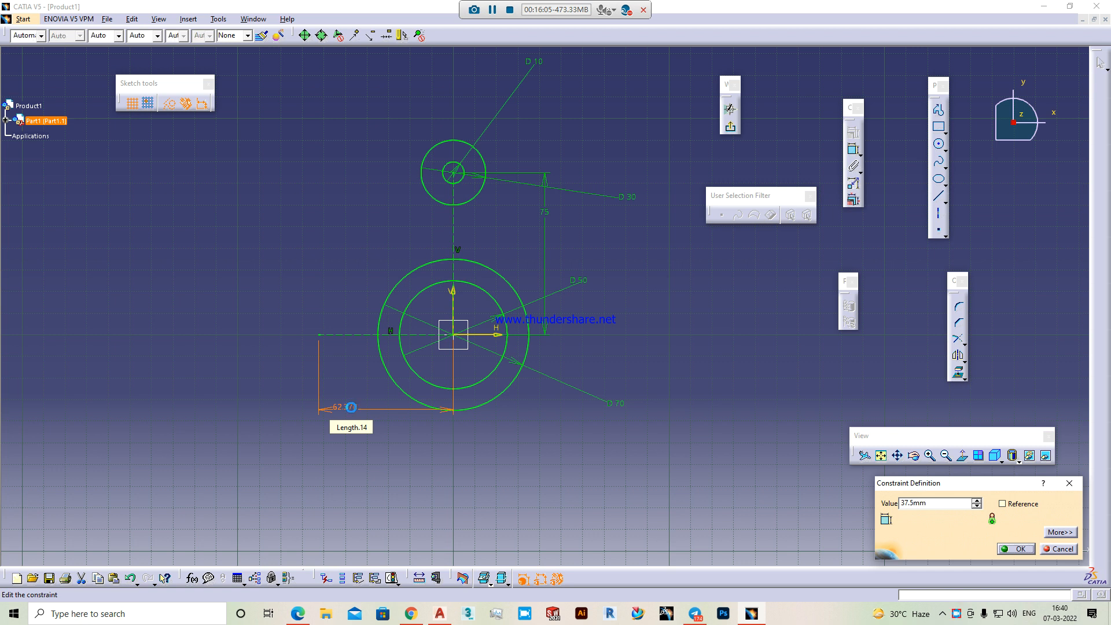
{"action": "key", "text": "Return"}
- Sketch a profile from the construction line's left end, about 18.6 mm vertically upward and then roughly horizontally inward across the 70 mm circle
{"action": "left_click", "coordinate": [938, 109]}
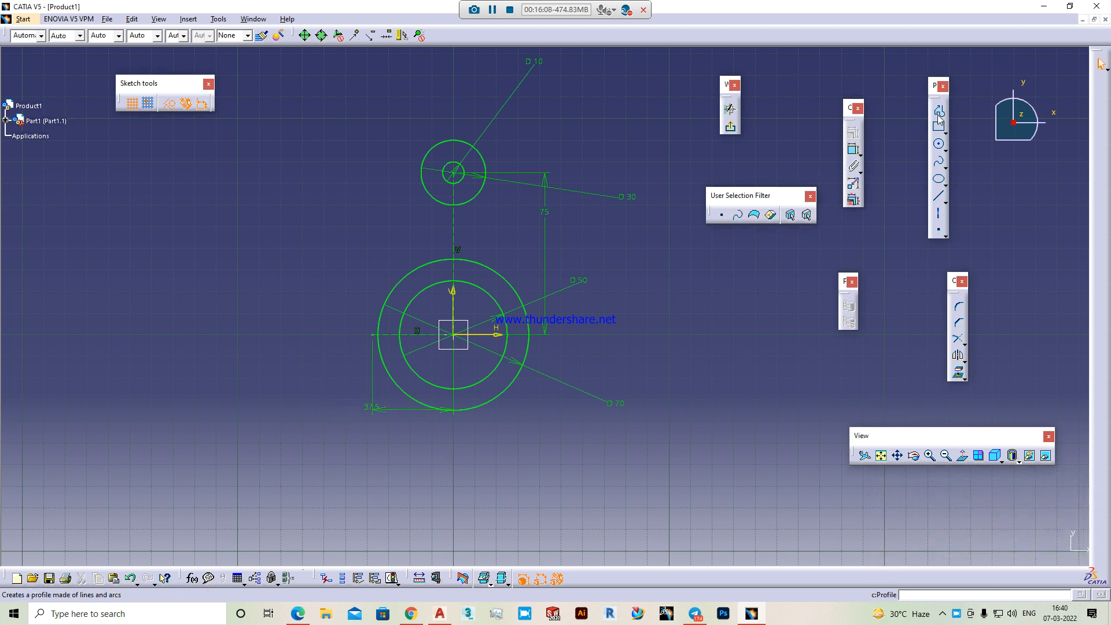
{"action": "left_click", "coordinate": [372, 335]}
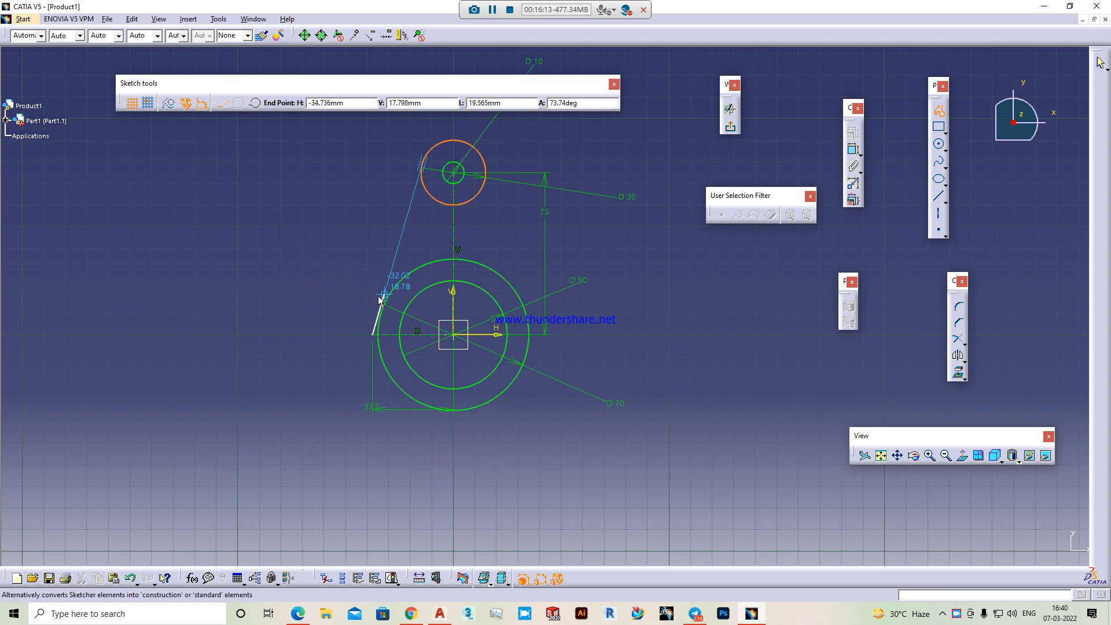
{"action": "left_click", "coordinate": [380, 298]}
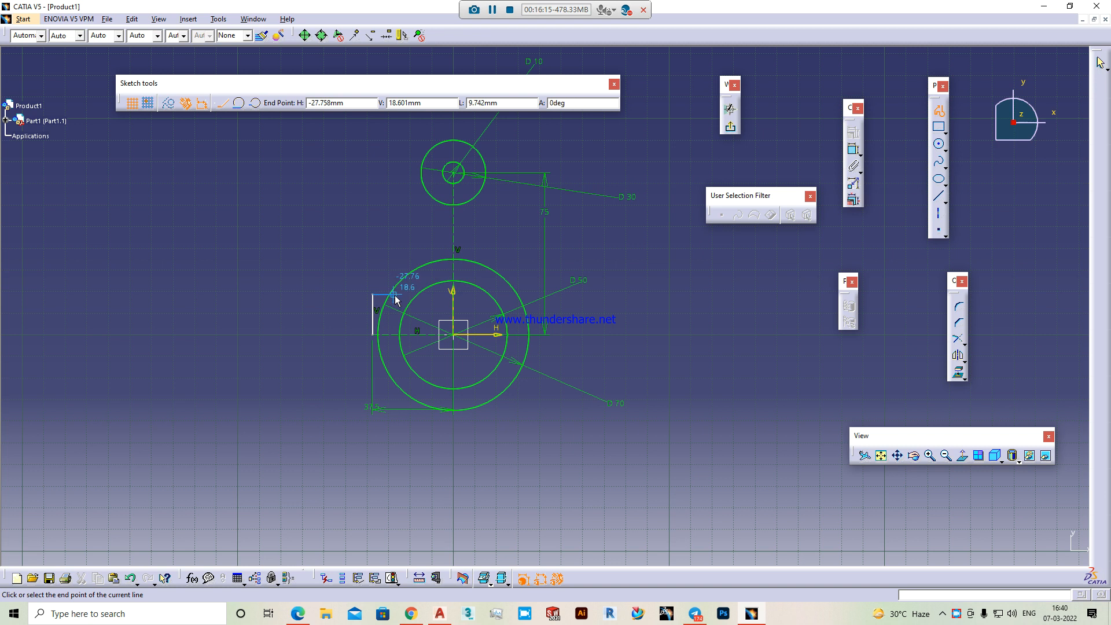
{"action": "middle_click_drag", "start_coordinate": [395, 296], "coordinate": [397, 169]}
{"action": "middle_click_drag", "start_coordinate": [353, 273], "coordinate": [759, 291]}
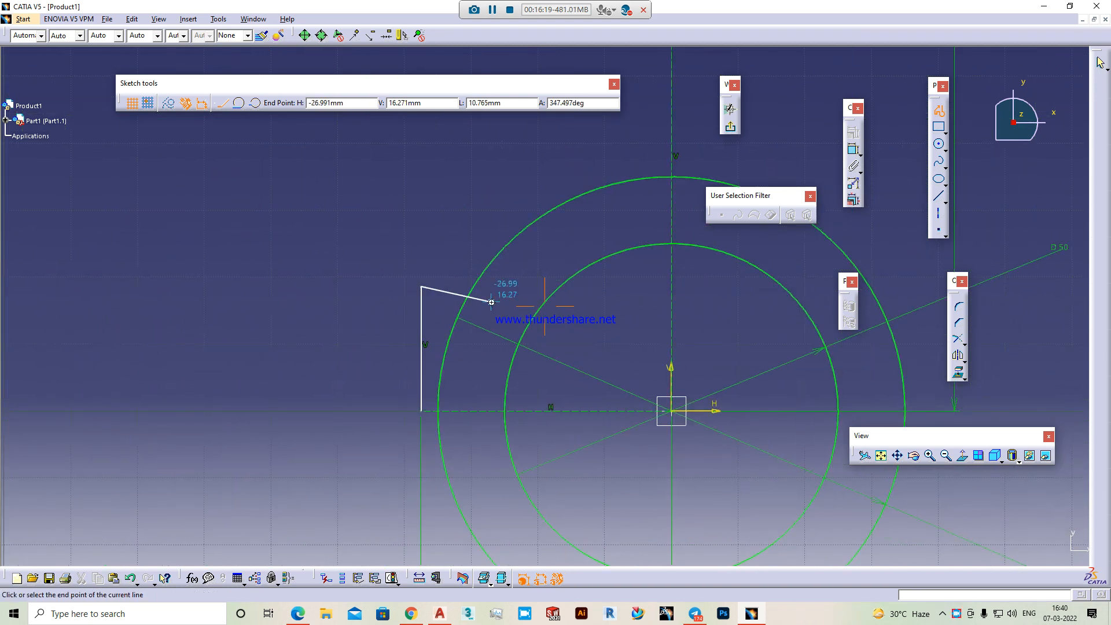
{"action": "mouse_move", "coordinate": [491, 301]}
{"action": "middle_mouse_down"}
{"action": "mouse_move", "coordinate": [502, 243]}
{"action": "mouse_move", "coordinate": [498, 339]}
{"action": "mouse_move", "coordinate": [516, 271]}
{"action": "mouse_move", "coordinate": [533, 398]}
{"action": "mouse_move", "coordinate": [527, 308]}
{"action": "middle_mouse_up"}
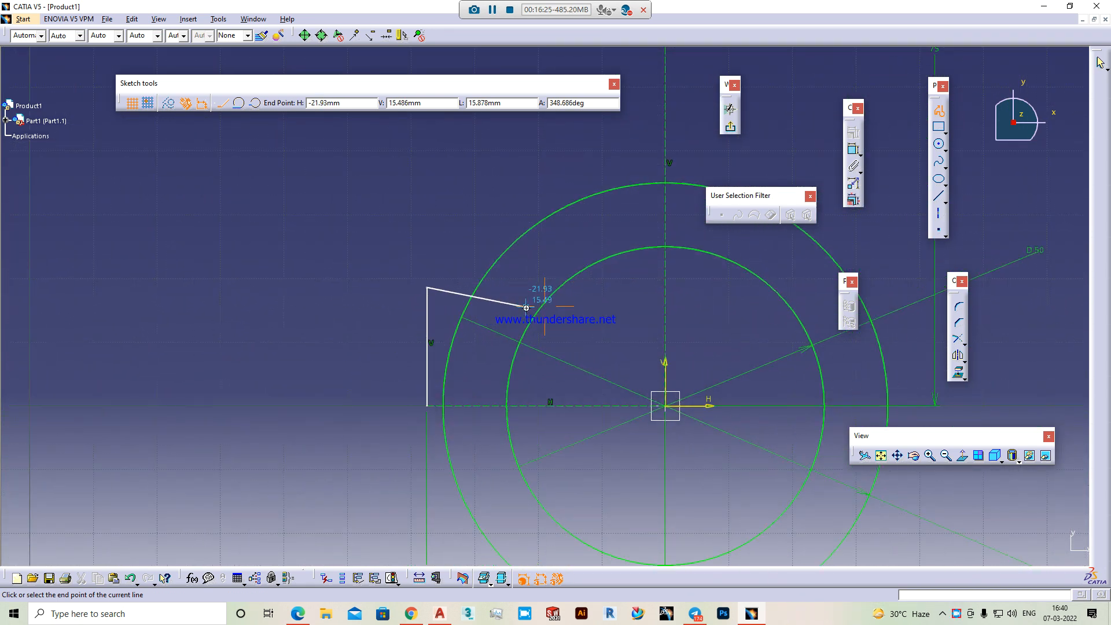
{"action": "mouse_move", "coordinate": [529, 306]}
{"action": "middle_mouse_down"}
{"action": "mouse_move", "coordinate": [533, 325]}
{"action": "mouse_move", "coordinate": [547, 249]}
{"action": "mouse_move", "coordinate": [553, 330]}
{"action": "mouse_move", "coordinate": [549, 231]}
{"action": "mouse_move", "coordinate": [568, 370]}
{"action": "mouse_move", "coordinate": [567, 215]}
{"action": "mouse_move", "coordinate": [571, 376]}
{"action": "mouse_move", "coordinate": [574, 215]}
{"action": "mouse_move", "coordinate": [581, 288]}
{"action": "middle_mouse_up"}
{"action": "middle_click_drag", "start_coordinate": [574, 223], "coordinate": [573, 223]}
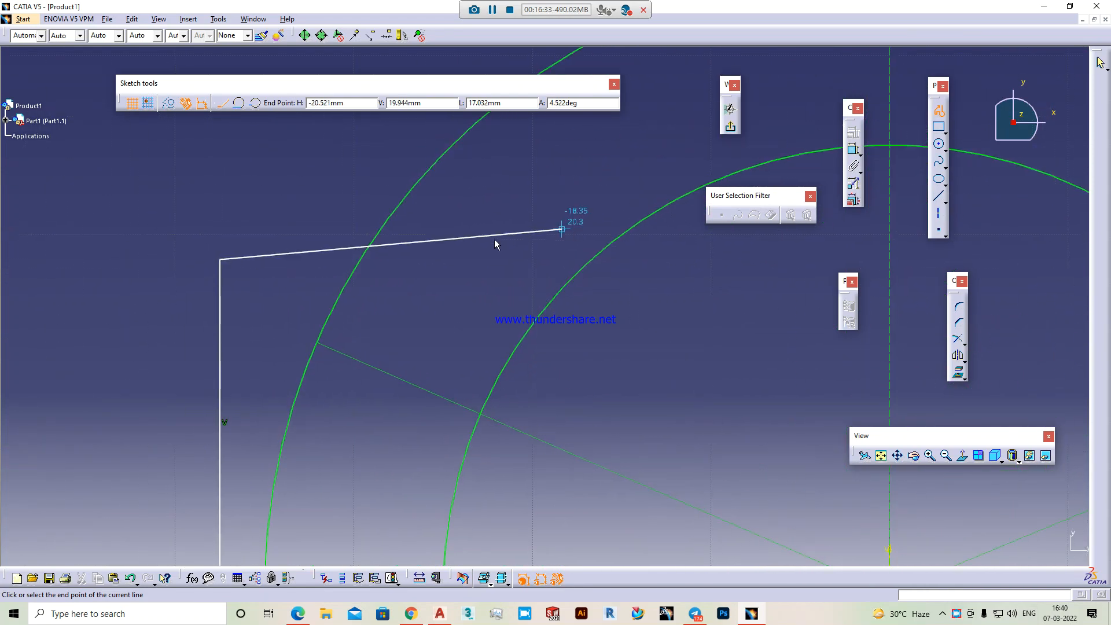
{"action": "left_click", "coordinate": [446, 261]}
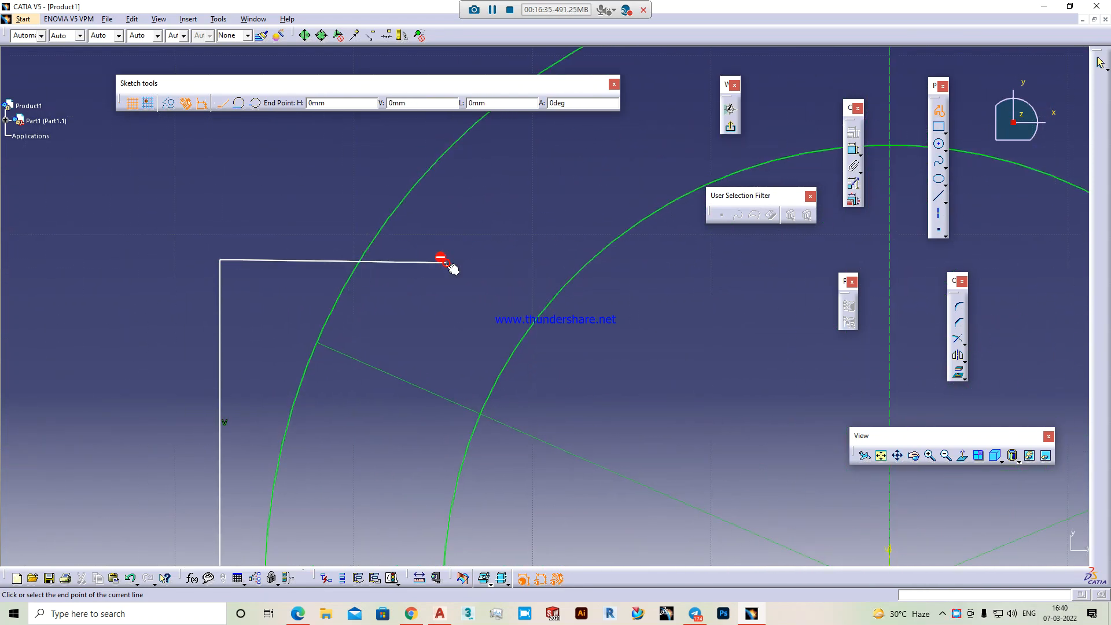
{"action": "key", "text": "Escape"}
- Apply a horizontal constraint to the profile's slightly tilted upper line
{"action": "middle_click_drag", "start_coordinate": [406, 374], "coordinate": [544, 295]}
{"action": "left_click", "coordinate": [497, 248]}
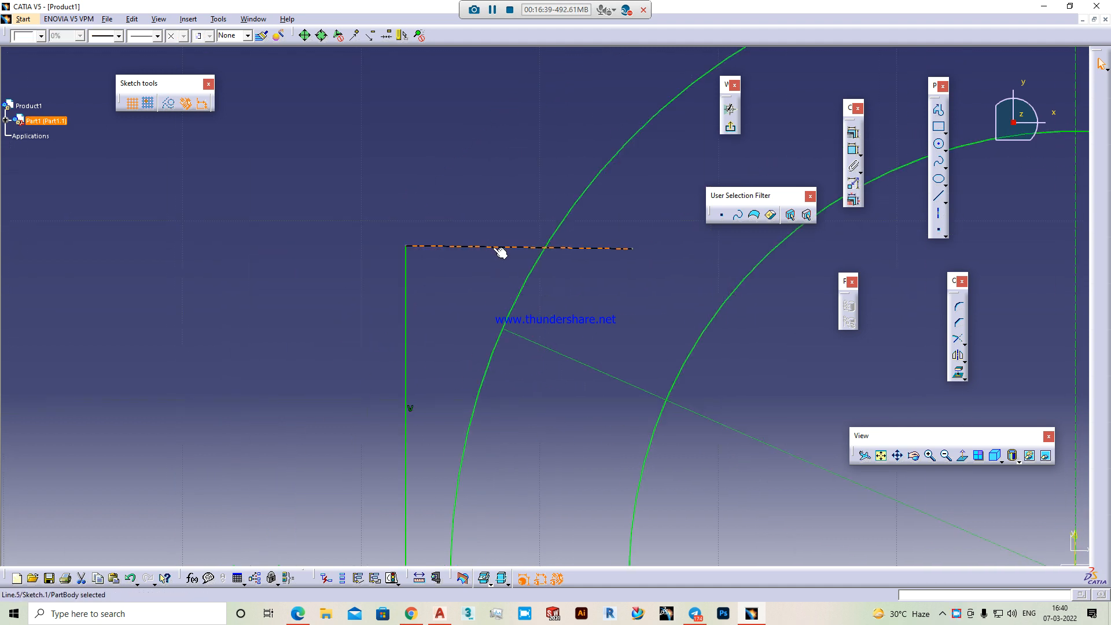
{"action": "right_click", "coordinate": [494, 250]}
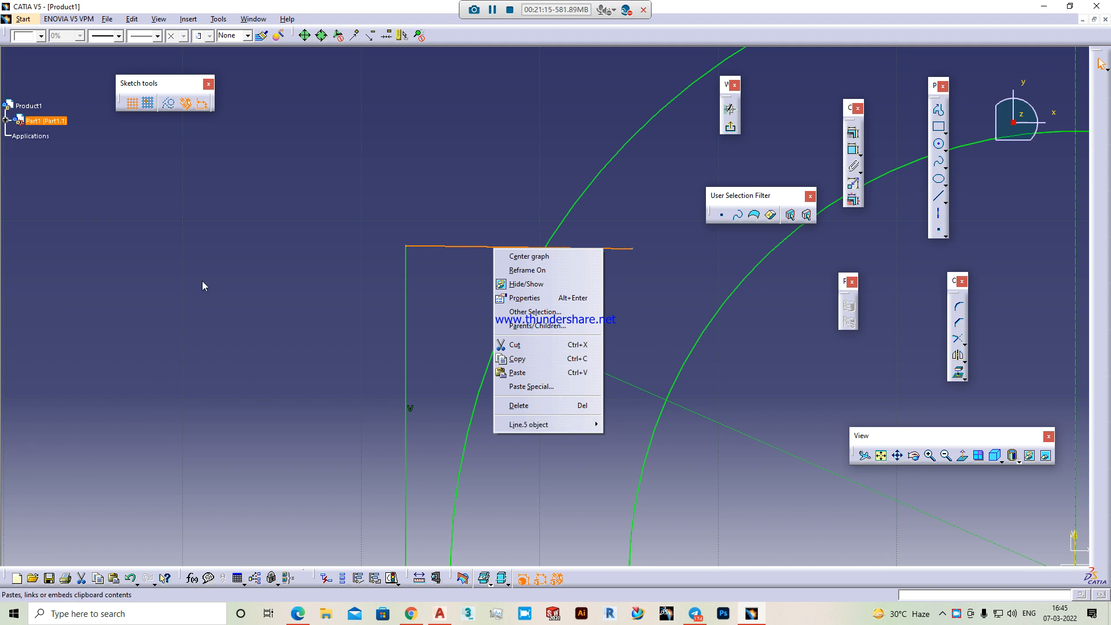
{"action": "left_click", "coordinate": [297, 290]}
{"action": "left_click", "coordinate": [515, 253]}
{"action": "left_click", "coordinate": [850, 134]}
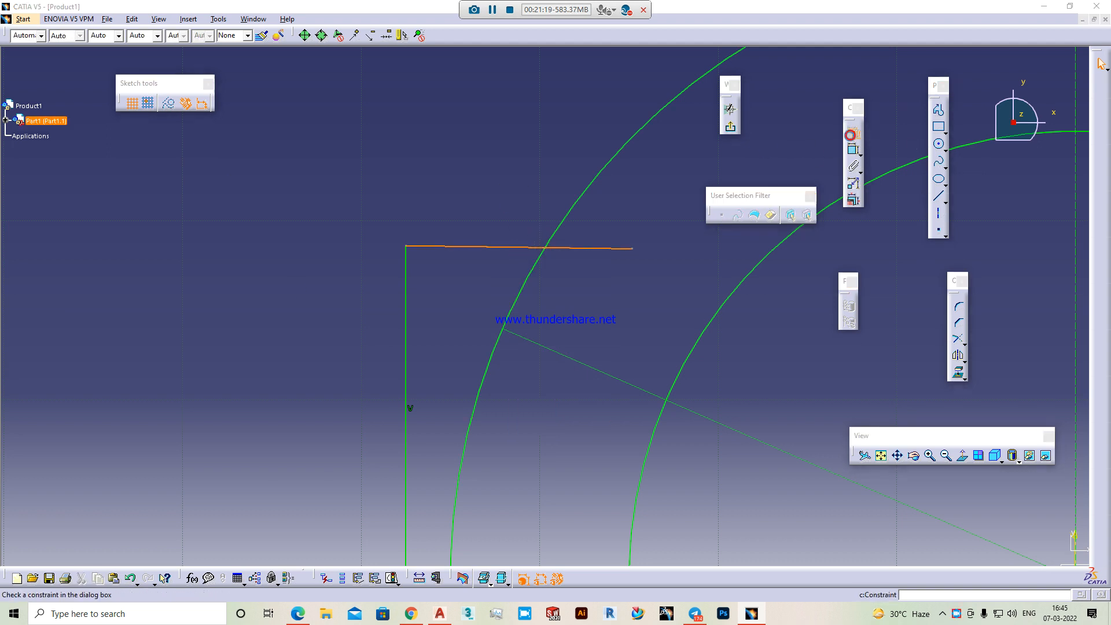
{"action": "left_click", "coordinate": [1046, 503]}
{"action": "left_click", "coordinate": [1020, 549]}
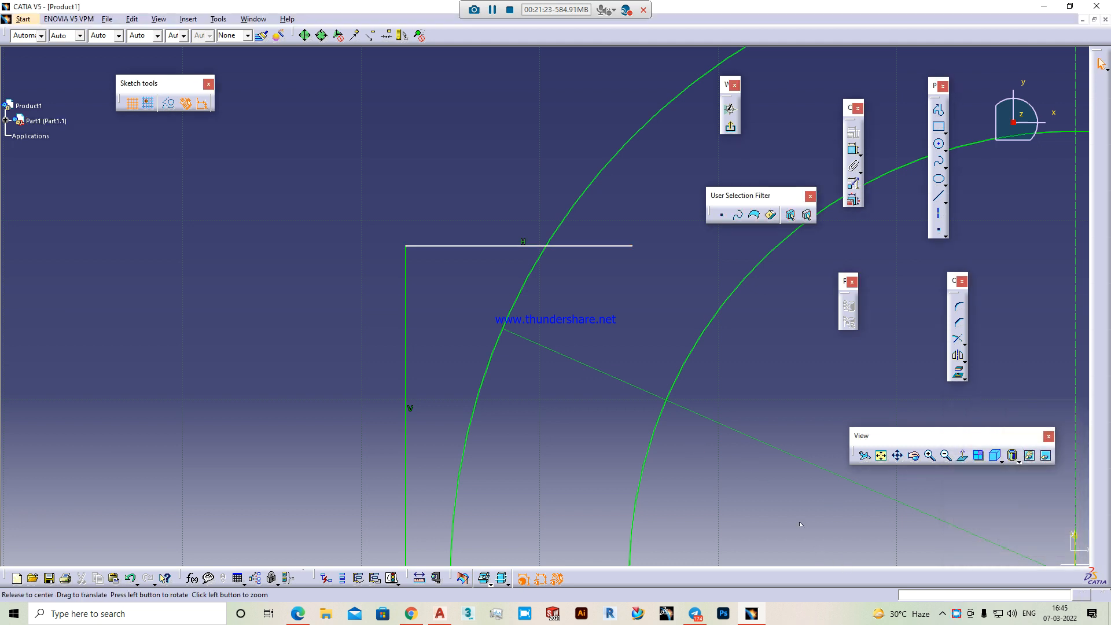
- Dimension the profile's vertical line and set its length to 12.5 mm
{"action": "middle_click_drag", "start_coordinate": [800, 524], "coordinate": [553, 381]}
{"action": "left_click", "coordinate": [855, 150]}
{"action": "middle_click_drag", "start_coordinate": [287, 244], "coordinate": [604, 324]}
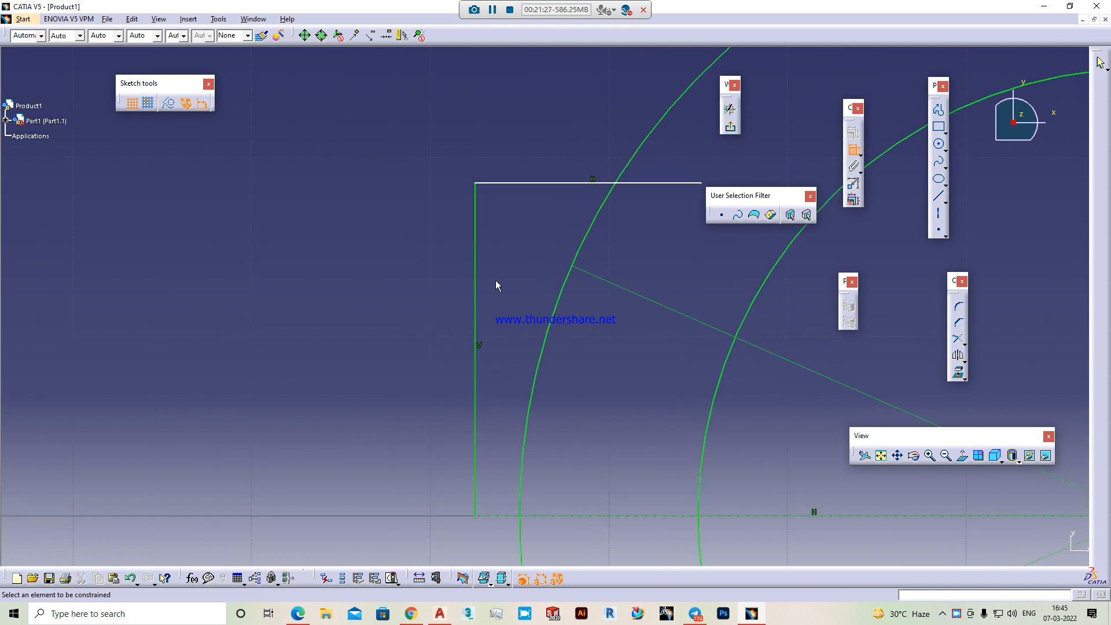
{"action": "left_click", "coordinate": [476, 269]}
{"action": "left_click", "coordinate": [295, 277]}
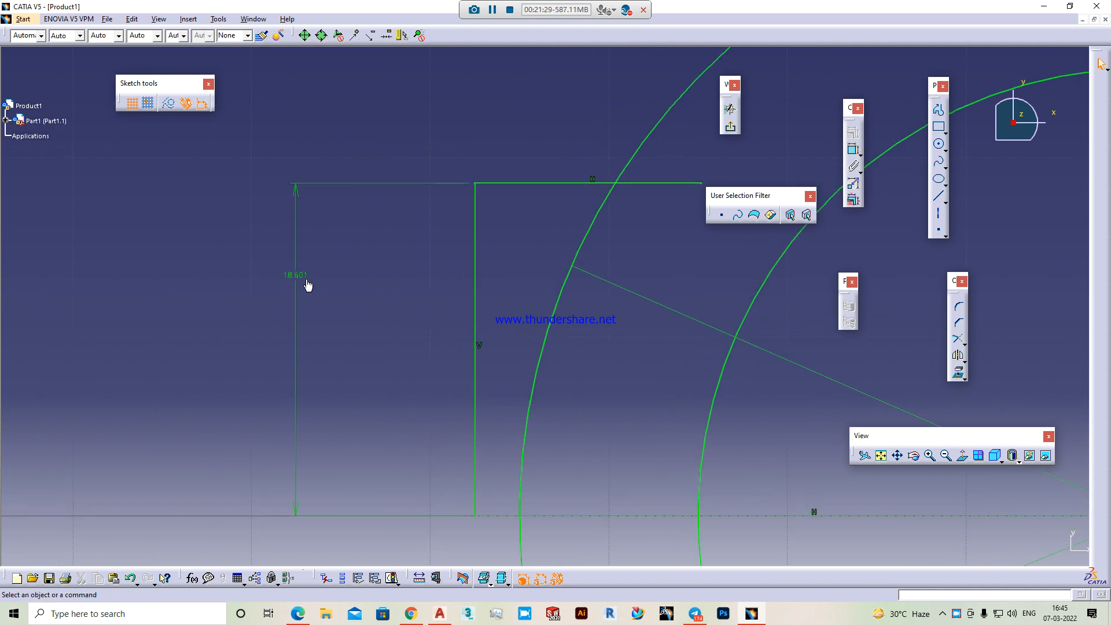
{"action": "double_click", "coordinate": [299, 276]}
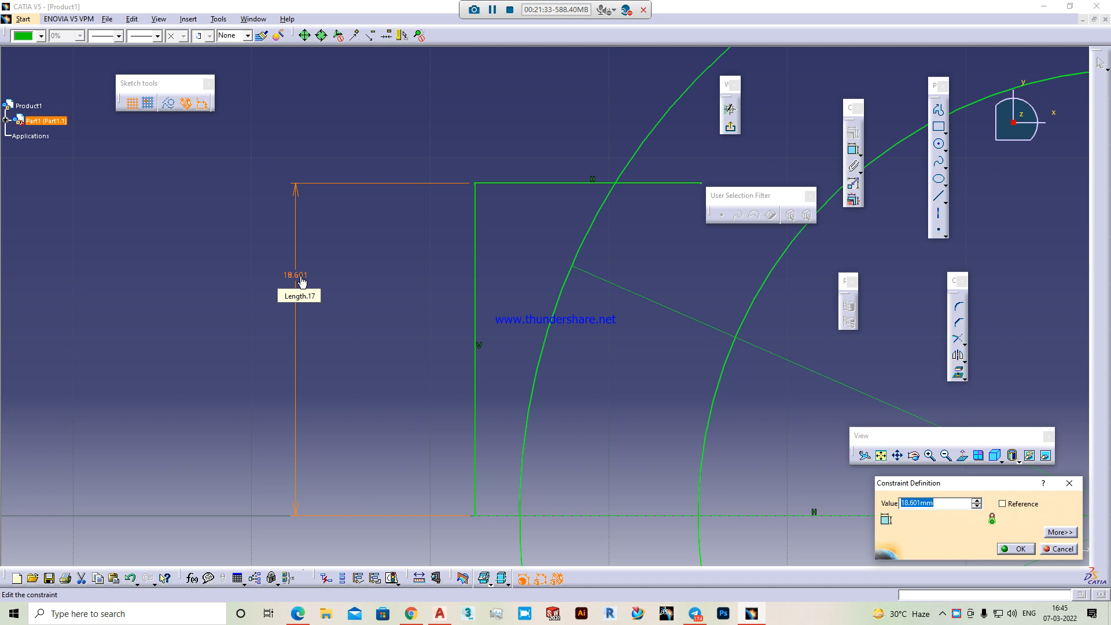
{"action": "type", "text": "12.50"}
{"action": "key", "text": "Return"}
- Trim the upper line's overhang inside the 70 mm circle and remove the circle's arc between that line and the horizontal construction line
{"action": "middle_click_drag", "start_coordinate": [583, 355], "coordinate": [387, 290]}
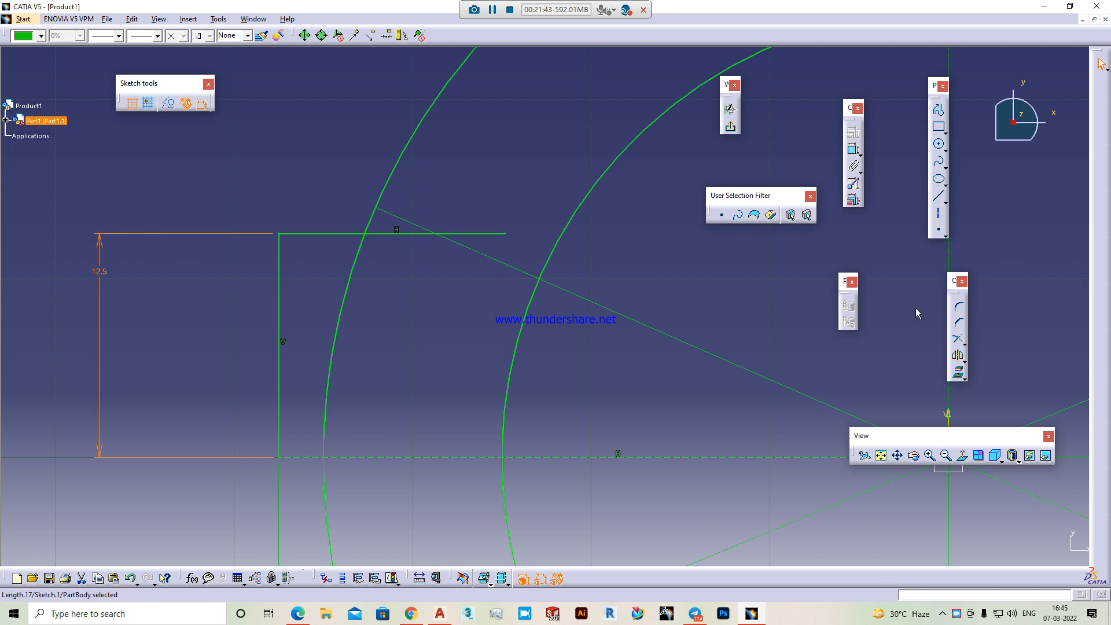
{"action": "left_click", "coordinate": [959, 342]}
{"action": "double_click", "coordinate": [437, 234]}
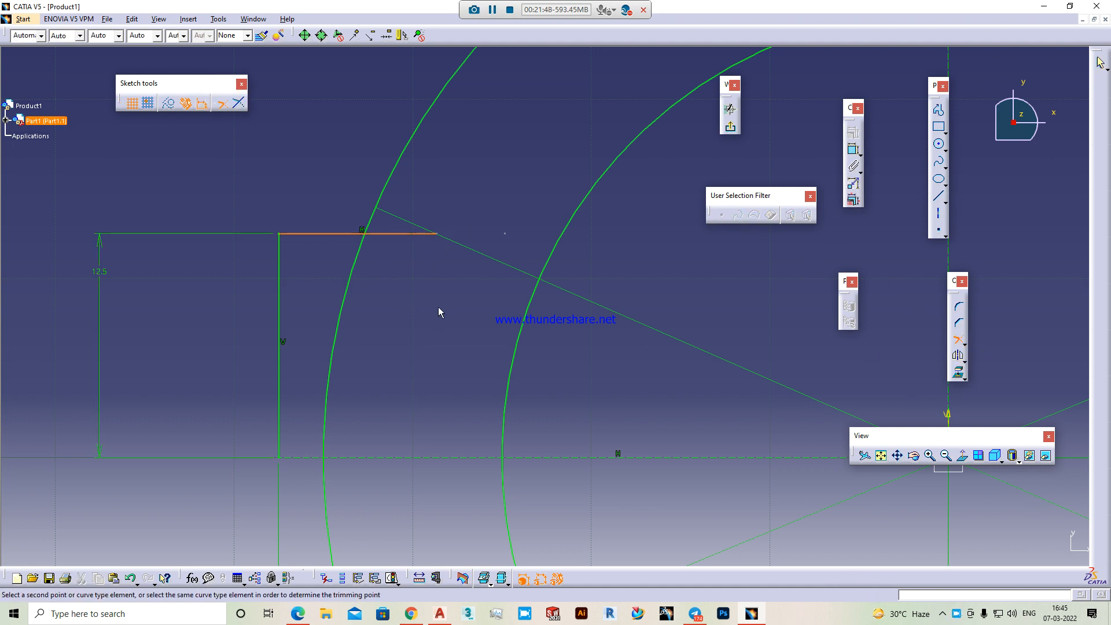
{"action": "left_click", "coordinate": [964, 344]}
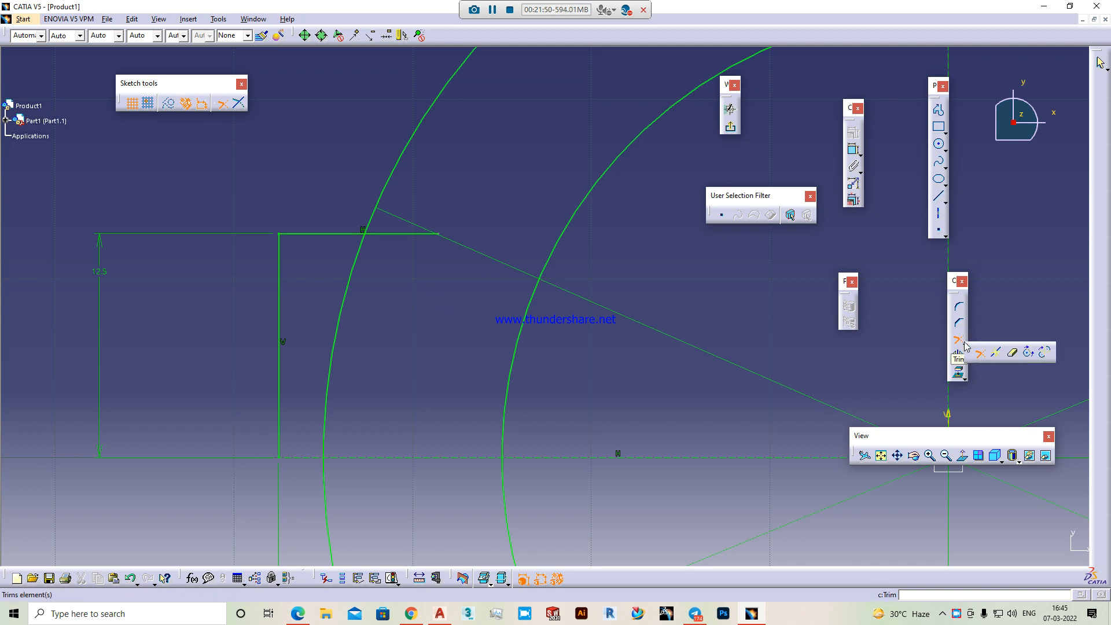
{"action": "left_click", "coordinate": [1014, 354]}
{"action": "left_click", "coordinate": [416, 235]}
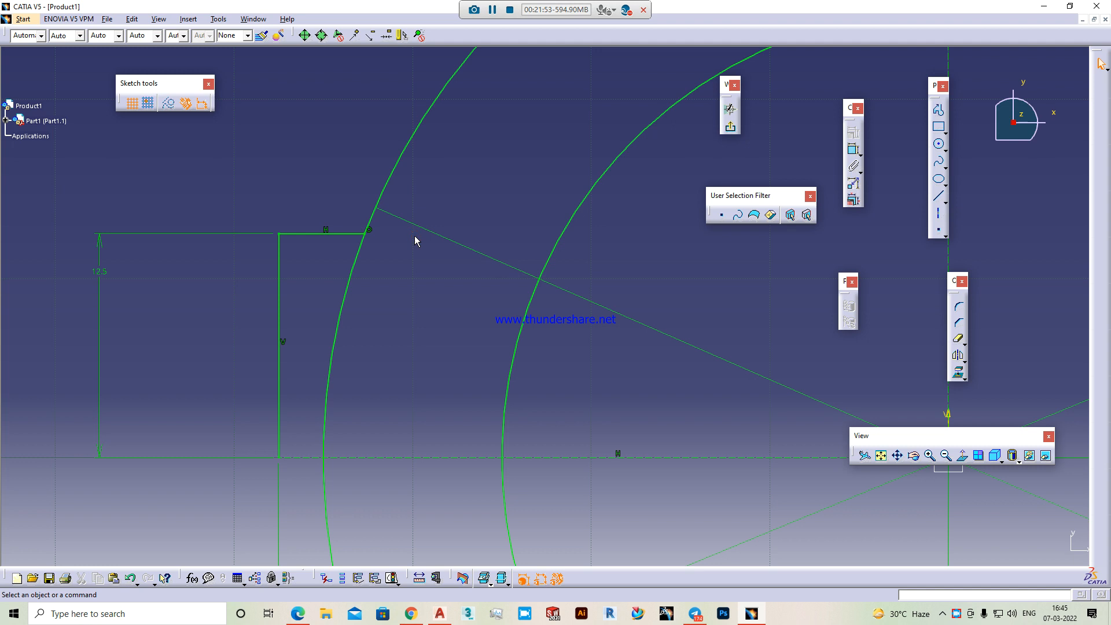
{"action": "left_click", "coordinate": [959, 341]}
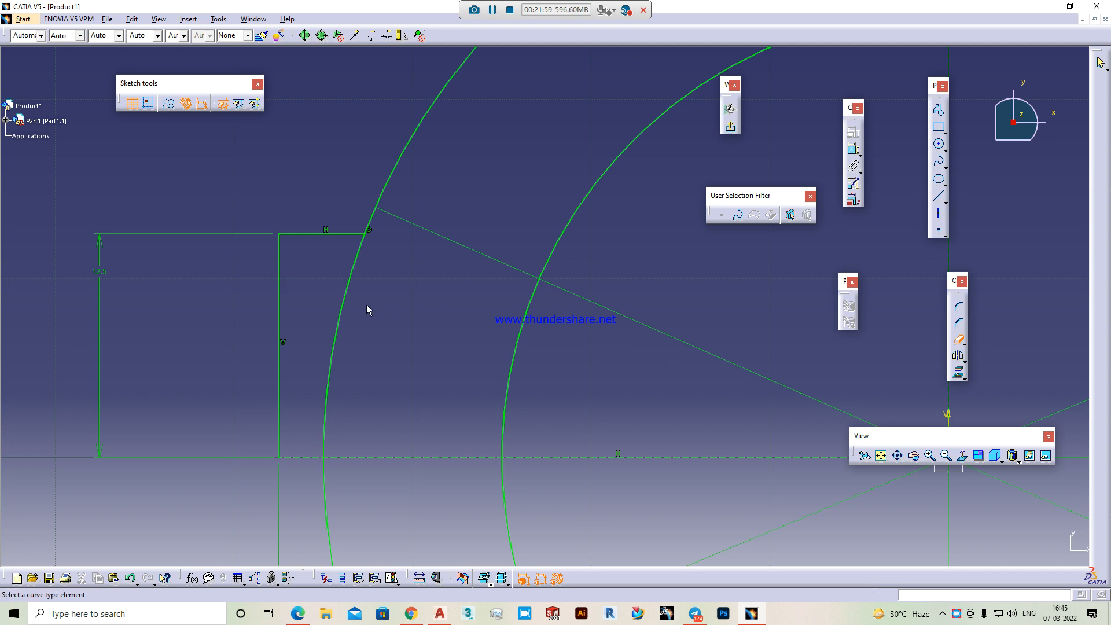
{"action": "left_click", "coordinate": [340, 328]}
- Mirror the tab's vertical line and short horizontal line about the horizontal construction line
{"action": "mouse_move", "coordinate": [387, 347]}
{"action": "middle_mouse_down"}
{"action": "mouse_move", "coordinate": [426, 245]}
{"action": "mouse_move", "coordinate": [424, 377]}
{"action": "middle_mouse_up"}
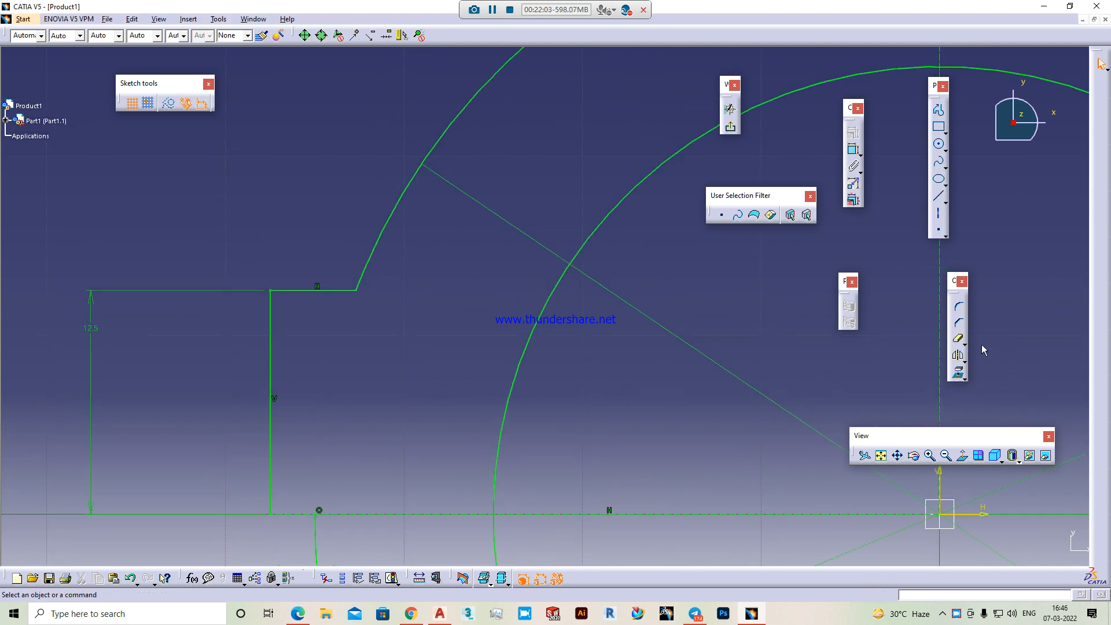
{"action": "left_click", "coordinate": [958, 357]}
{"action": "mouse_move", "coordinate": [369, 416]}
{"action": "middle_mouse_down"}
{"action": "mouse_move", "coordinate": [446, 299]}
{"action": "mouse_move", "coordinate": [489, 296]}
{"action": "middle_mouse_up"}
{"action": "left_click", "coordinate": [392, 241]}
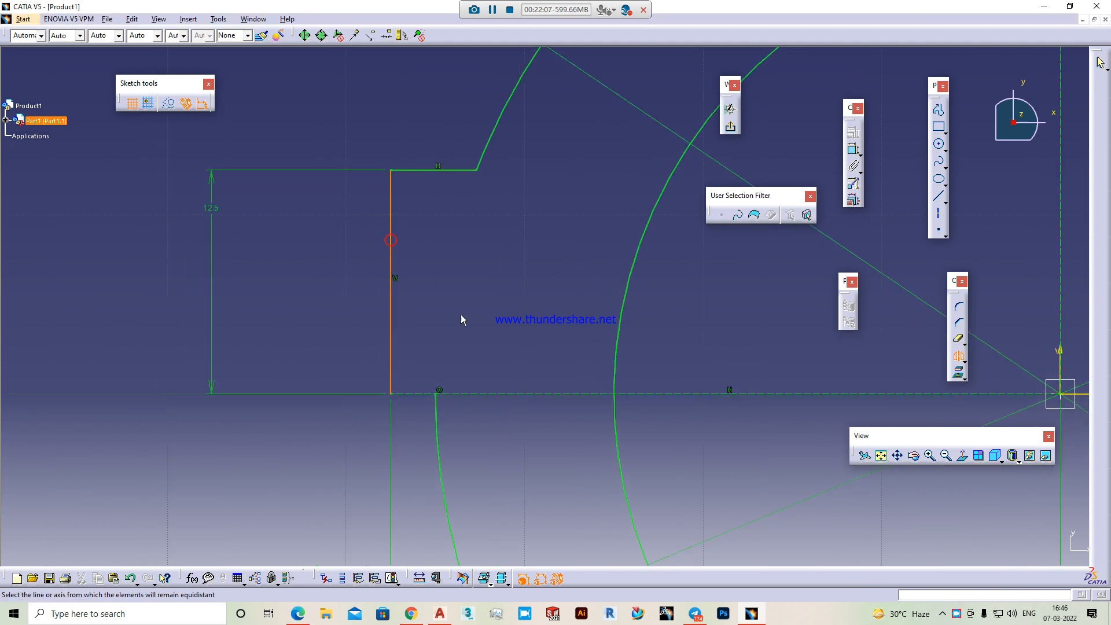
{"action": "left_click", "coordinate": [496, 396]}
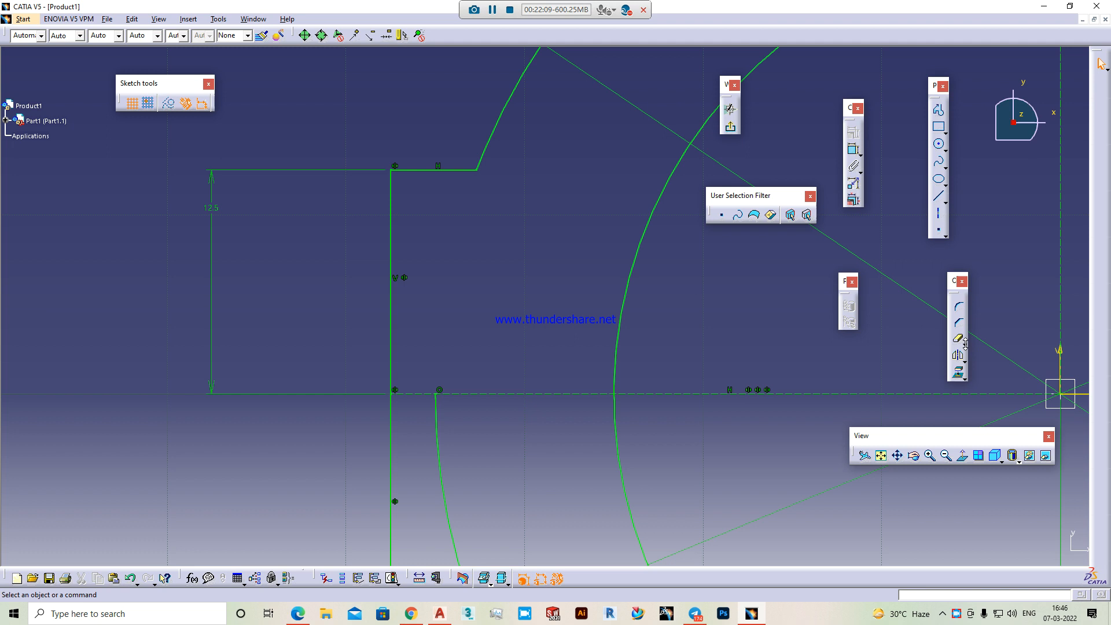
{"action": "left_click", "coordinate": [457, 171]}
{"action": "middle_click_drag", "start_coordinate": [479, 334], "coordinate": [473, 195]}
{"action": "left_click", "coordinate": [491, 253]}
- Trim away the 70 mm circle's arc between the horizontal construction line and the mirrored lower tab line
{"action": "left_click", "coordinate": [939, 216]}
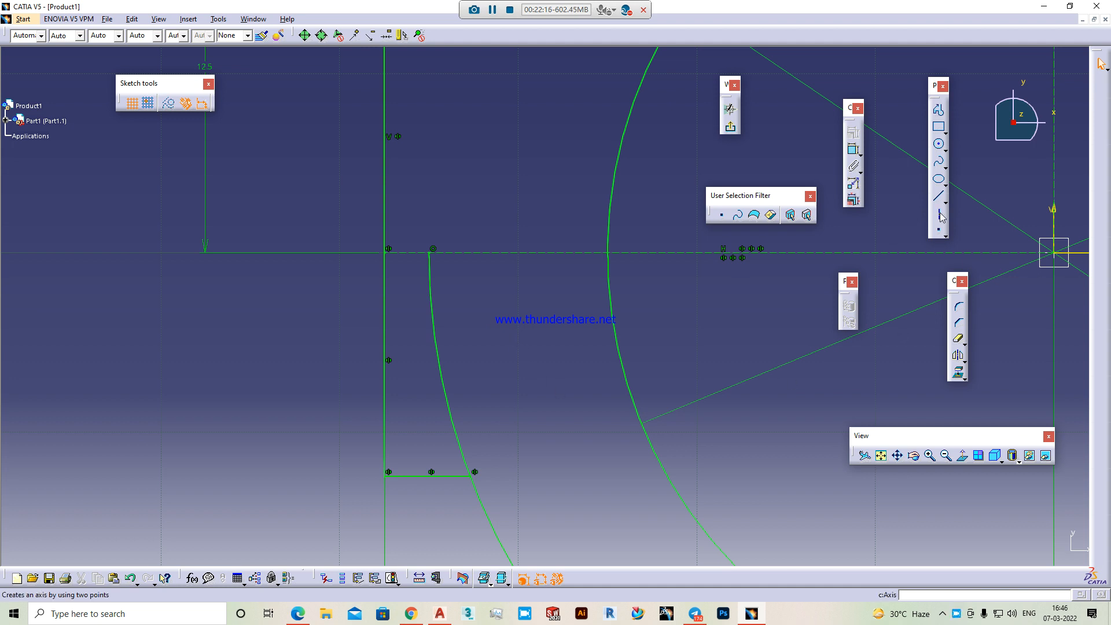
{"action": "left_click", "coordinate": [957, 339]}
{"action": "left_click", "coordinate": [443, 371]}
- Mirror the left tab's upper horizontal line and upper vertical line about the vertical construction line
{"action": "middle_click_drag", "start_coordinate": [433, 274], "coordinate": [440, 372]}
{"action": "middle_click_drag", "start_coordinate": [440, 319], "coordinate": [478, 446]}
{"action": "mouse_move", "coordinate": [477, 399]}
{"action": "middle_mouse_down"}
{"action": "mouse_move", "coordinate": [347, 345]}
{"action": "mouse_move", "coordinate": [434, 451]}
{"action": "middle_mouse_up"}
{"action": "mouse_move", "coordinate": [738, 367]}
{"action": "middle_mouse_down"}
{"action": "mouse_move", "coordinate": [629, 385]}
{"action": "mouse_move", "coordinate": [554, 315]}
{"action": "middle_mouse_up"}
{"action": "left_click", "coordinate": [957, 354]}
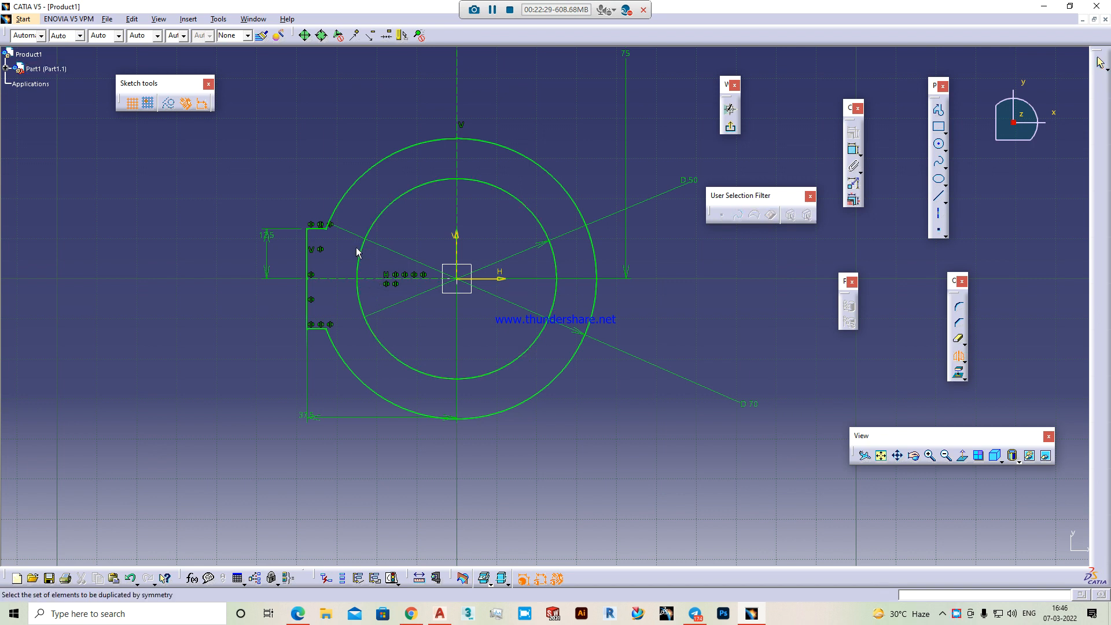
{"action": "left_click", "coordinate": [322, 233]}
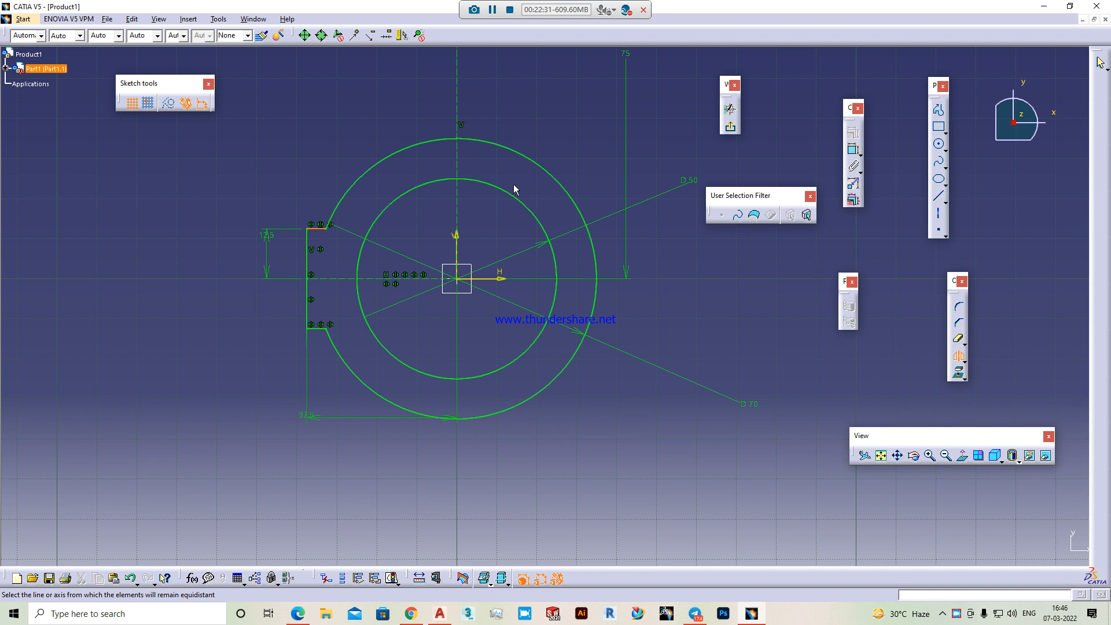
{"action": "left_click", "coordinate": [456, 170]}
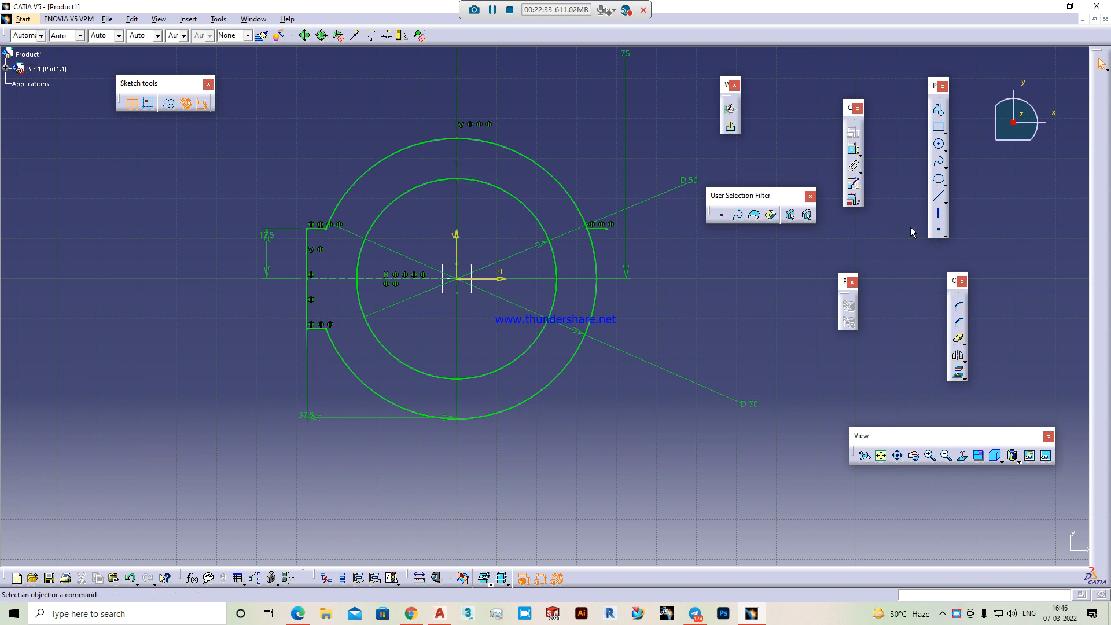
{"action": "left_click", "coordinate": [957, 355]}
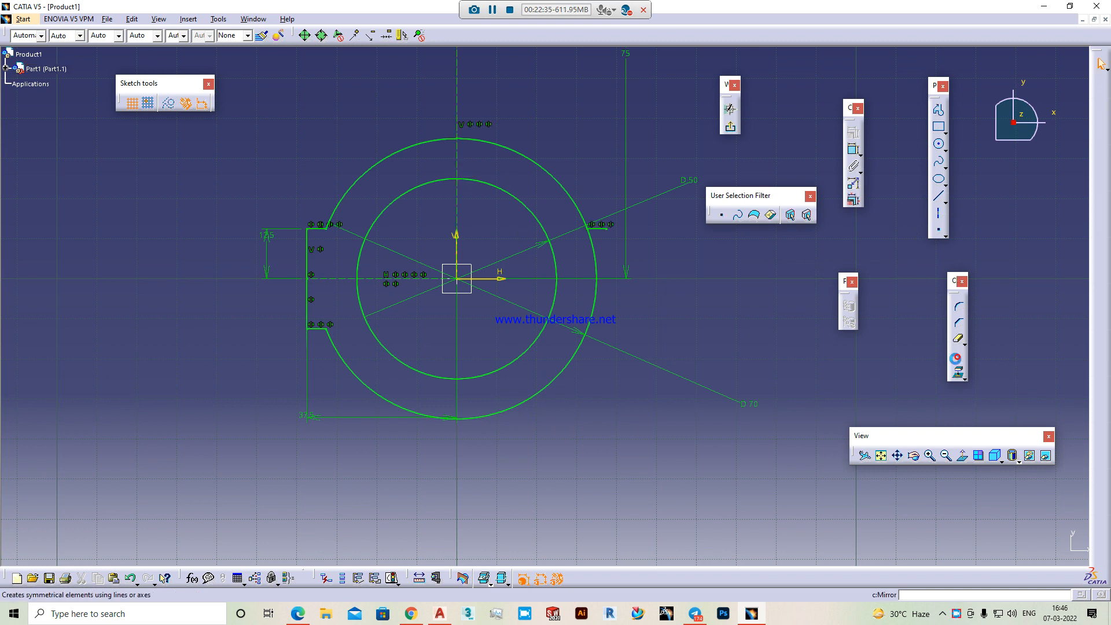
{"action": "left_click", "coordinate": [308, 249]}
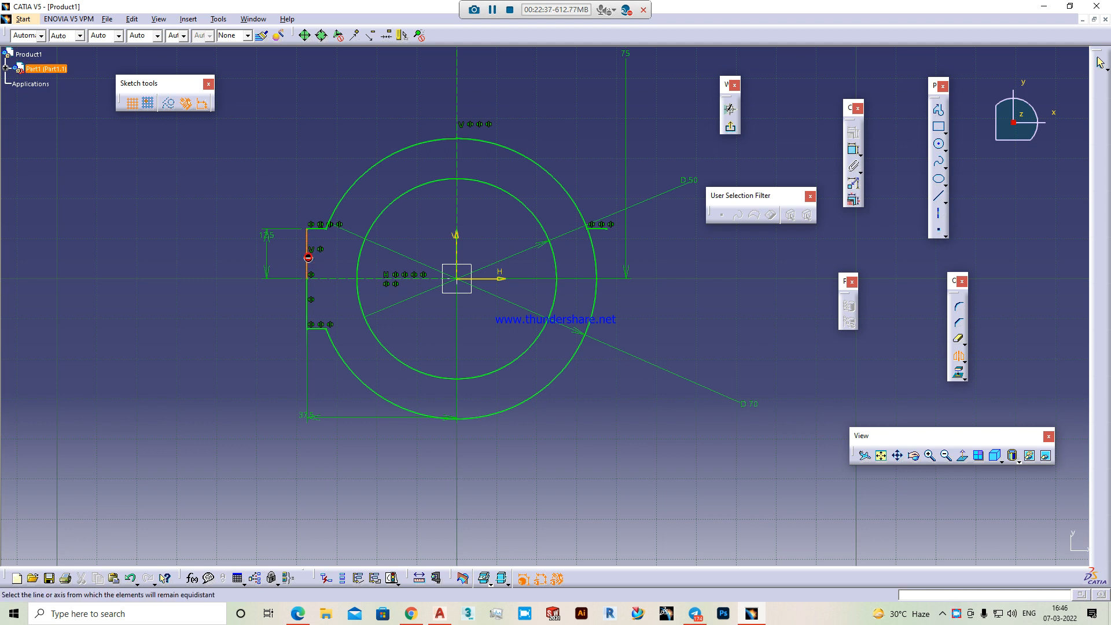
{"action": "left_click", "coordinate": [457, 210]}
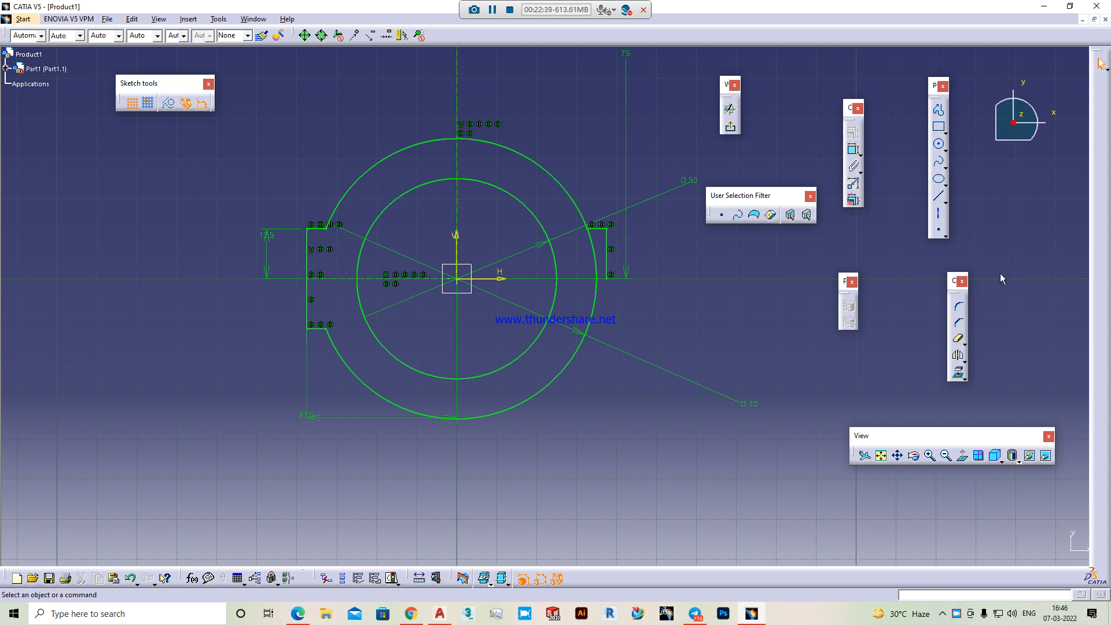
- Mirror the left tab's lower vertical line and lower horizontal line about the vertical construction line
{"action": "left_click", "coordinate": [958, 357]}
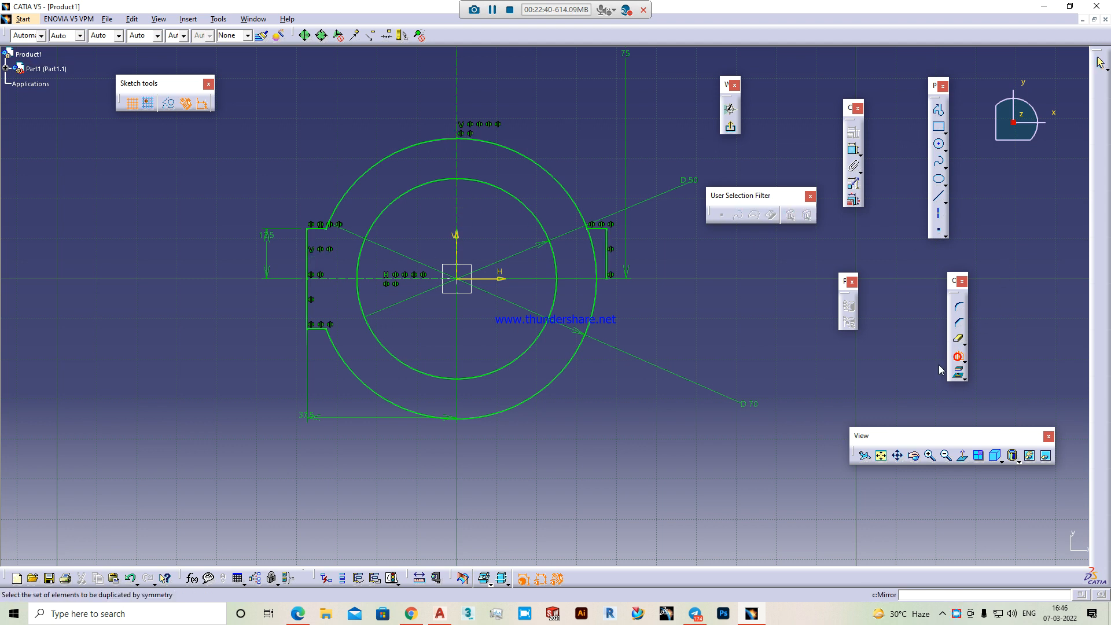
{"action": "left_click", "coordinate": [315, 311]}
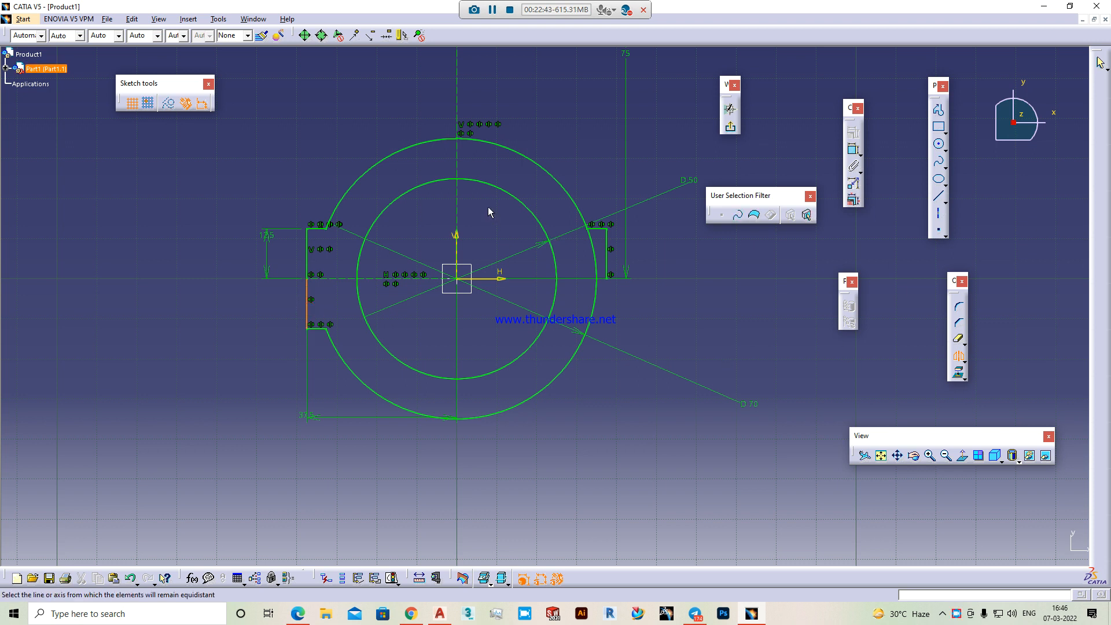
{"action": "left_click", "coordinate": [458, 205]}
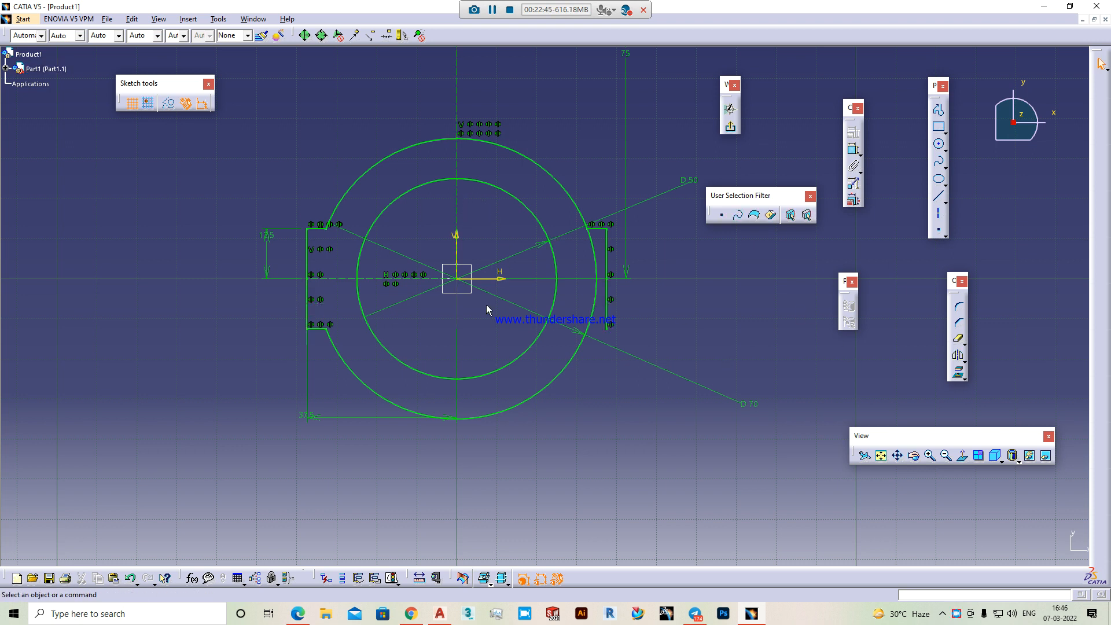
{"action": "left_click", "coordinate": [958, 355]}
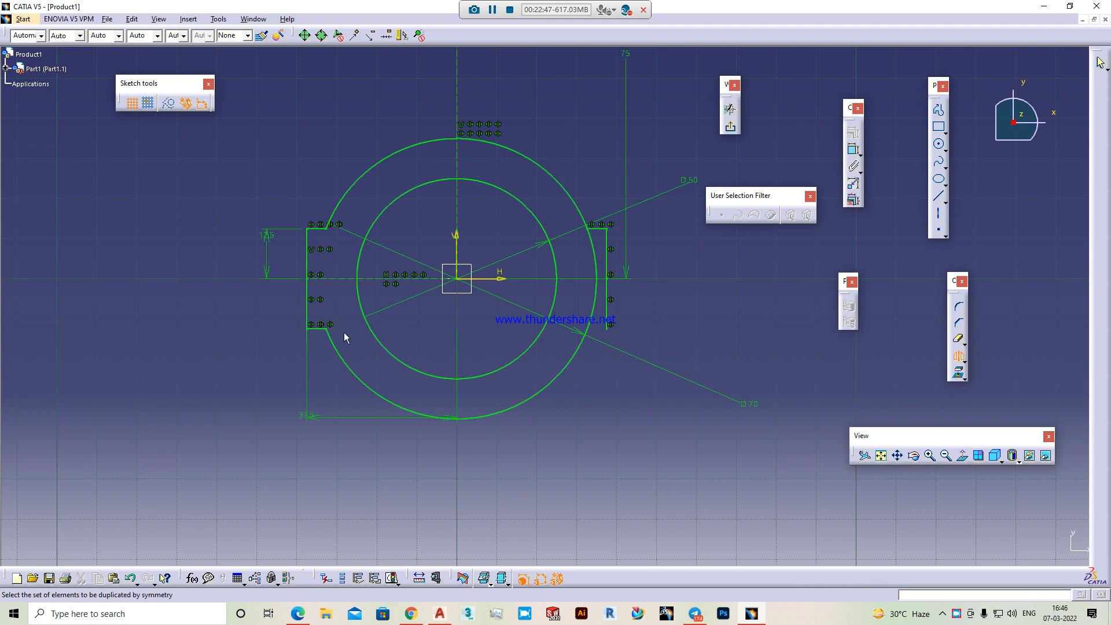
{"action": "left_click", "coordinate": [325, 328]}
{"action": "left_click", "coordinate": [456, 203]}
- Trim away the 70 mm circle's arc between the upper and lower lines of the mirrored right tab
{"action": "middle_click_drag", "start_coordinate": [747, 282], "coordinate": [750, 347]}
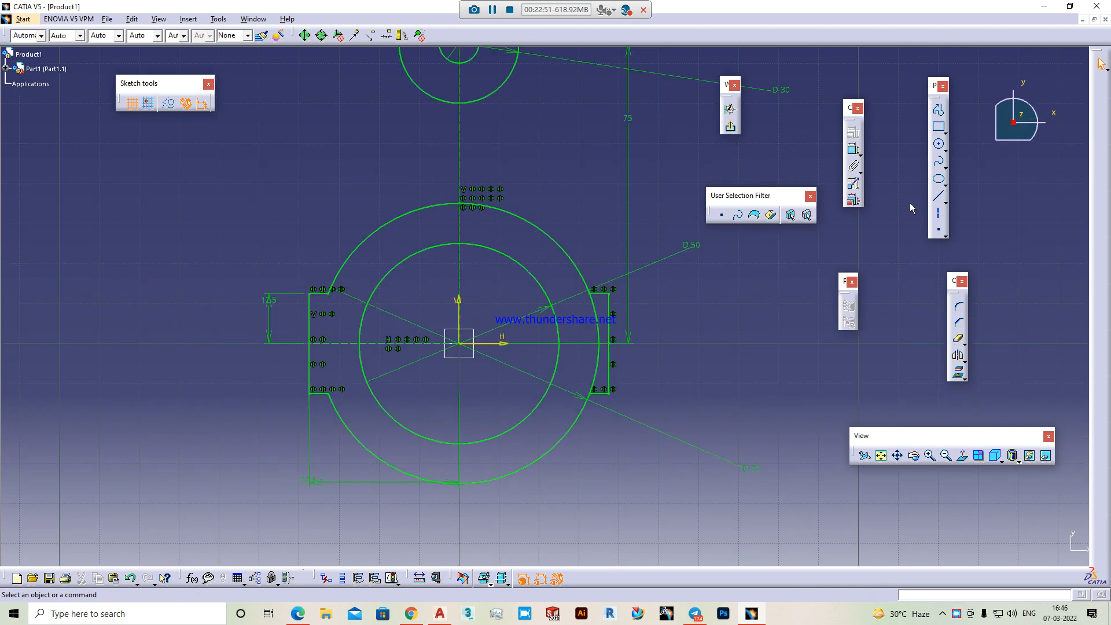
{"action": "left_click", "coordinate": [958, 339]}
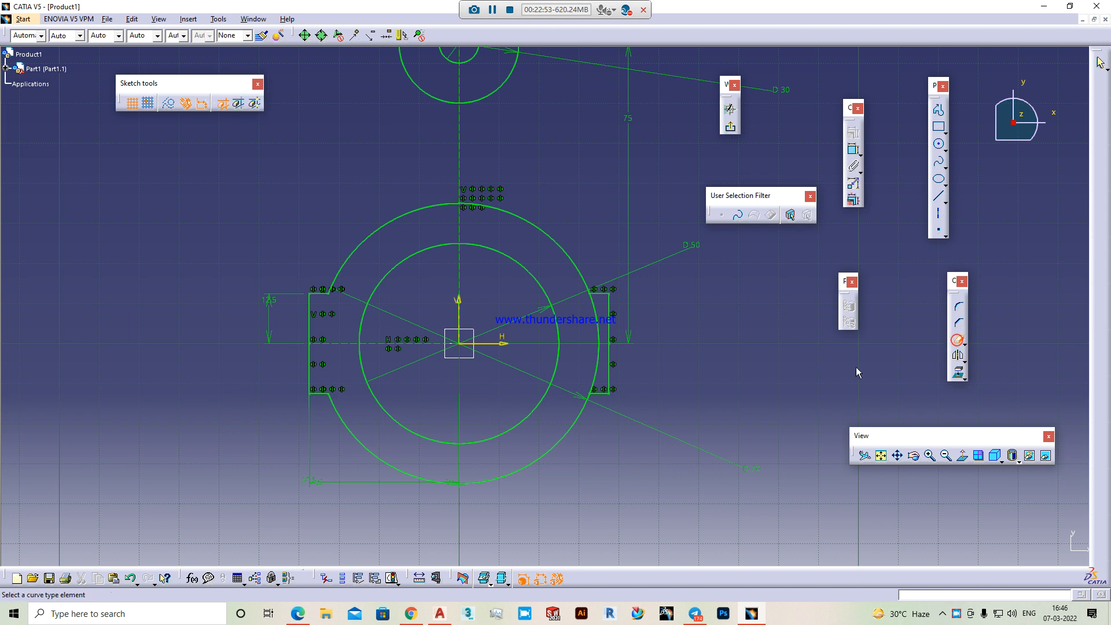
{"action": "left_click", "coordinate": [601, 324]}
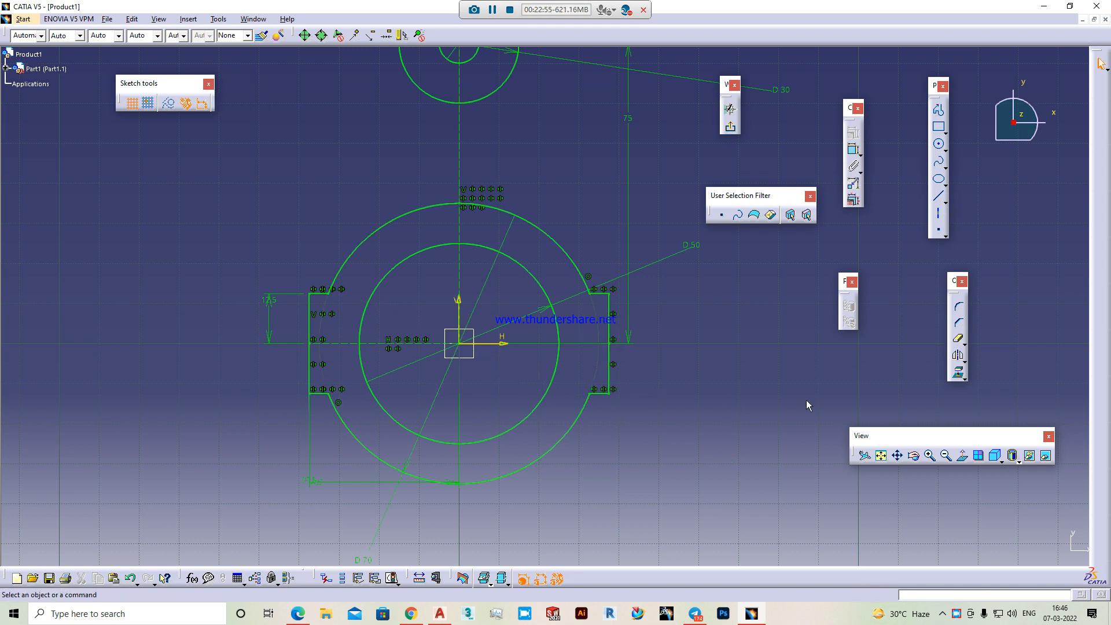
- Draw a slanted line from the left tab's upper inner corner to just outside the upper left of the 30 mm circle
{"action": "middle_click_drag", "start_coordinate": [568, 82], "coordinate": [596, 236]}
{"action": "left_click", "coordinate": [938, 111]}
{"action": "left_click", "coordinate": [355, 448]}
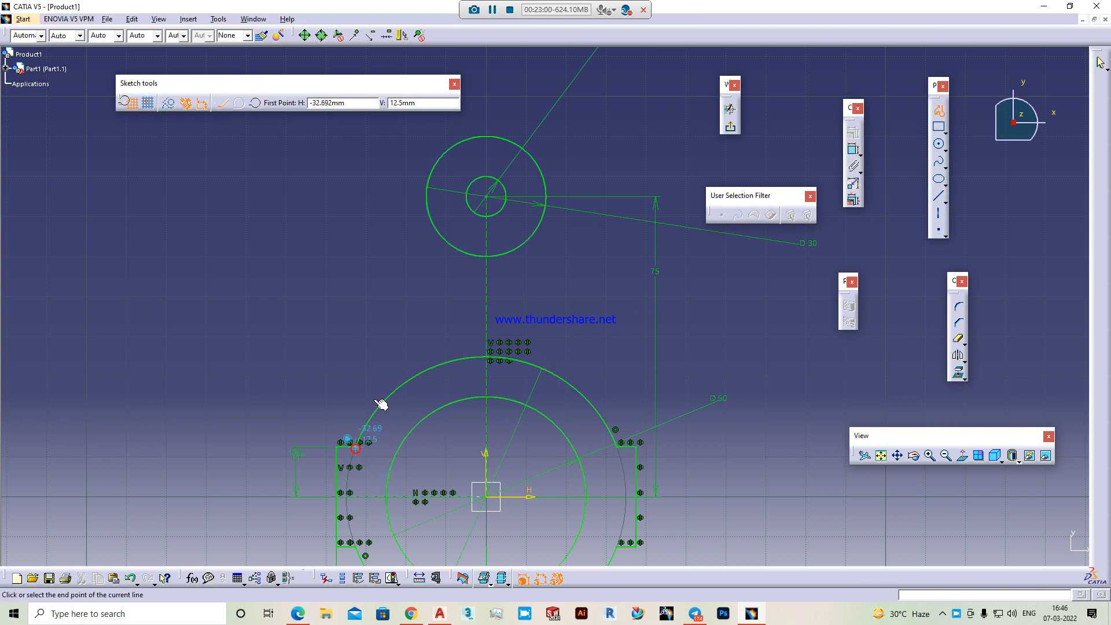
{"action": "left_click", "coordinate": [427, 138]}
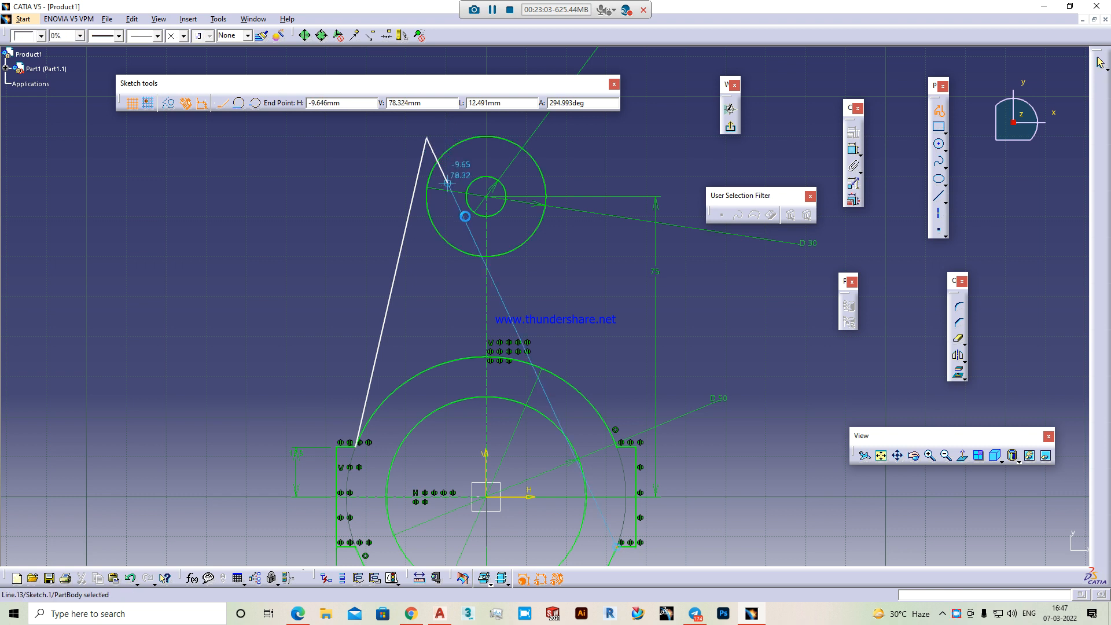
{"action": "key", "text": "Escape"}
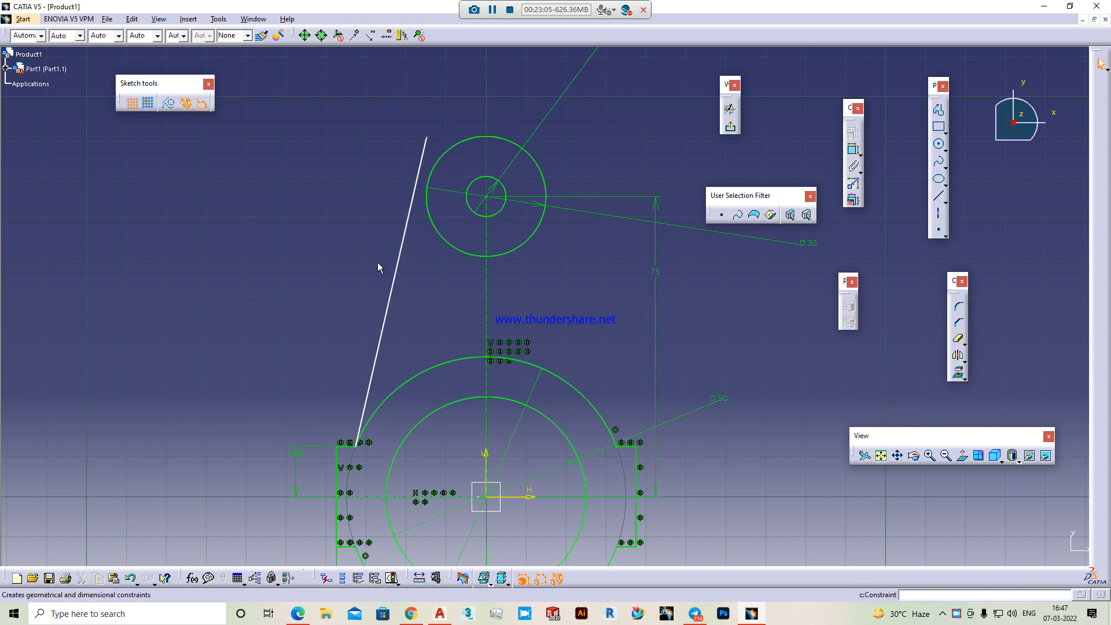
- Apply a tangency constraint between the slanted line and the 30 mm circle
{"action": "left_click", "coordinate": [393, 267]}
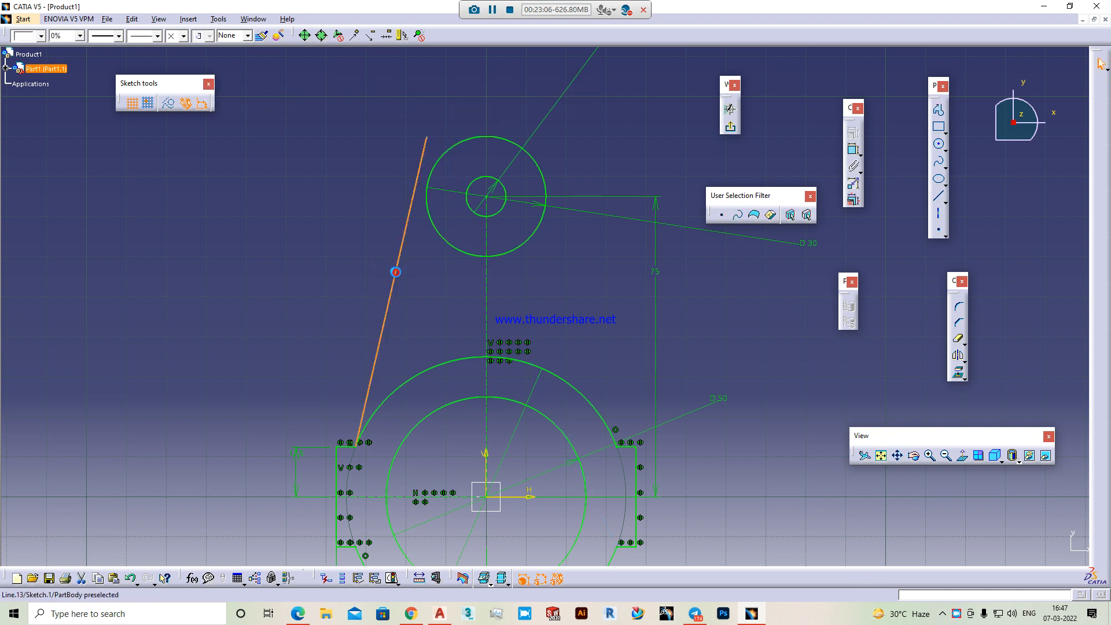
{"action": "left_click", "coordinate": [438, 232], "text": "ctrl"}
{"action": "left_click", "coordinate": [852, 148]}
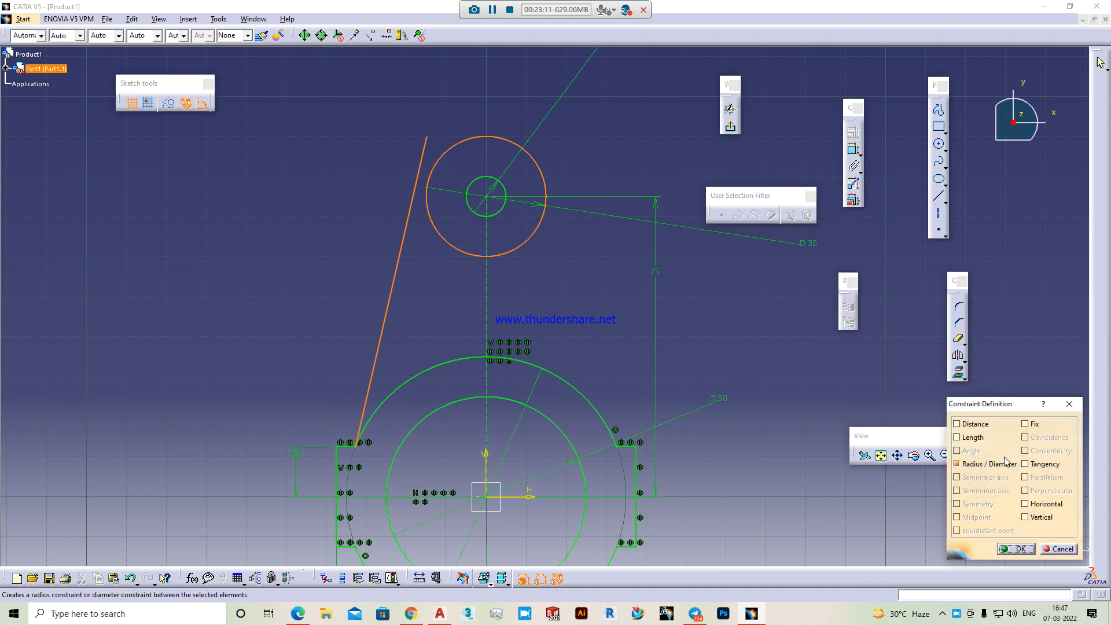
{"action": "left_click", "coordinate": [1042, 463]}
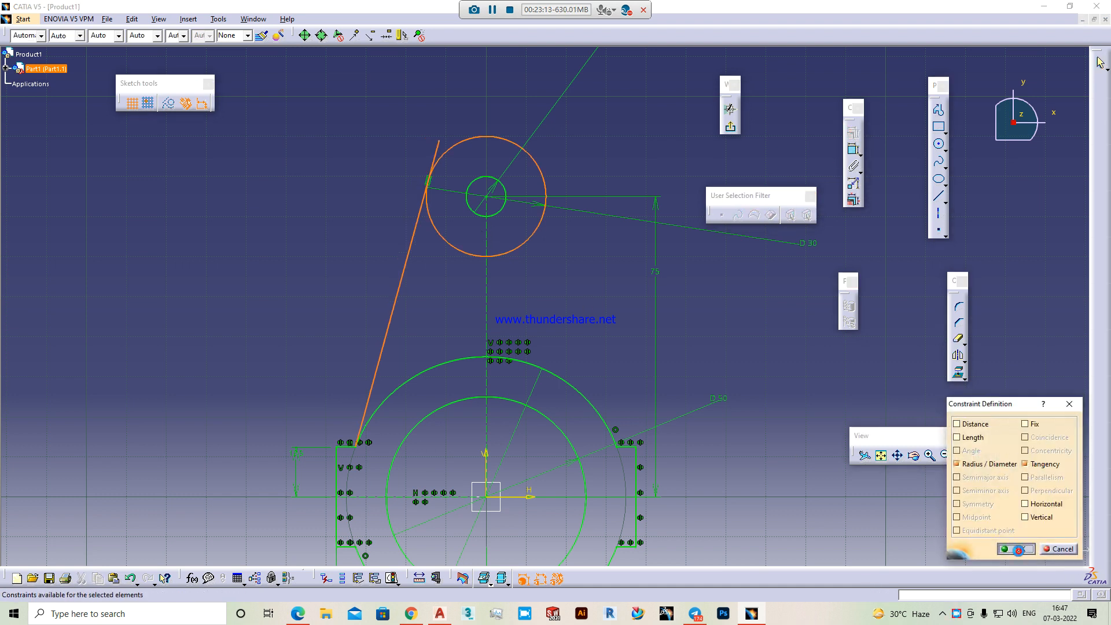
{"action": "left_click", "coordinate": [1017, 549]}
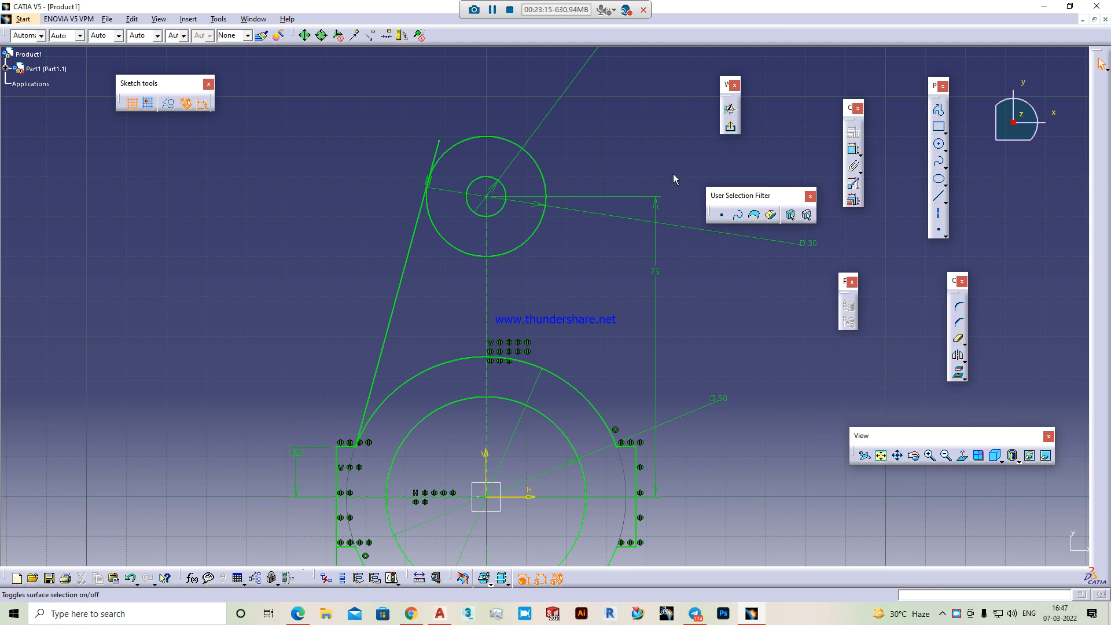
- Trim the slanted line's overhang beyond its tangent point on the 30 mm circle
{"action": "left_click", "coordinate": [959, 348]}
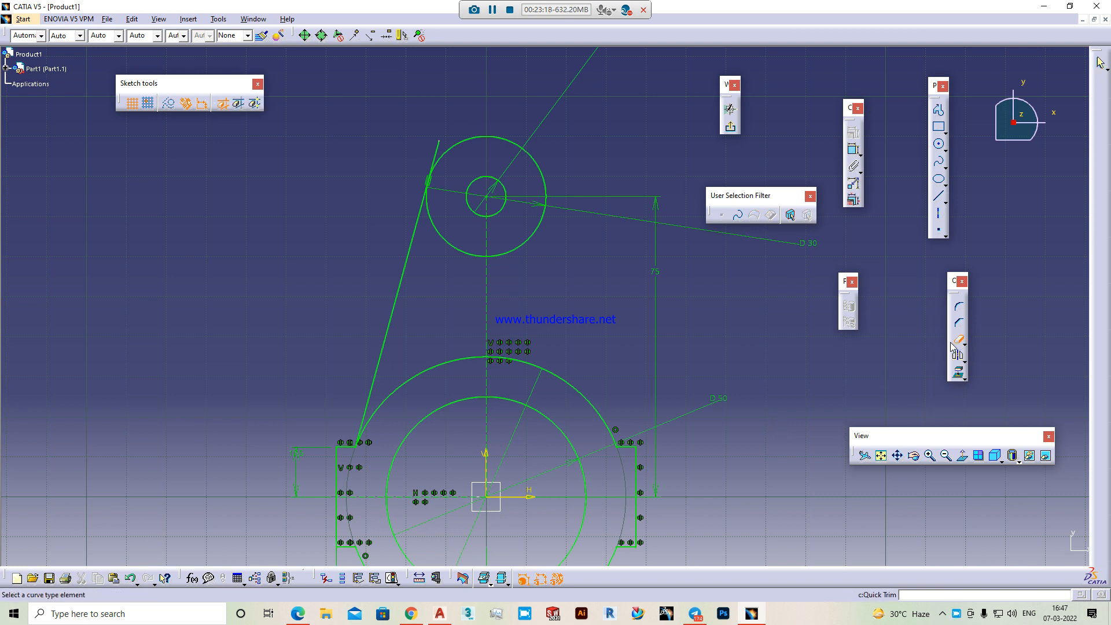
{"action": "left_click", "coordinate": [438, 146]}
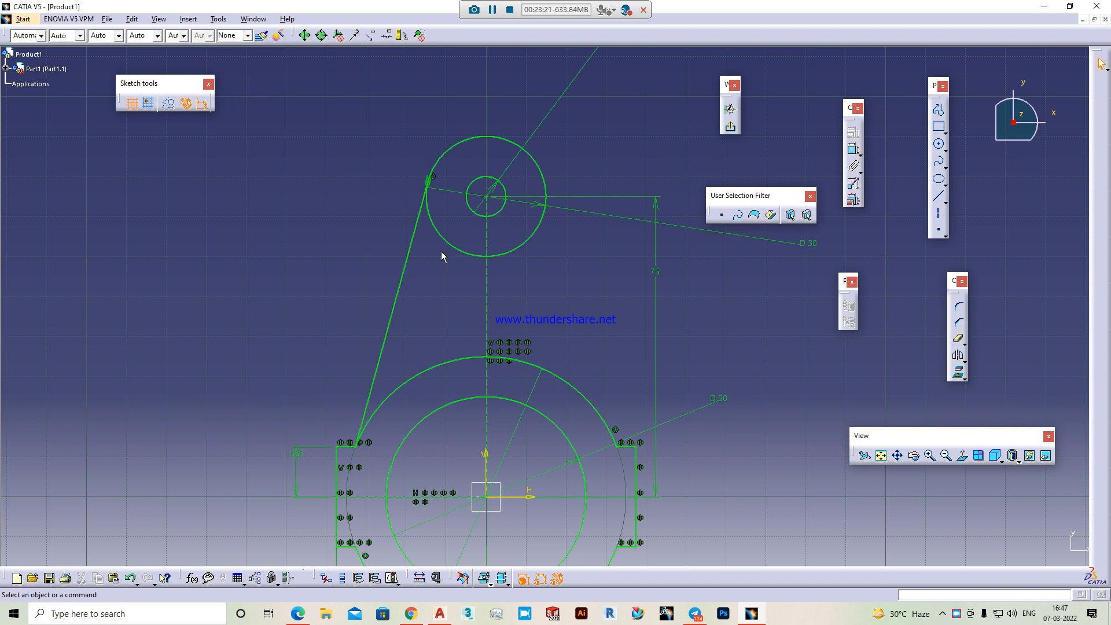
{"action": "left_click", "coordinate": [471, 255]}
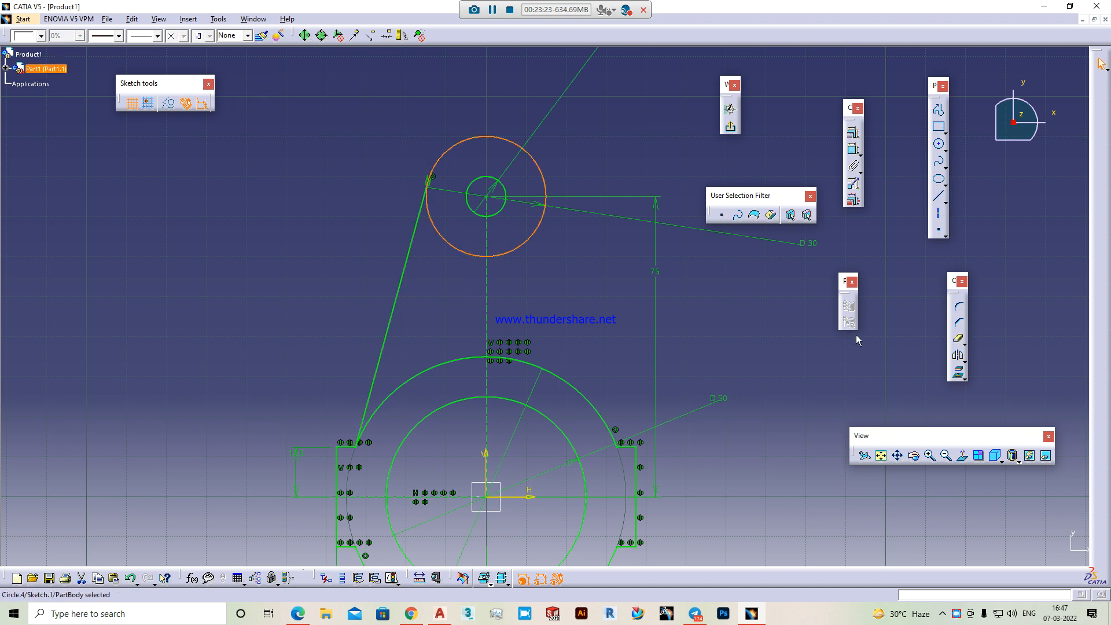
{"action": "left_click", "coordinate": [764, 359]}
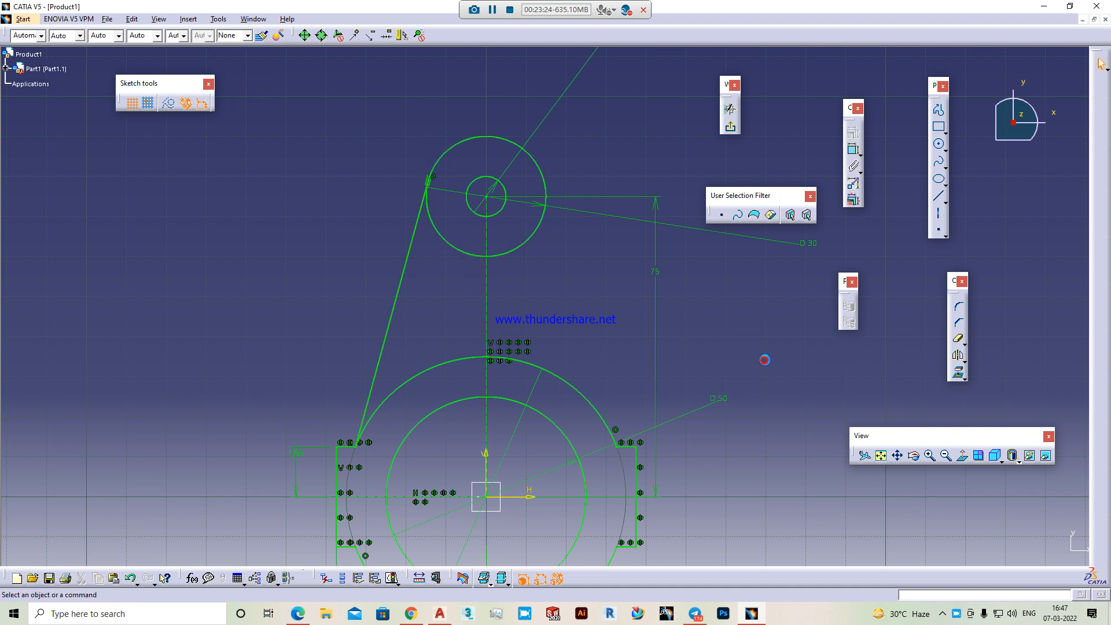
- Trim the 30 mm circle's lower-left arc and the 70 mm circle's upper-left arc up to the vertical construction line
{"action": "left_click", "coordinate": [960, 340]}
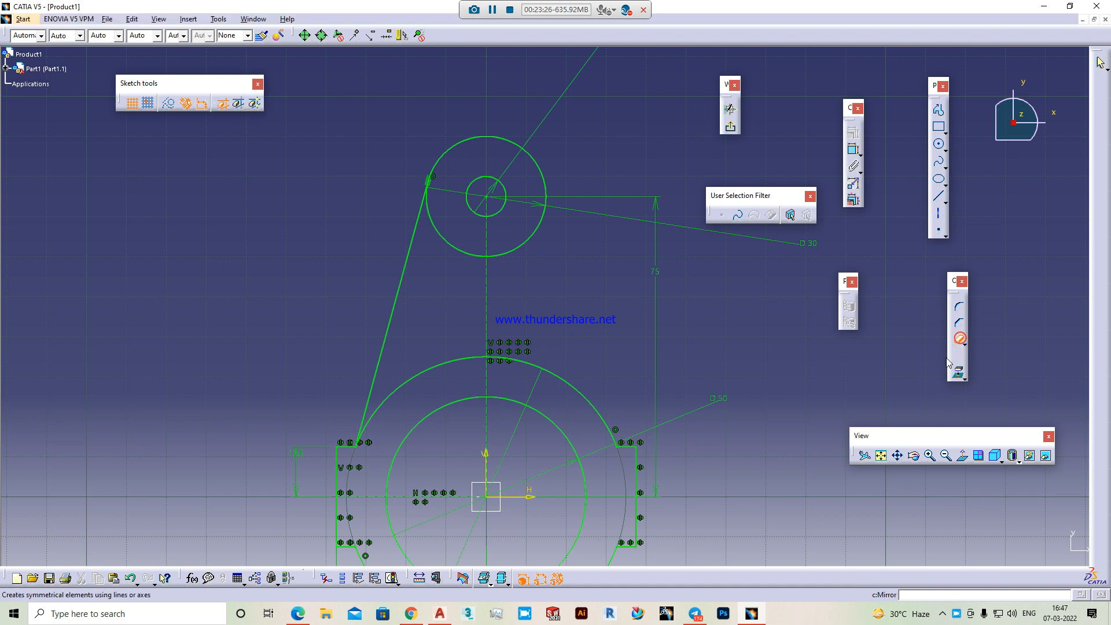
{"action": "left_click", "coordinate": [458, 251]}
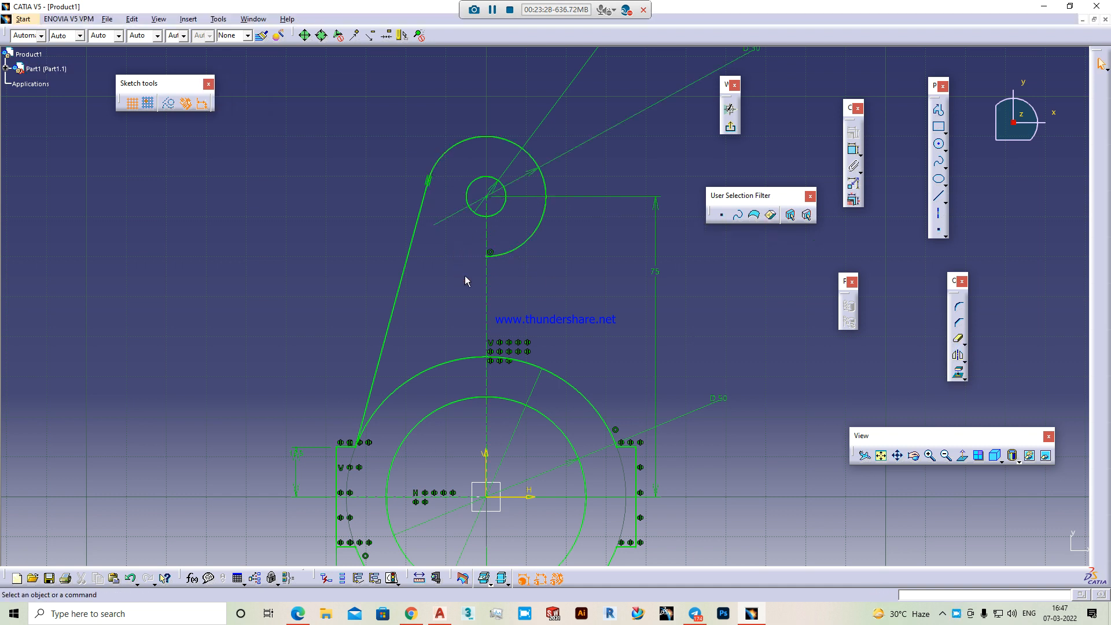
{"action": "left_click", "coordinate": [960, 340]}
{"action": "left_click", "coordinate": [432, 378]}
- Mirror the slanted tangent line about the vertical construction line
{"action": "middle_click_drag", "start_coordinate": [616, 270], "coordinate": [548, 230]}
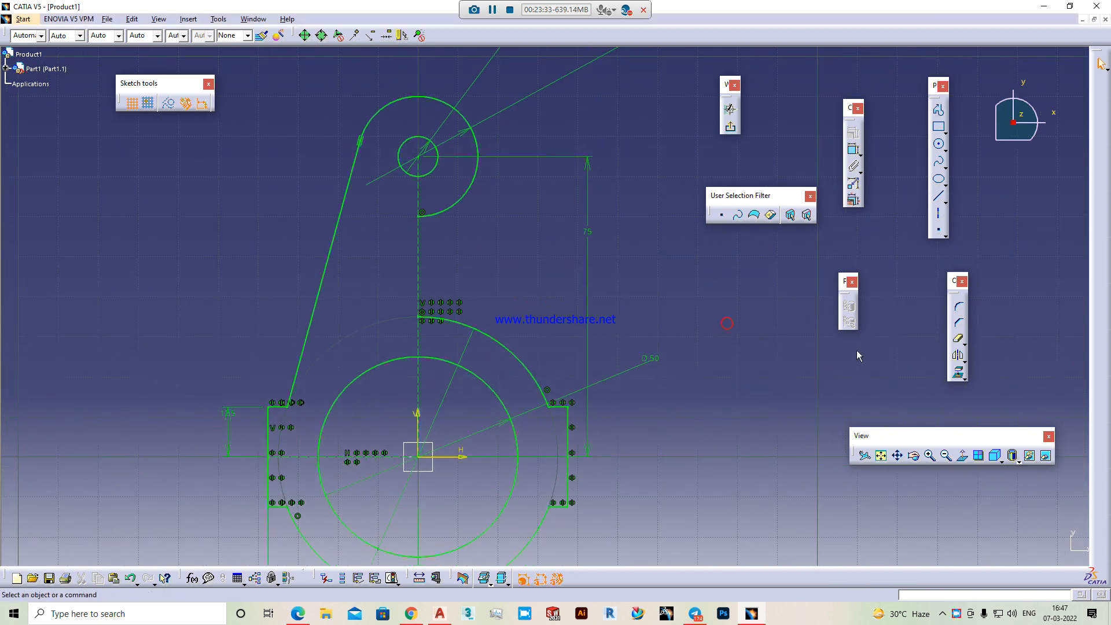
{"action": "left_click", "coordinate": [958, 355]}
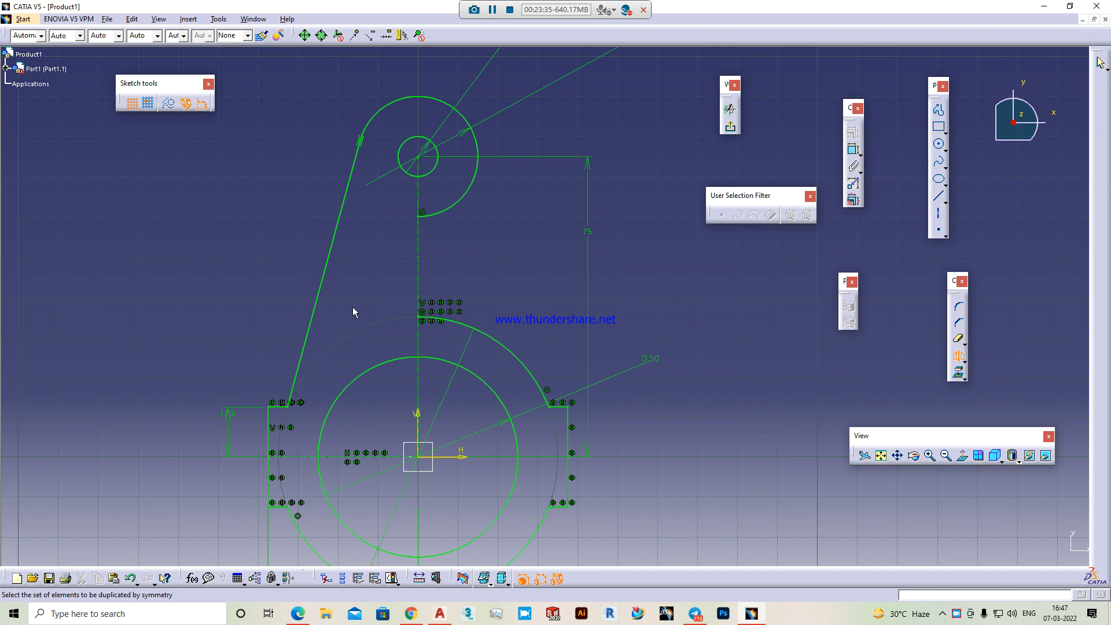
{"action": "left_click", "coordinate": [324, 295]}
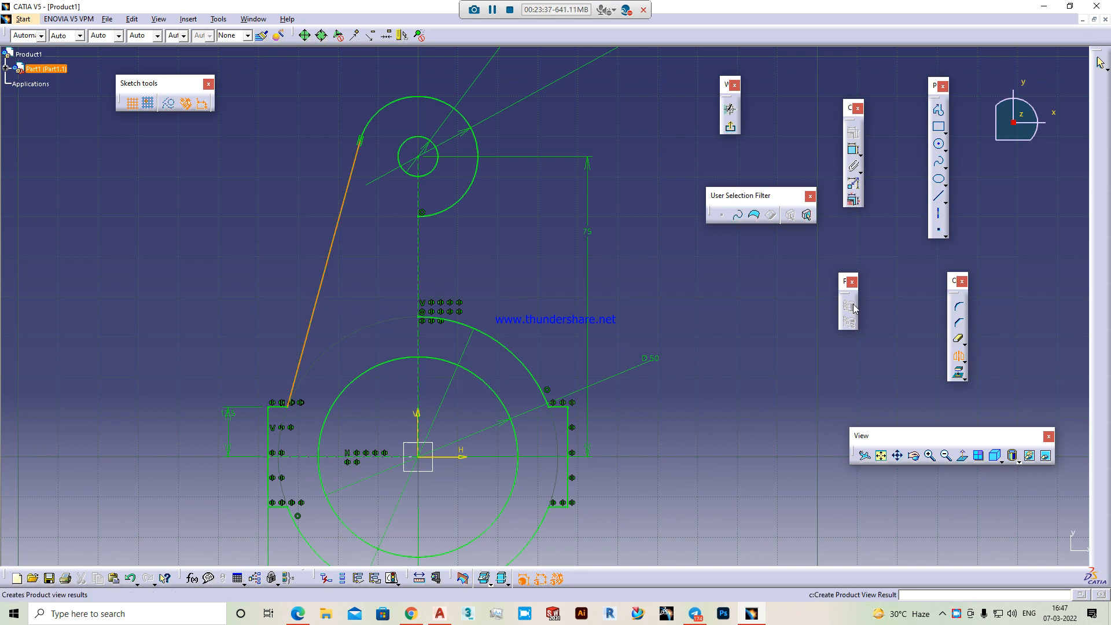
{"action": "left_click", "coordinate": [418, 285]}
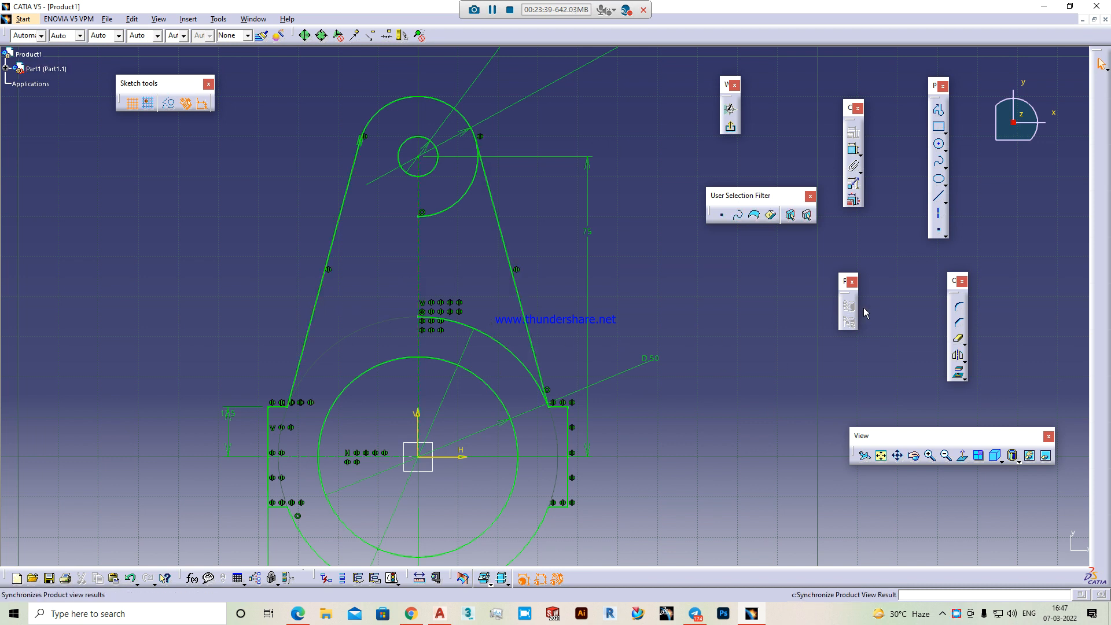
- Trim the 30 mm circle's remaining lower-right arc and the 70 mm circle's remaining upper-right arc inside the profile
{"action": "left_click", "coordinate": [959, 341]}
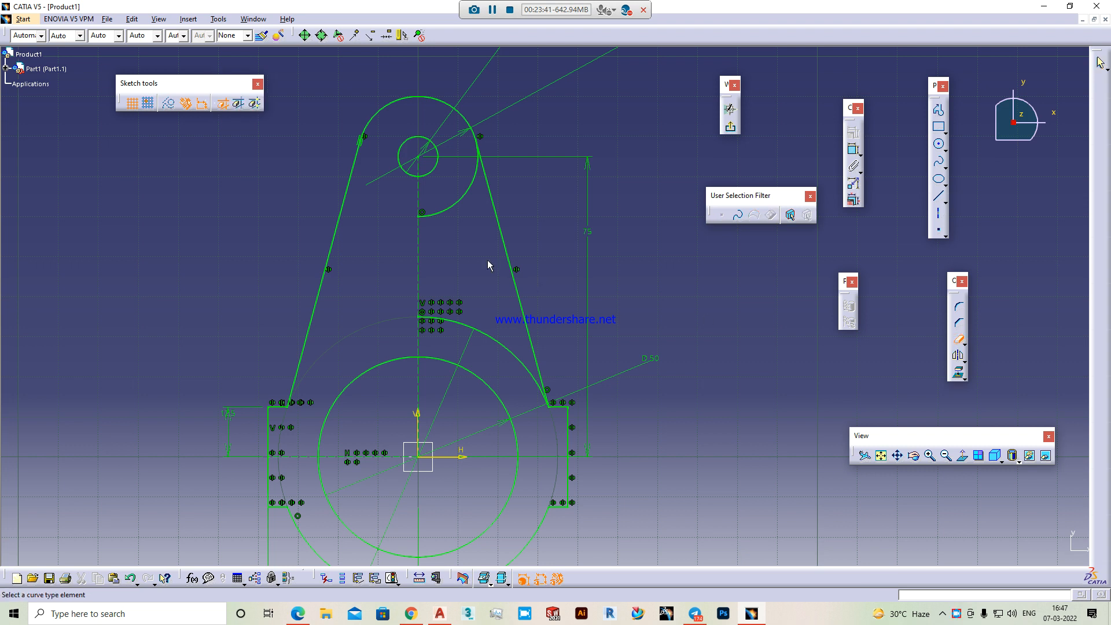
{"action": "left_click", "coordinate": [462, 206]}
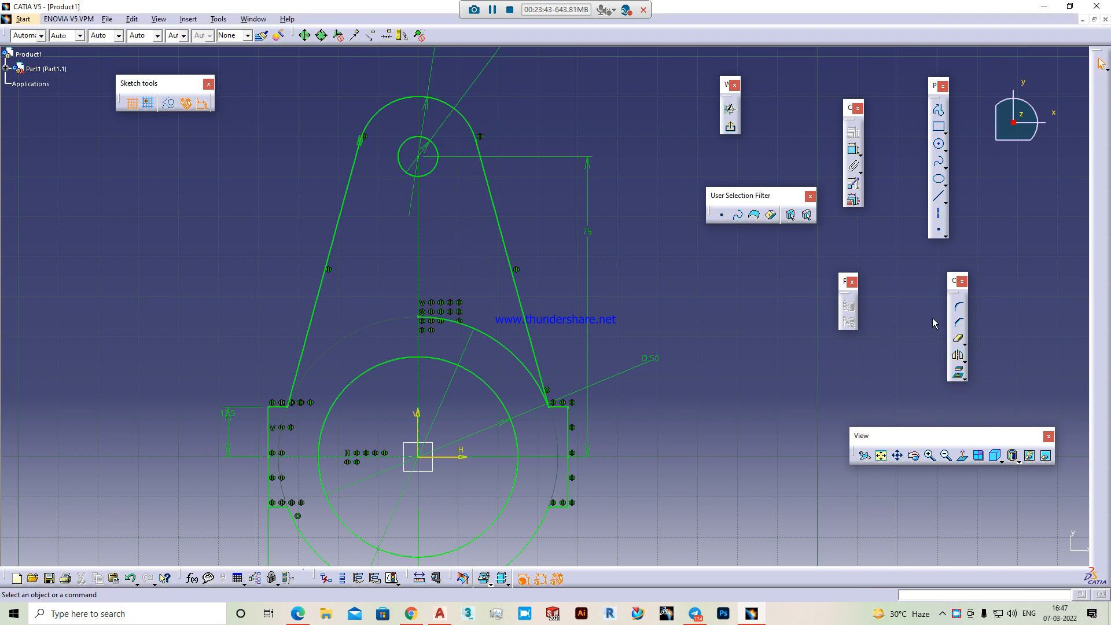
{"action": "left_click", "coordinate": [957, 339]}
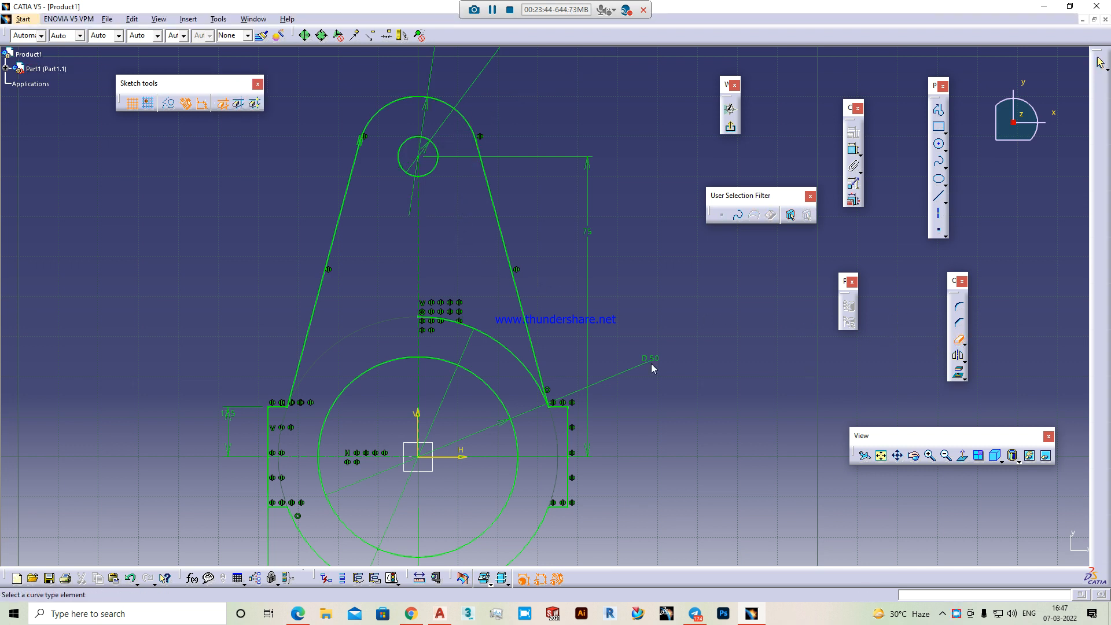
{"action": "left_click", "coordinate": [507, 347]}
- Exit the sketch and pad the profile to a length of 20 mm
{"action": "mouse_move", "coordinate": [644, 387]}
{"action": "middle_mouse_down"}
{"action": "mouse_move", "coordinate": [653, 254]}
{"action": "mouse_move", "coordinate": [695, 283]}
{"action": "middle_mouse_up"}
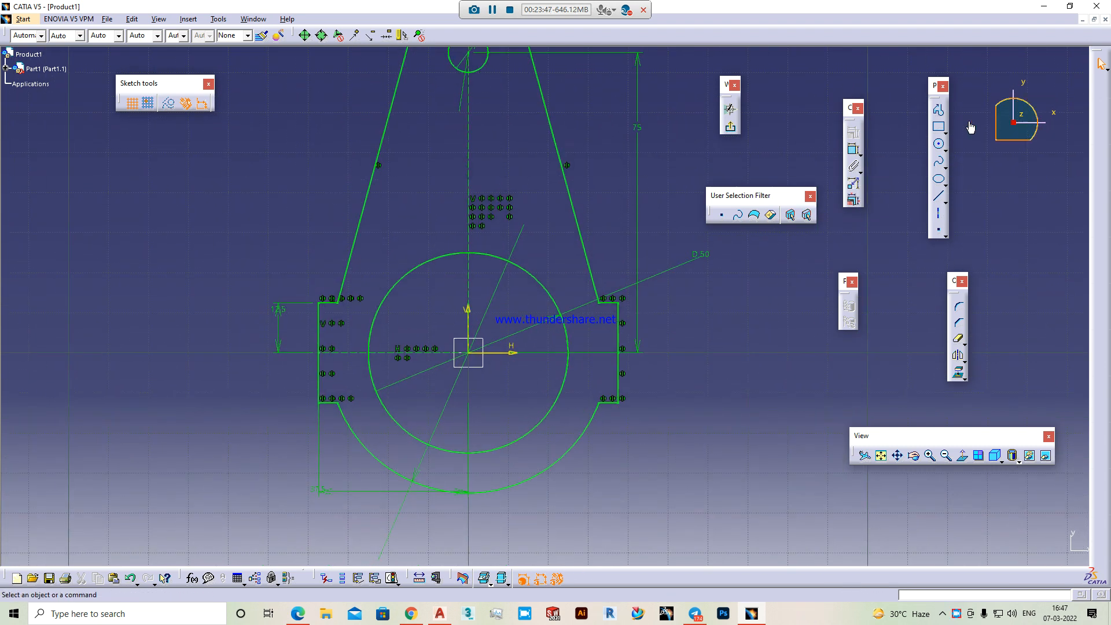
{"action": "left_click", "coordinate": [730, 126]}
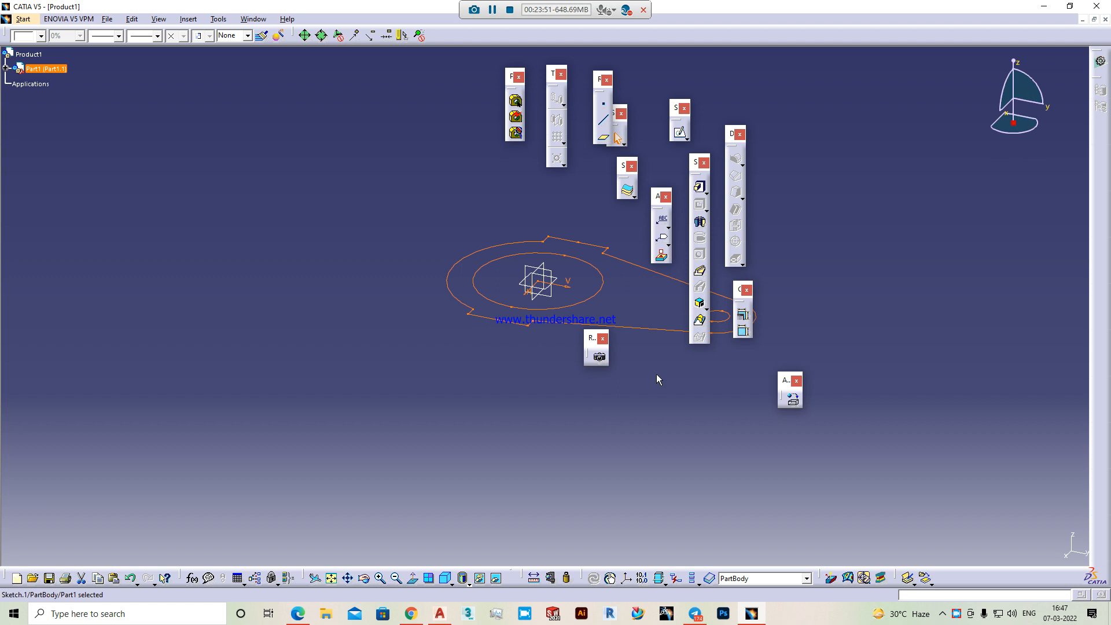
{"action": "left_click", "coordinate": [701, 188]}
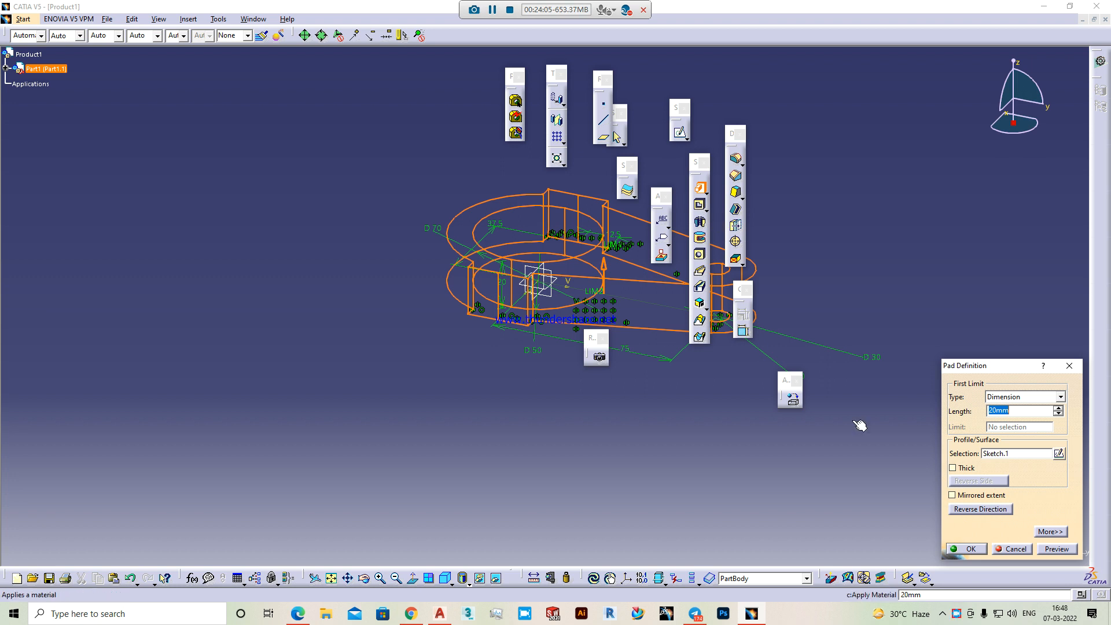
{"action": "left_click", "coordinate": [977, 549]}
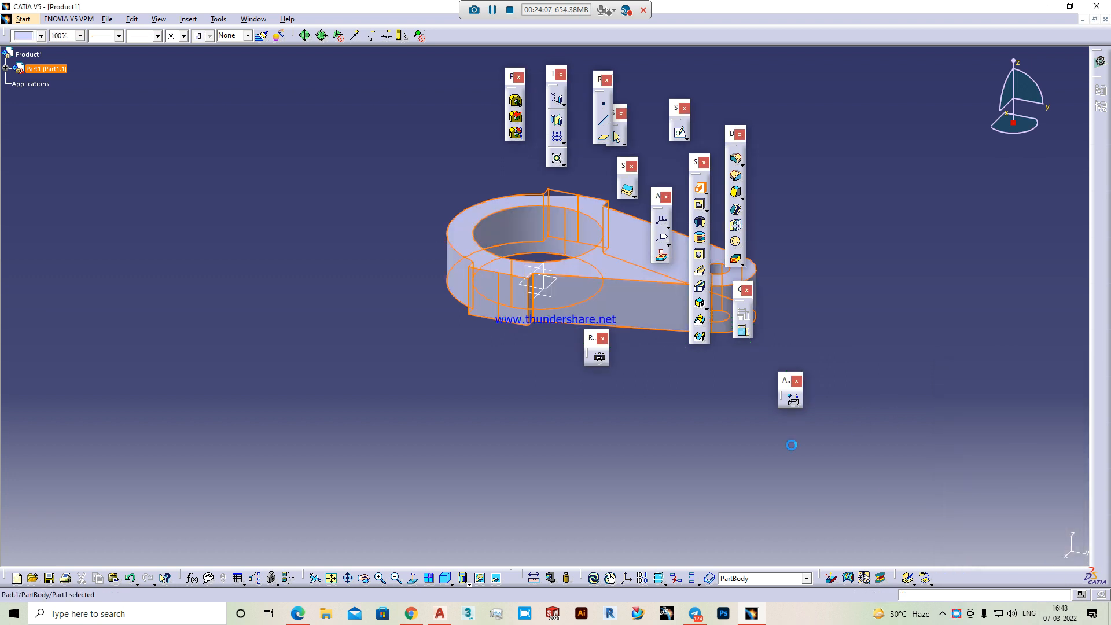
{"action": "middle_click_drag", "start_coordinate": [589, 399], "coordinate": [456, 172]}
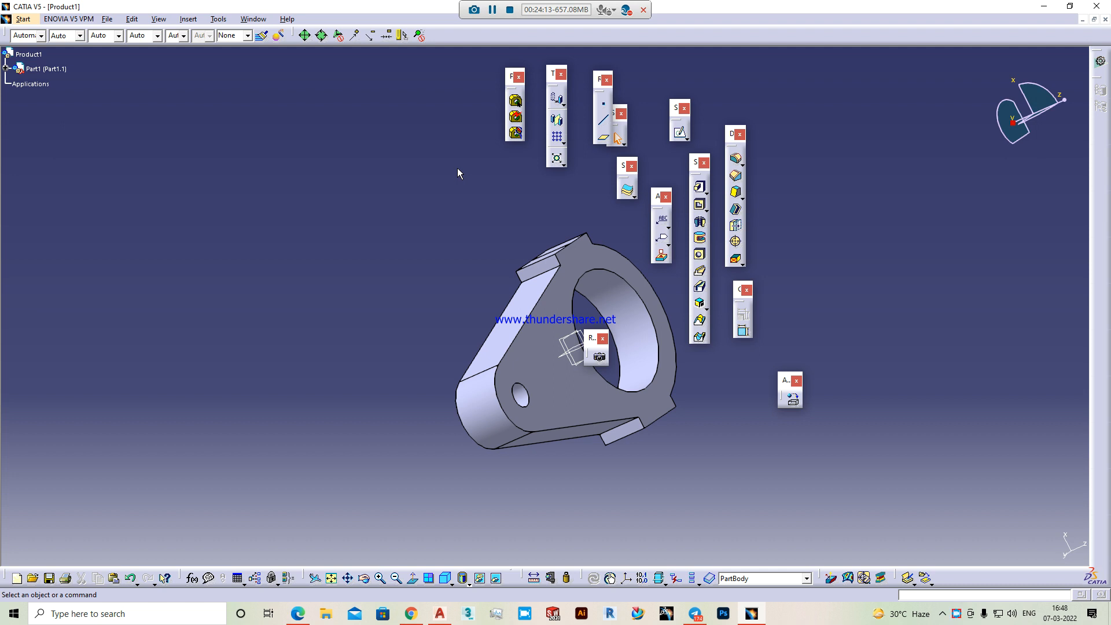